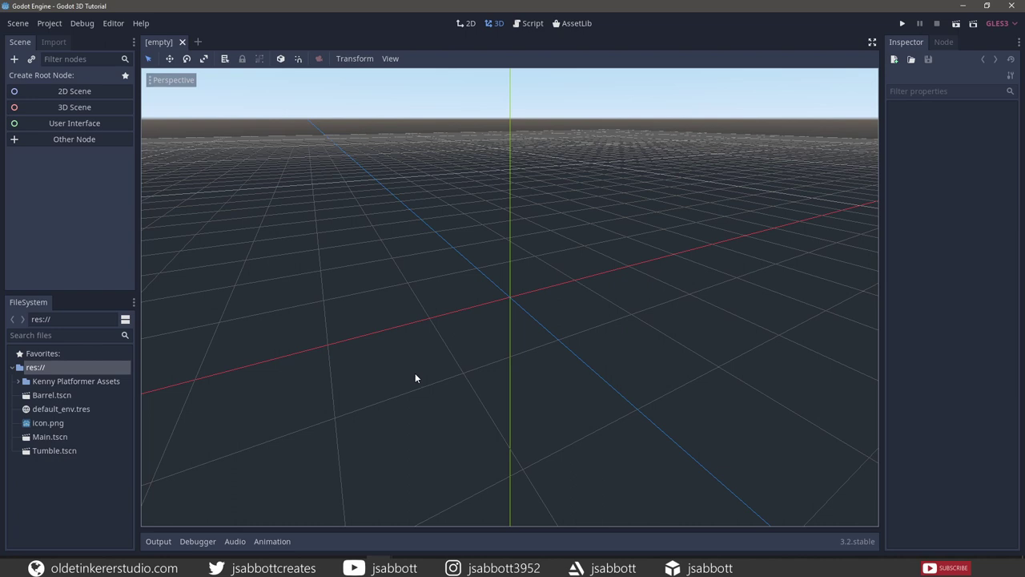
Step: Select the Kenny Platformer Assets block models from block.glb through blockSnowSlopeHalf.glb
click(20, 384)
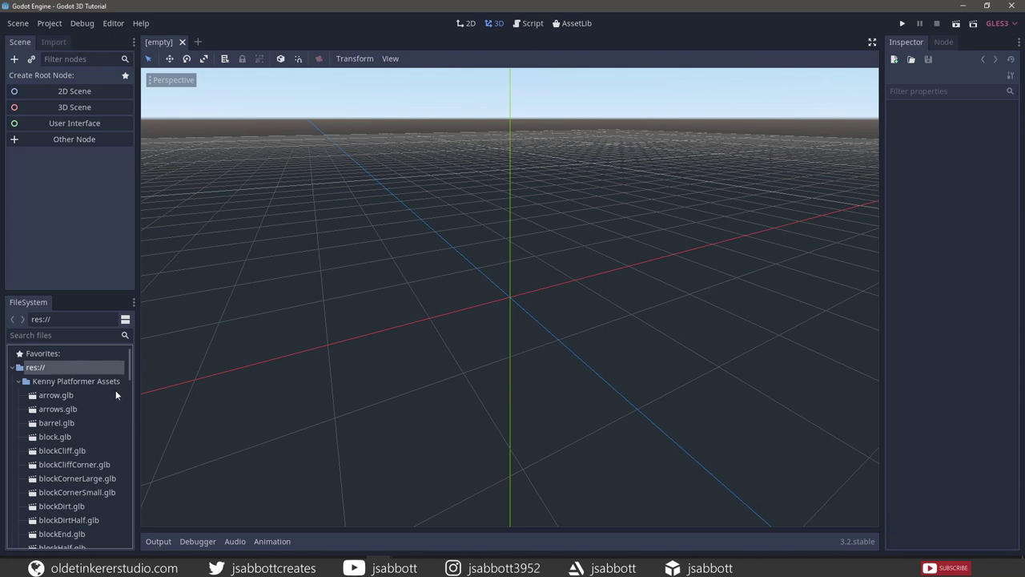
click(66, 433)
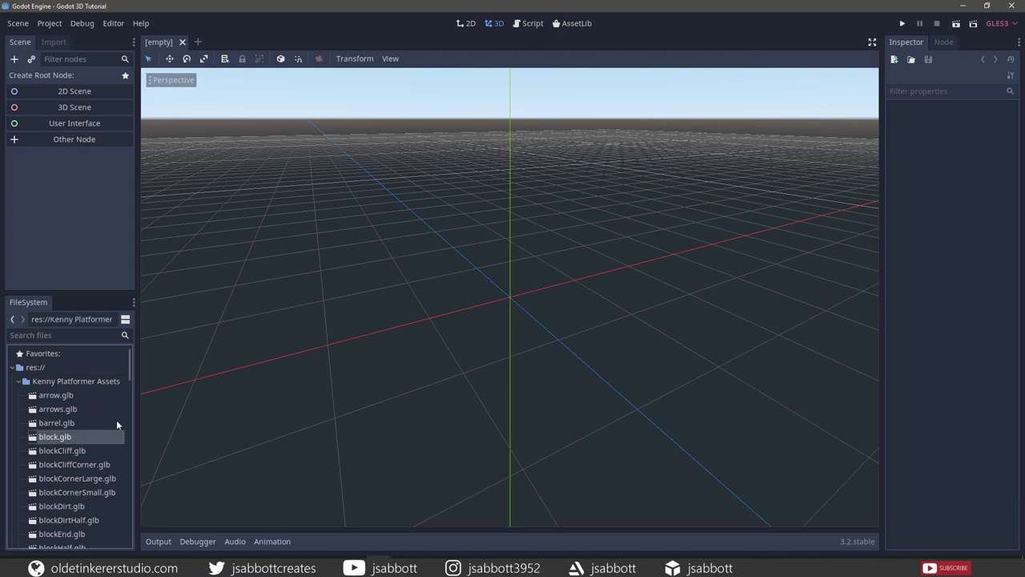
scroll(117, 419, down, 2)
scroll(117, 419, down, 6)
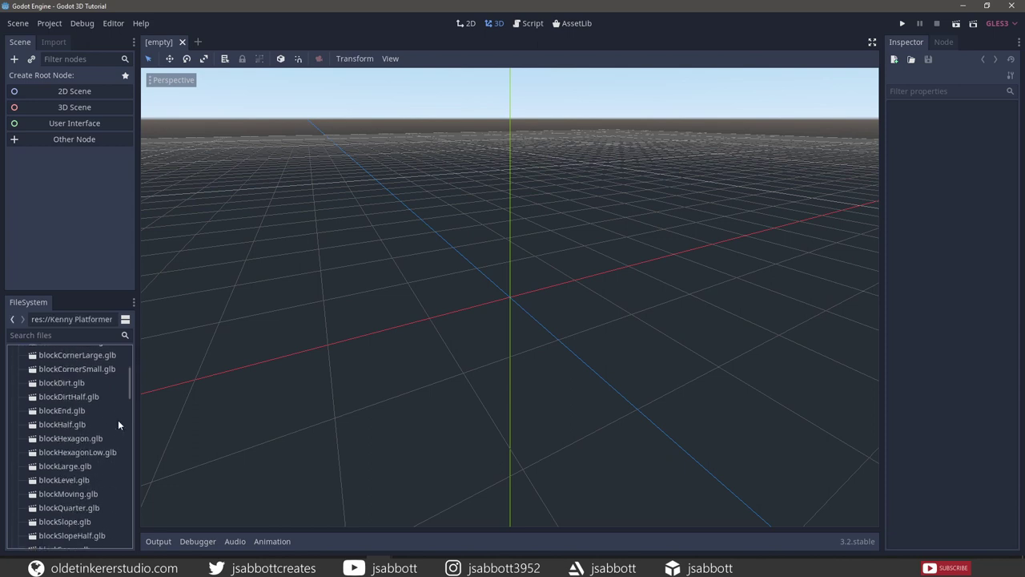
scroll(117, 420, down, 4)
scroll(118, 419, down, 2)
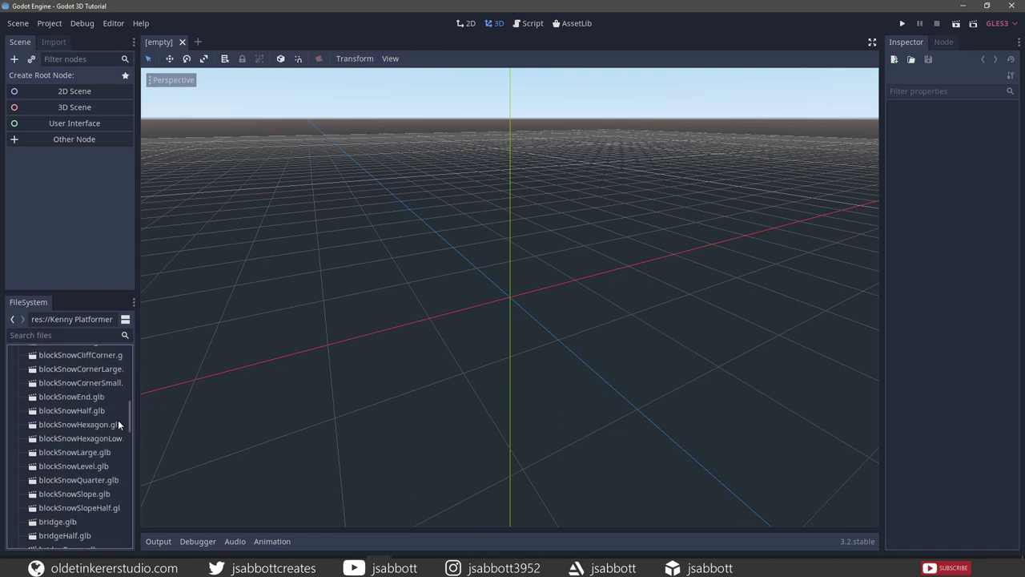
shift+click(64, 506)
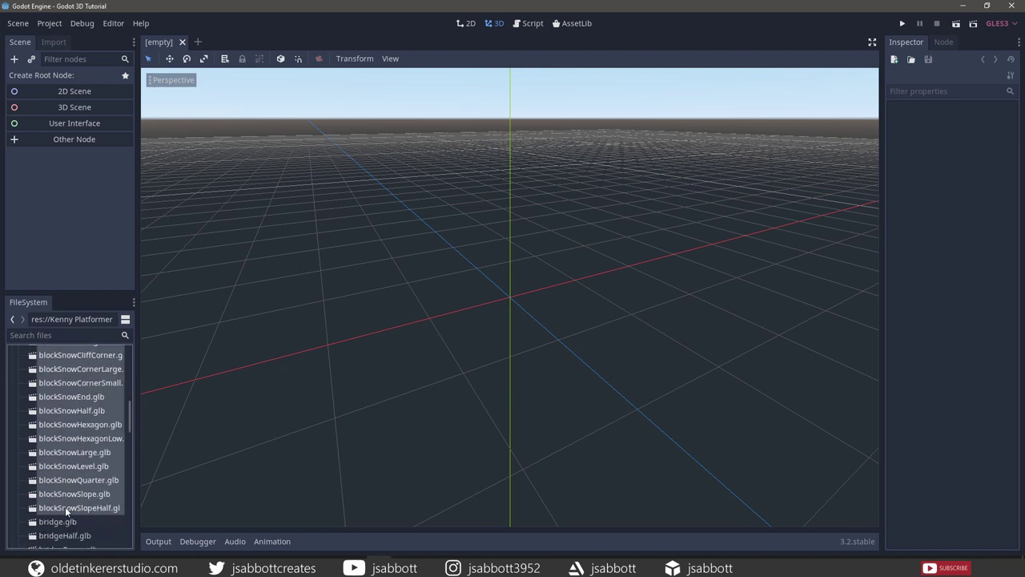
Step: Set the import Root Type to StaticBody and reimport the 31 selected models
click(52, 42)
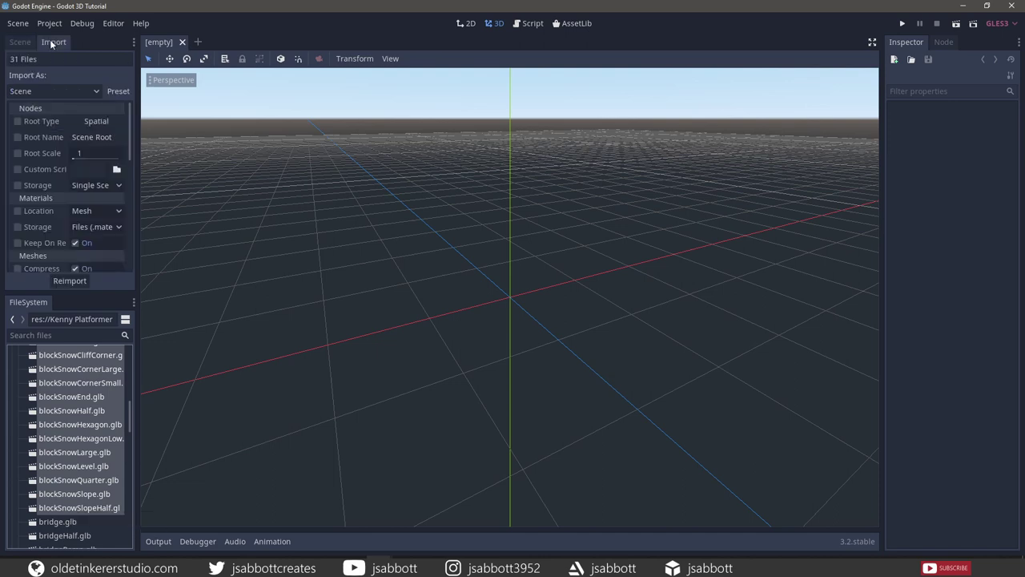
click(94, 120)
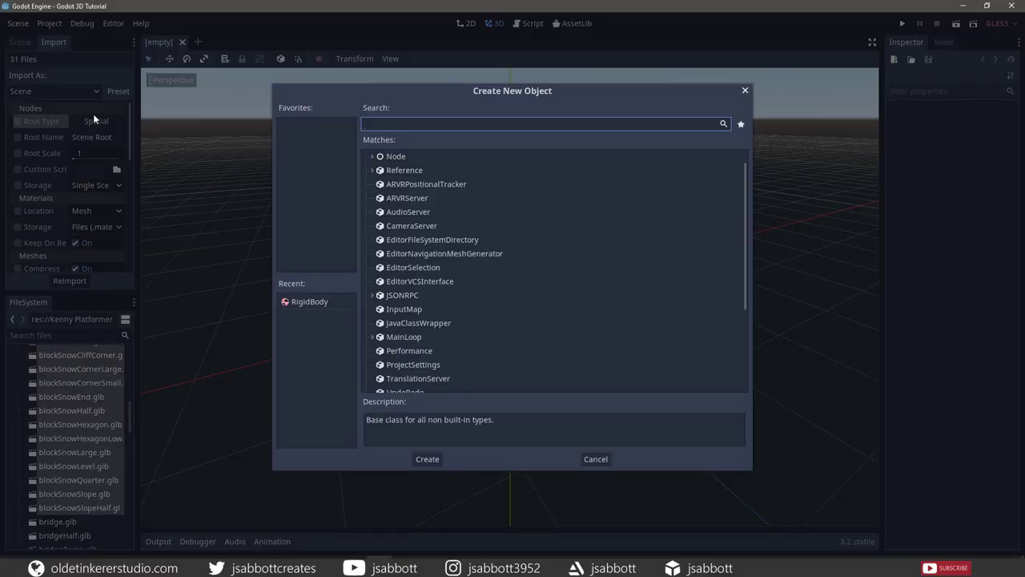
text(stat)
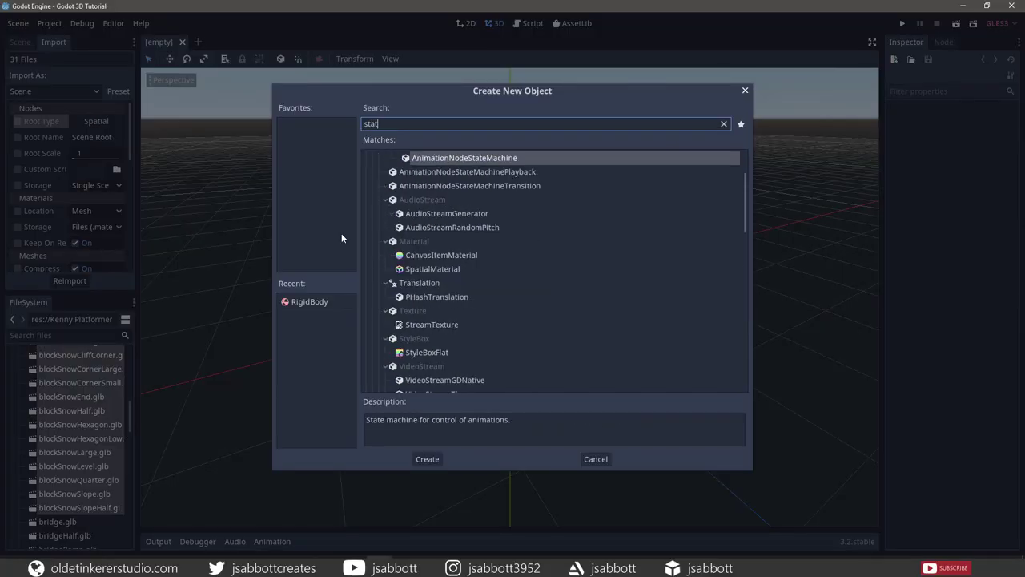
text(ic)
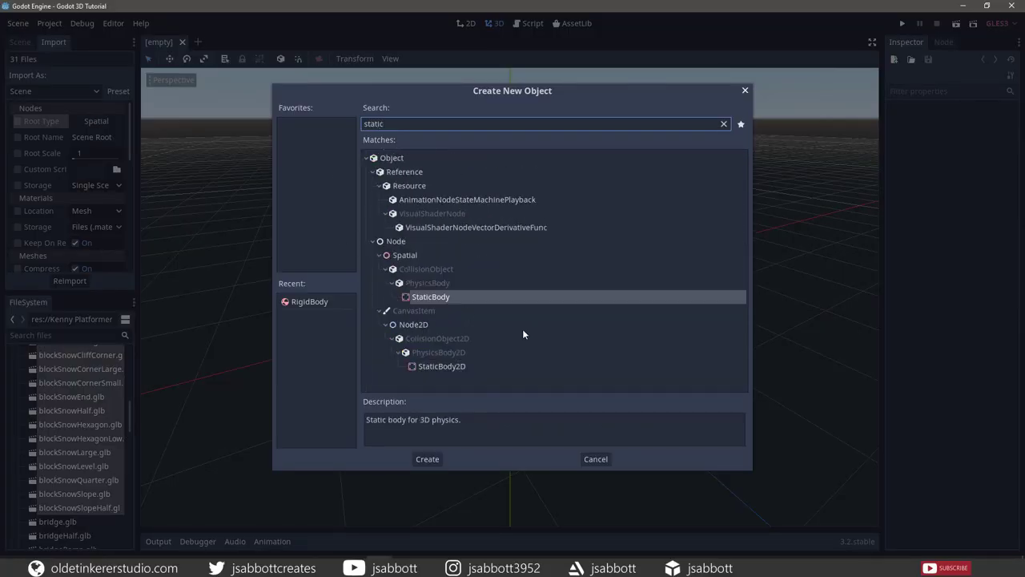
click(440, 298)
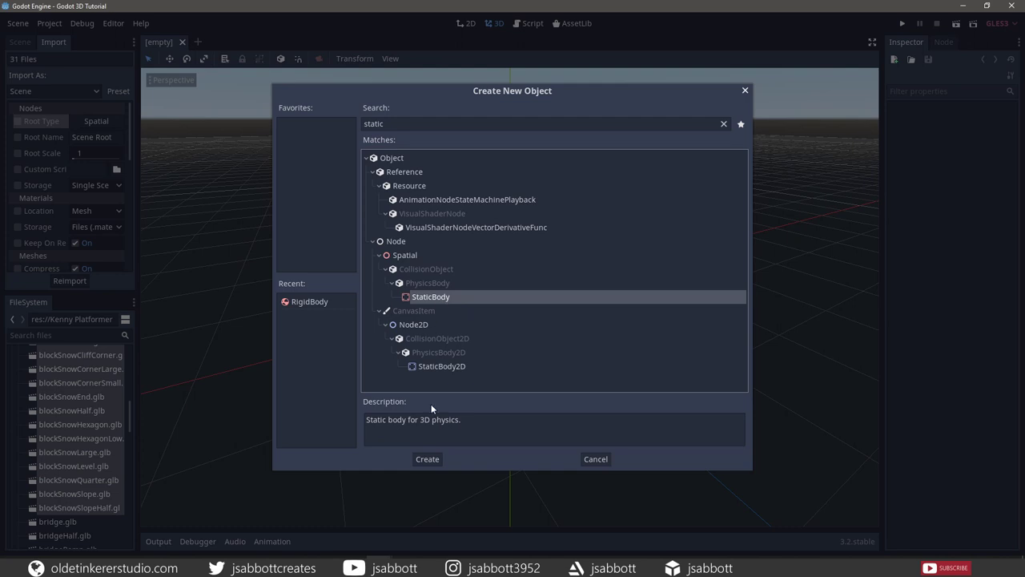
click(428, 459)
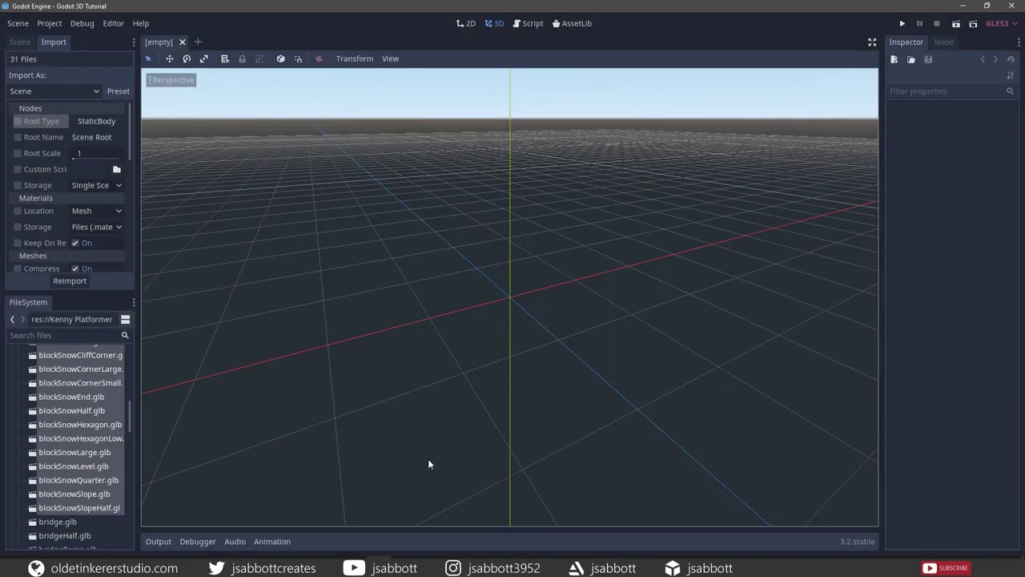
click(69, 281)
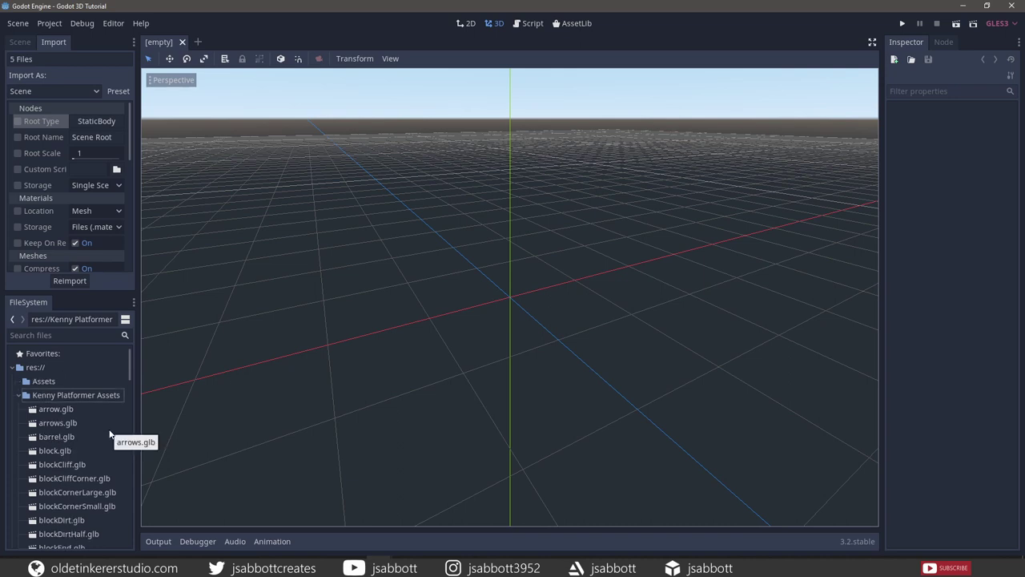
Step: Scroll down the FileSystem and select blockLevel.glb
scroll(109, 433, down, 3)
scroll(110, 432, down, 3)
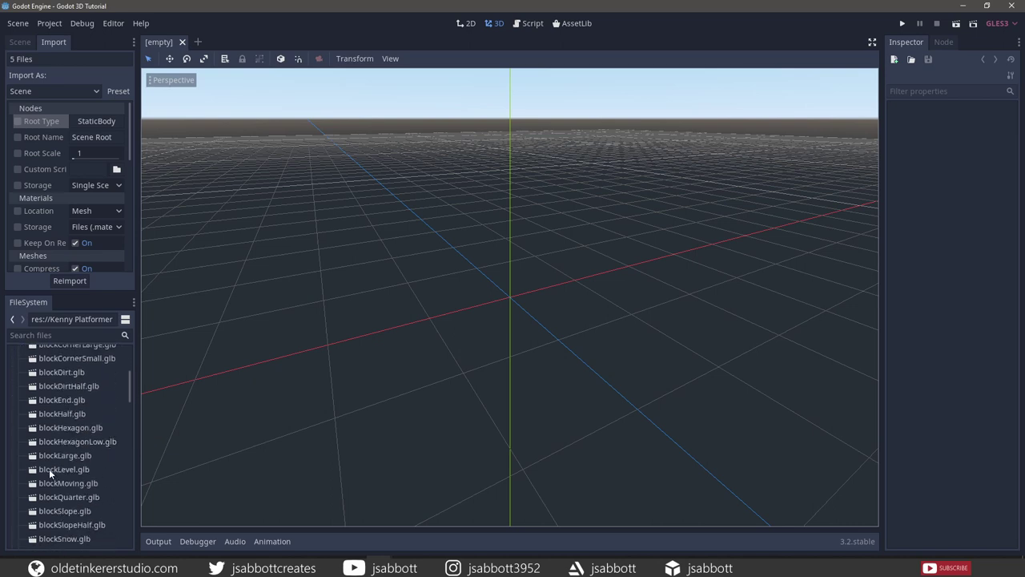
click(51, 470)
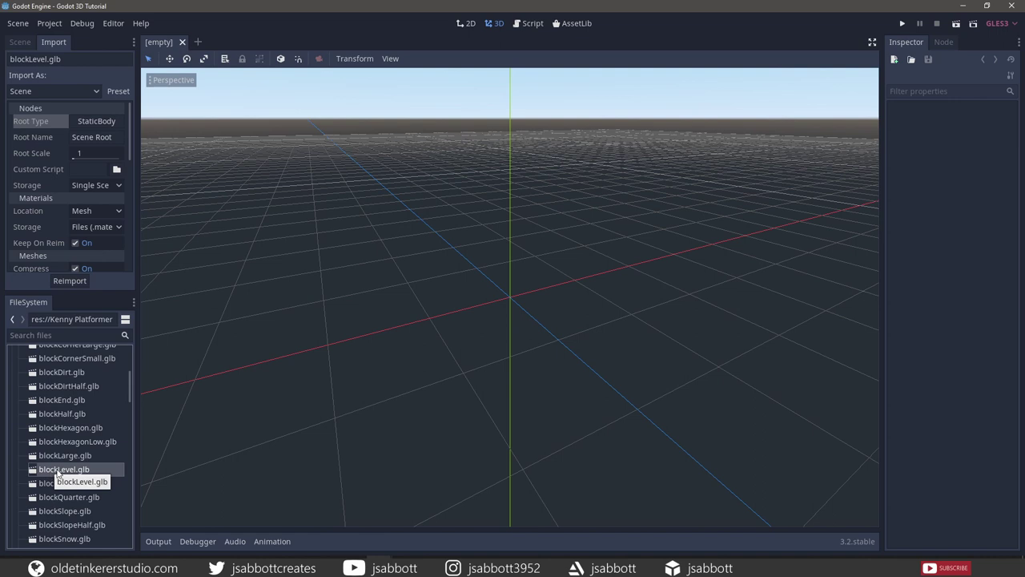
Step: Make a new inherited scene from blockLevel.glb and give its mesh a convex collision sibling
double_click(58, 471)
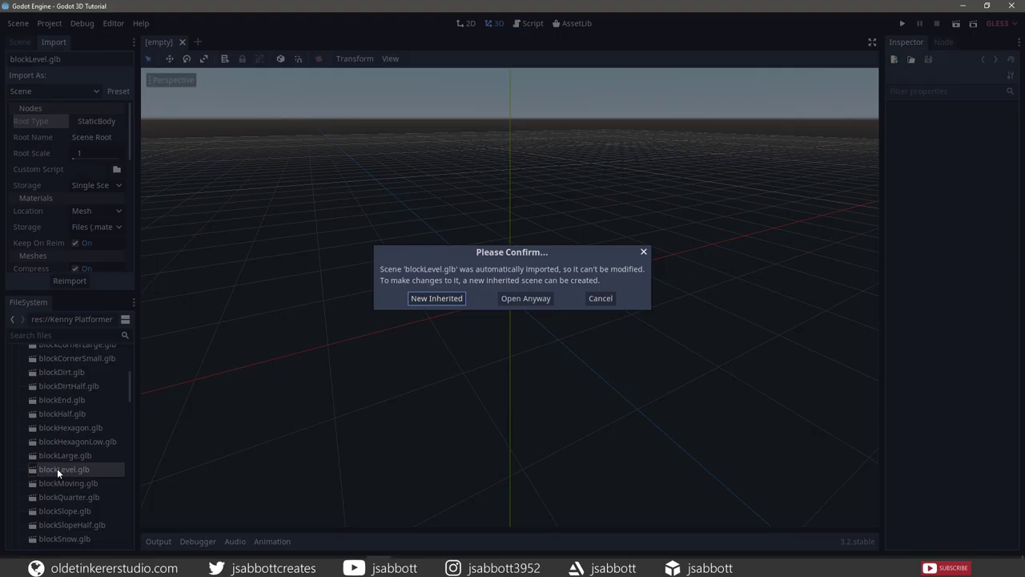
click(436, 299)
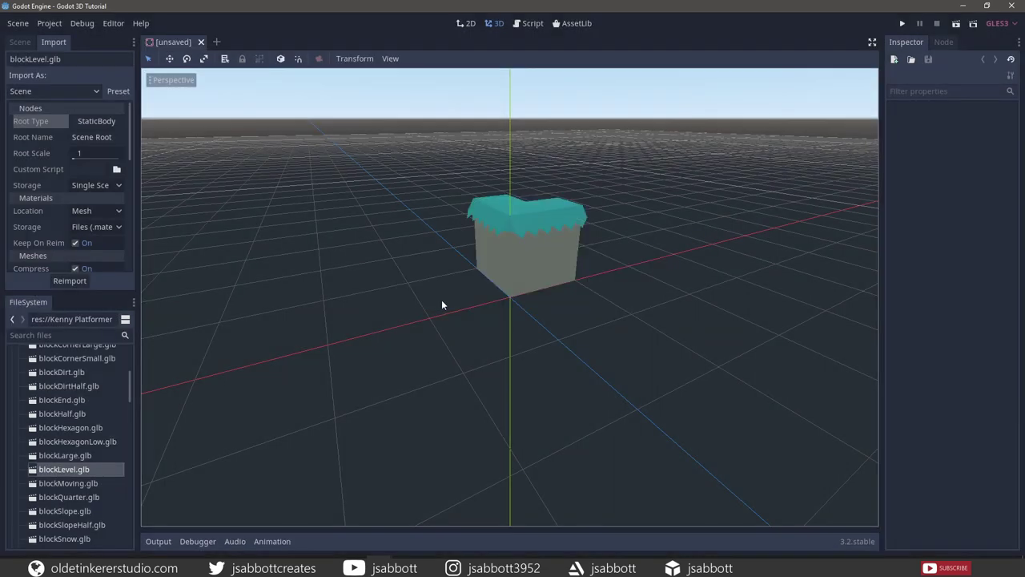
click(537, 258)
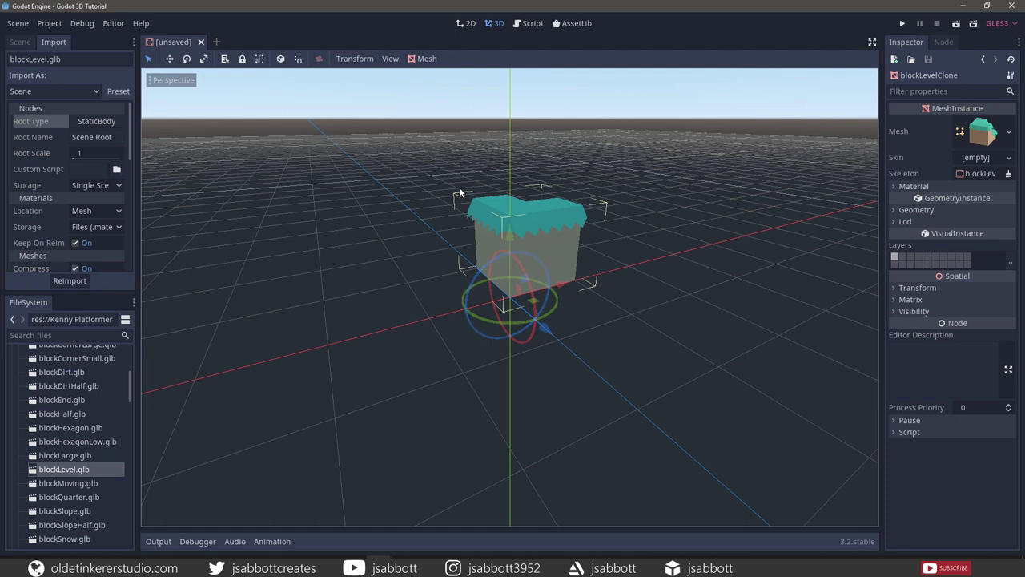
click(423, 59)
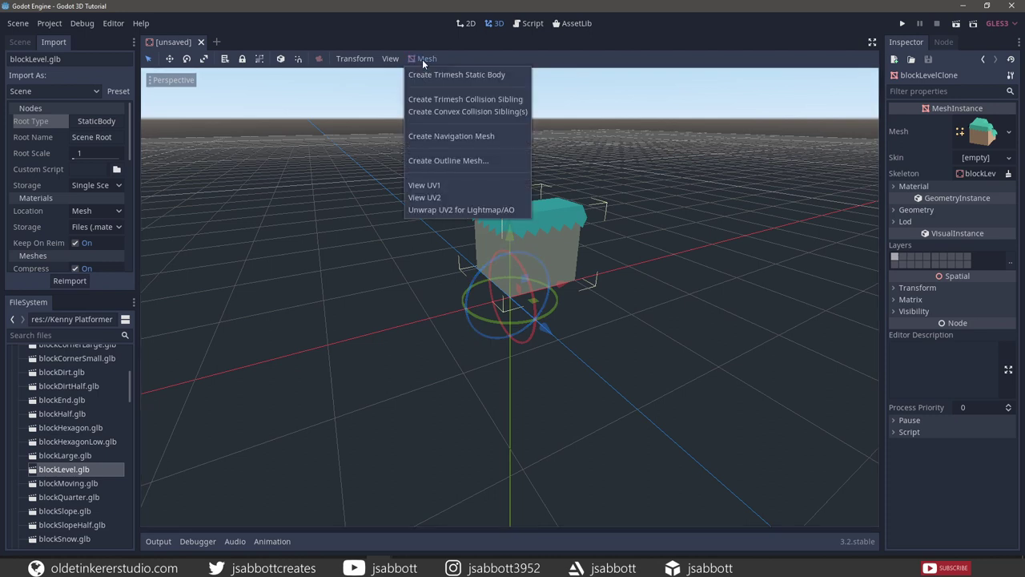
click(431, 112)
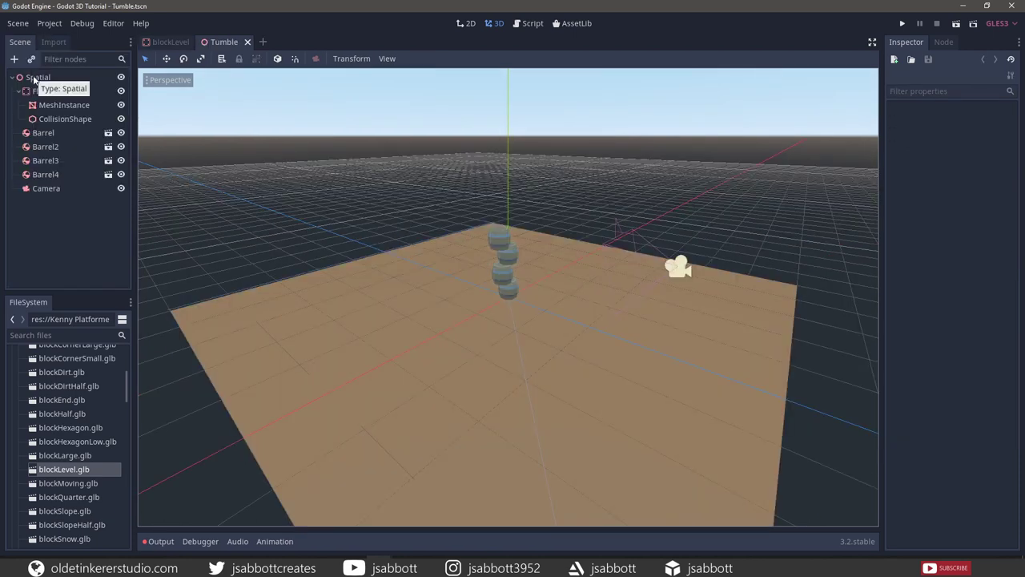
Step: Instance Assets/blockLevel.tscn as a child of the Tumble level's Spatial root
click(36, 77)
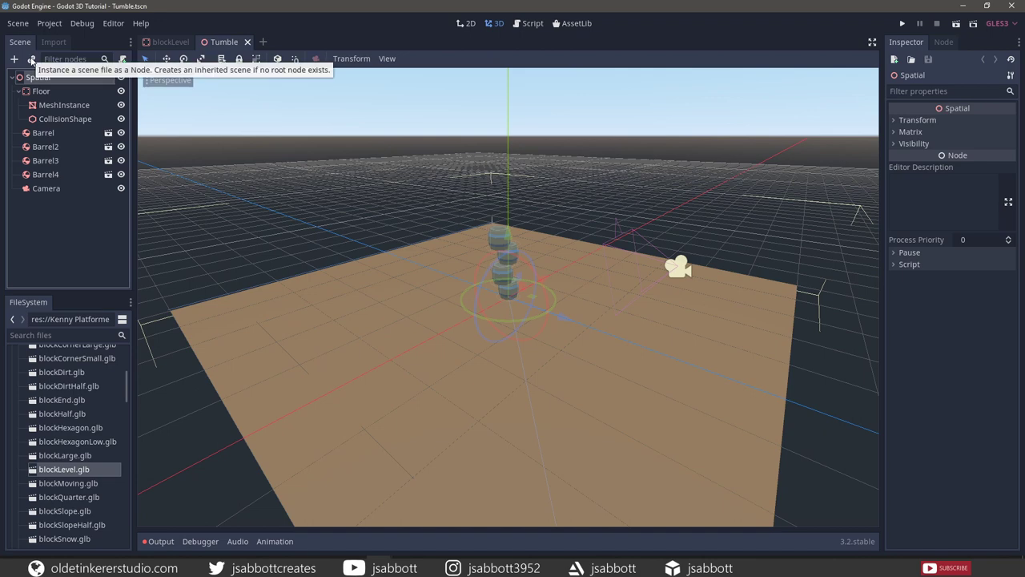
click(31, 59)
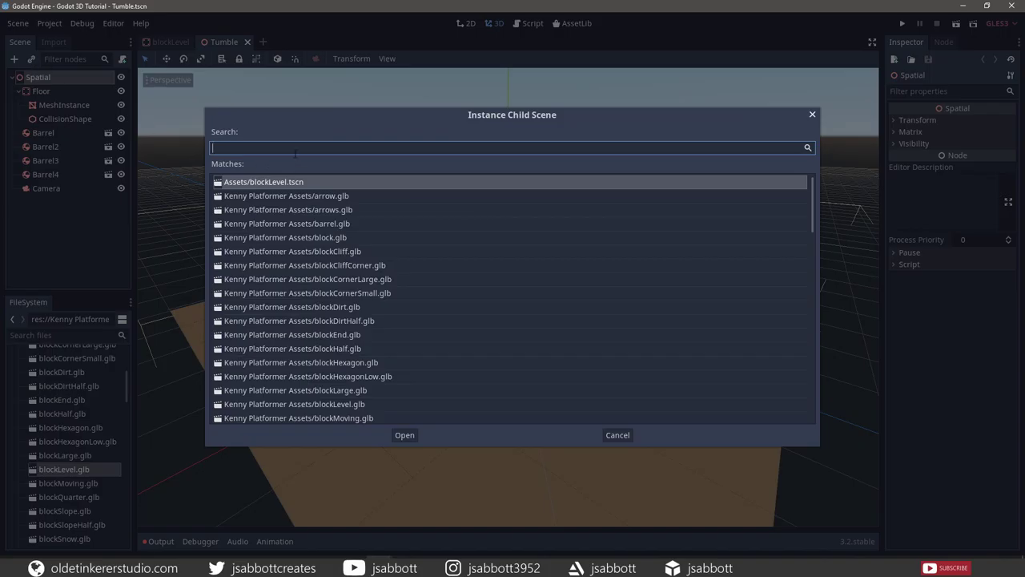
text(block)
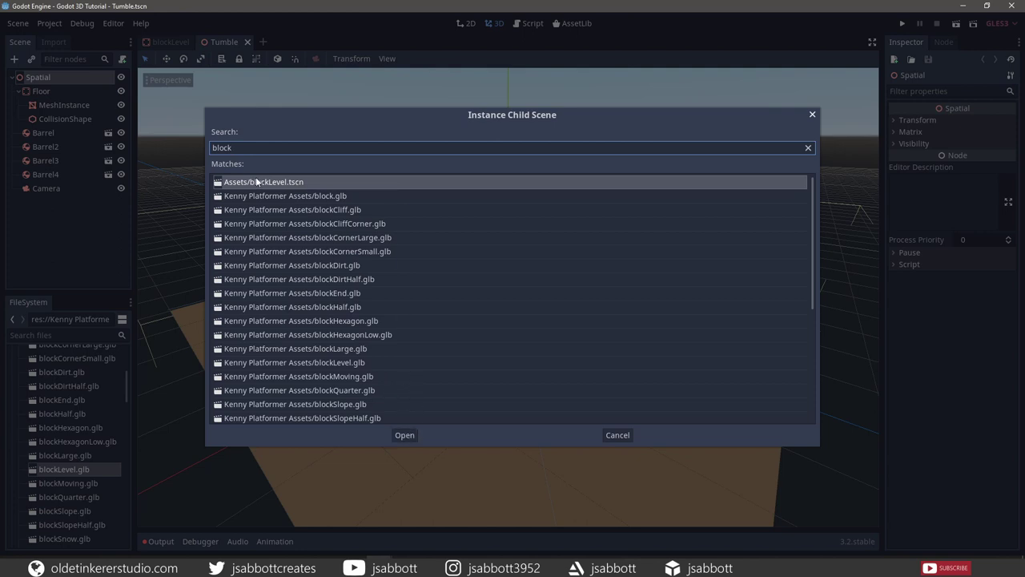
click(404, 436)
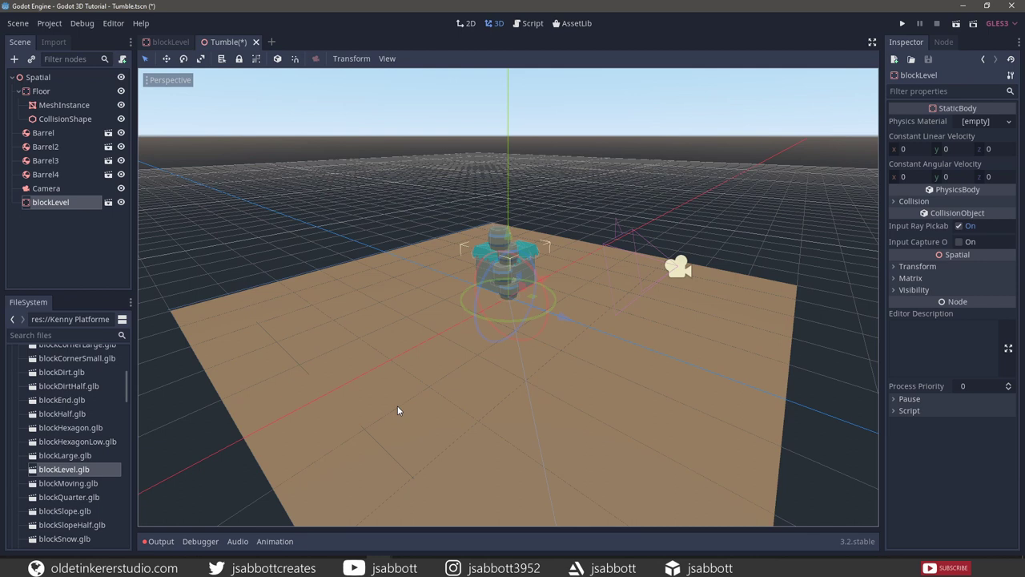
Step: Change Translate Snap to 0.5 in the viewport's Configure Snap dialog
click(350, 59)
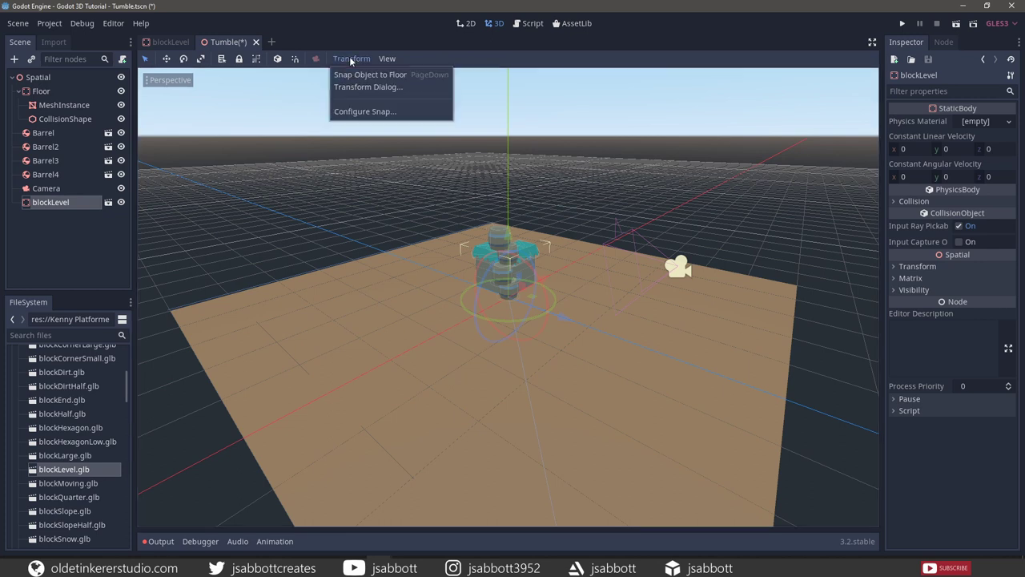
click(357, 113)
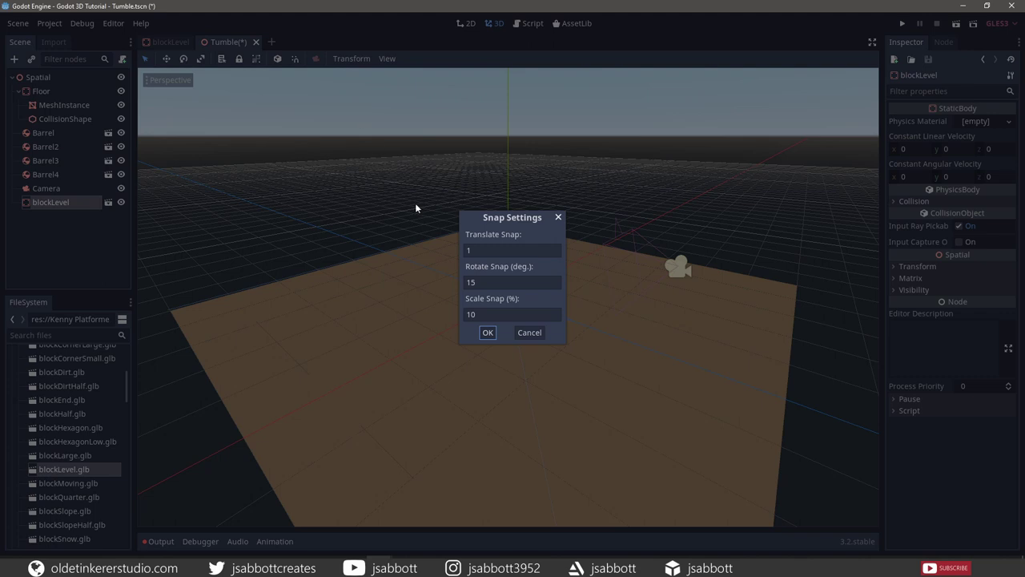
double_click(466, 251)
key(Tab)
key(Return)
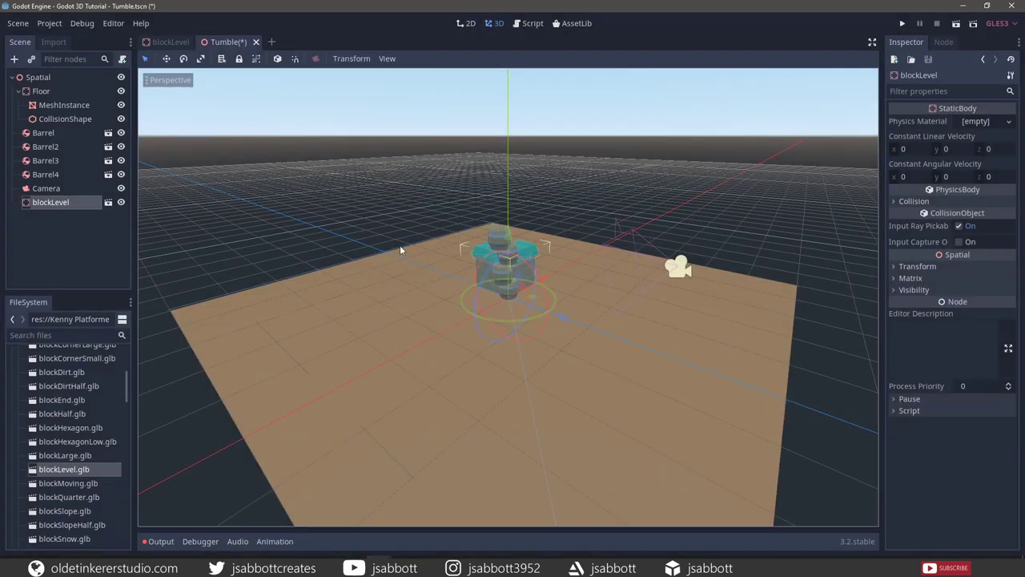
Step: Enable Use Snap and slide the block instance along the X axis
click(294, 59)
middle_drag(543, 302, 568, 270)
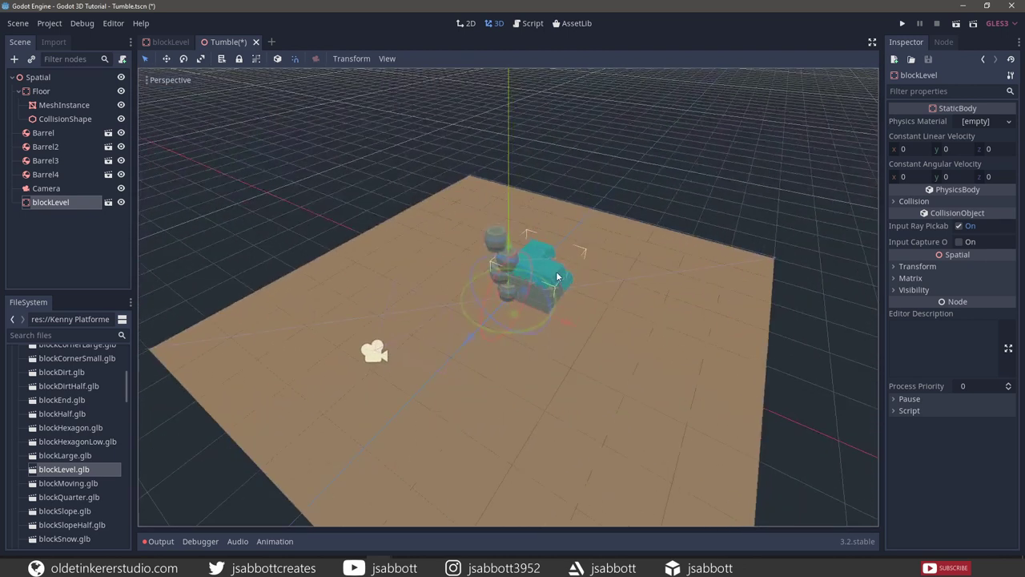
drag(572, 323, 611, 346)
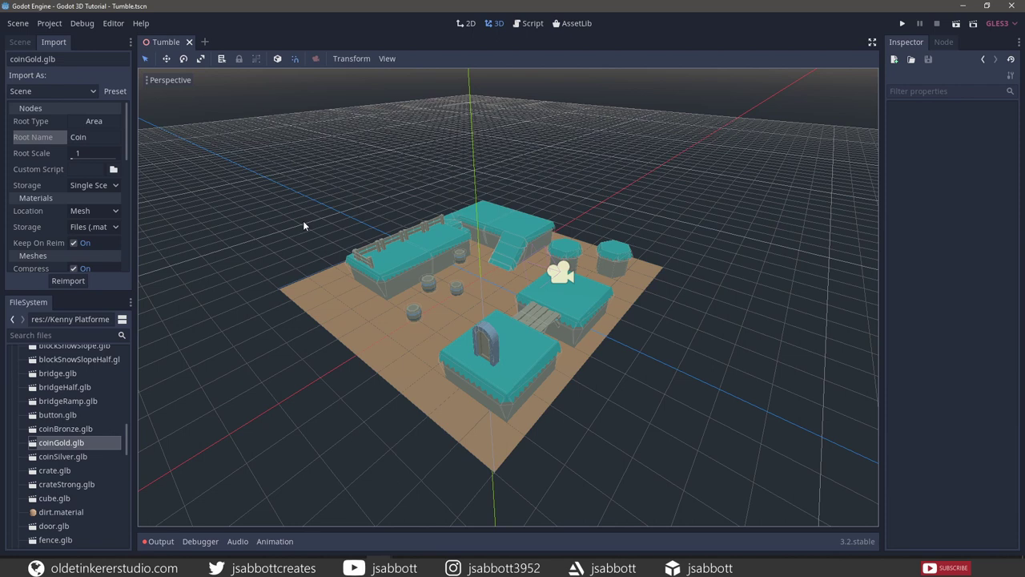
Step: Create a new scene whose KinematicBody root node is renamed Player
click(205, 41)
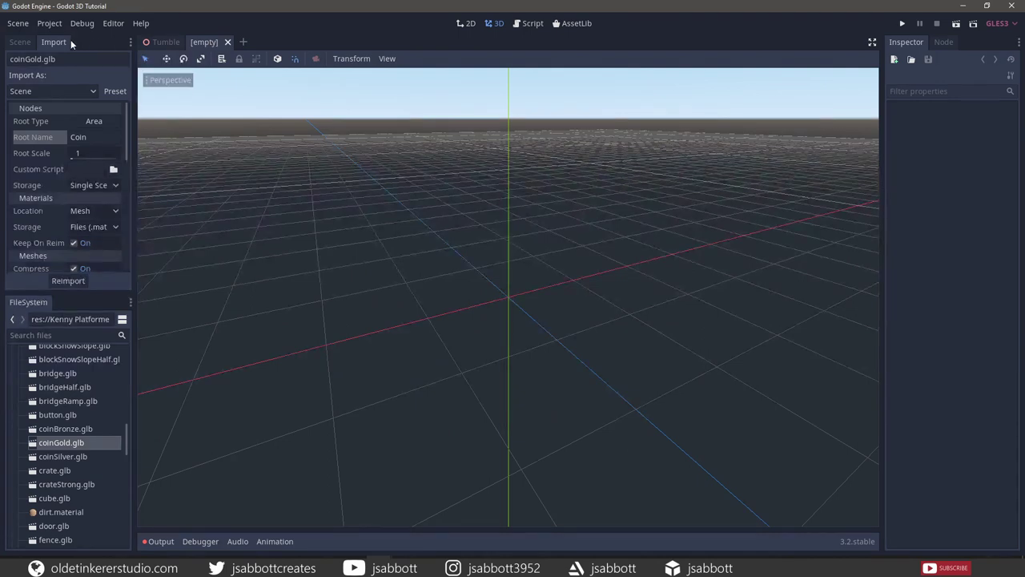
click(18, 43)
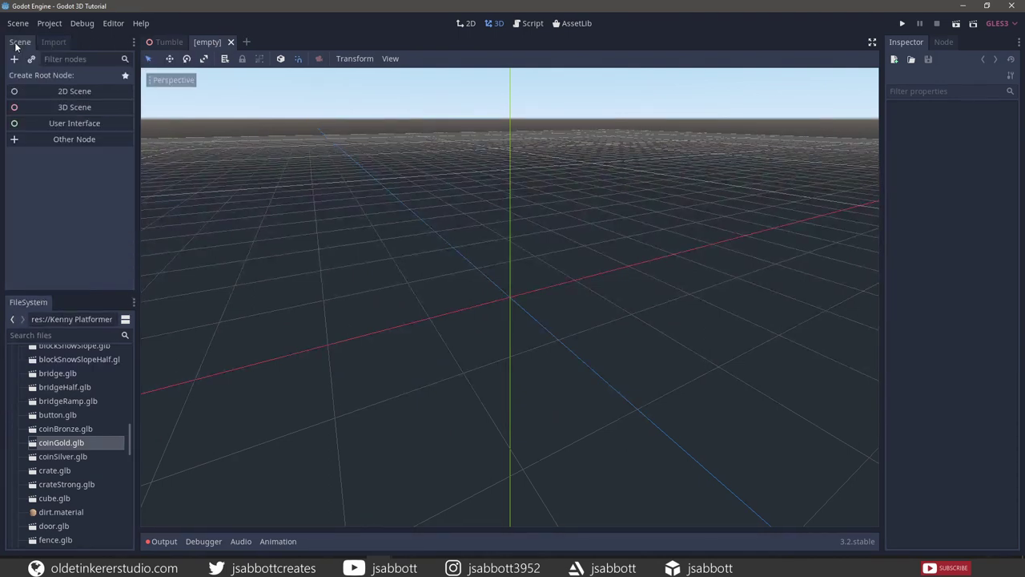
click(76, 141)
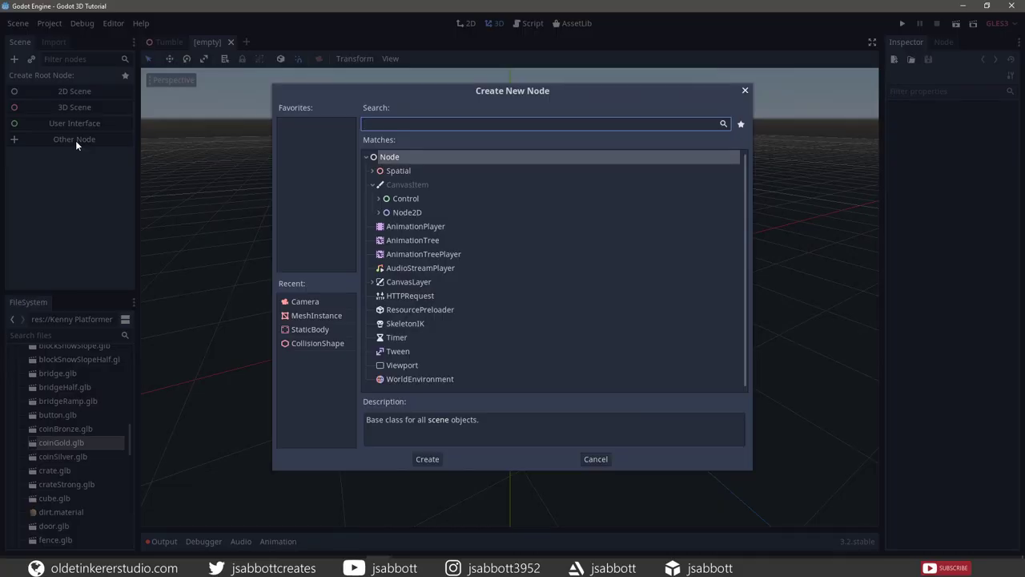
text(kinematic)
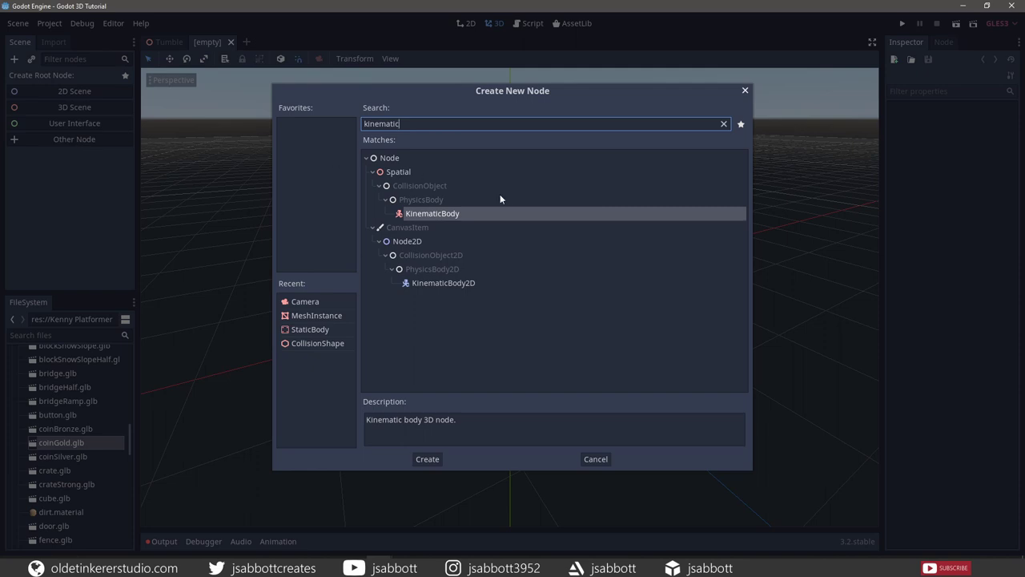
click(433, 213)
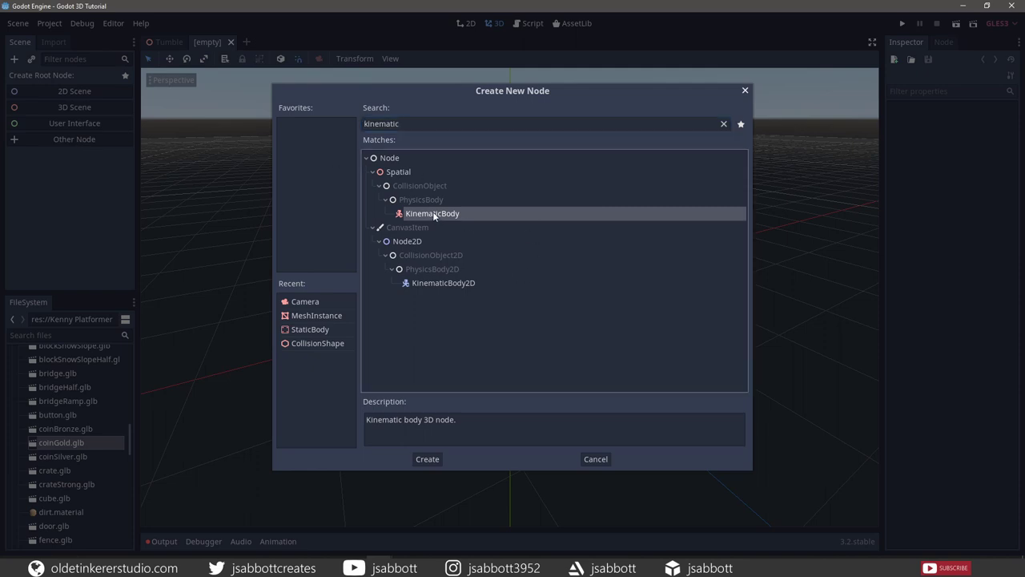
click(427, 458)
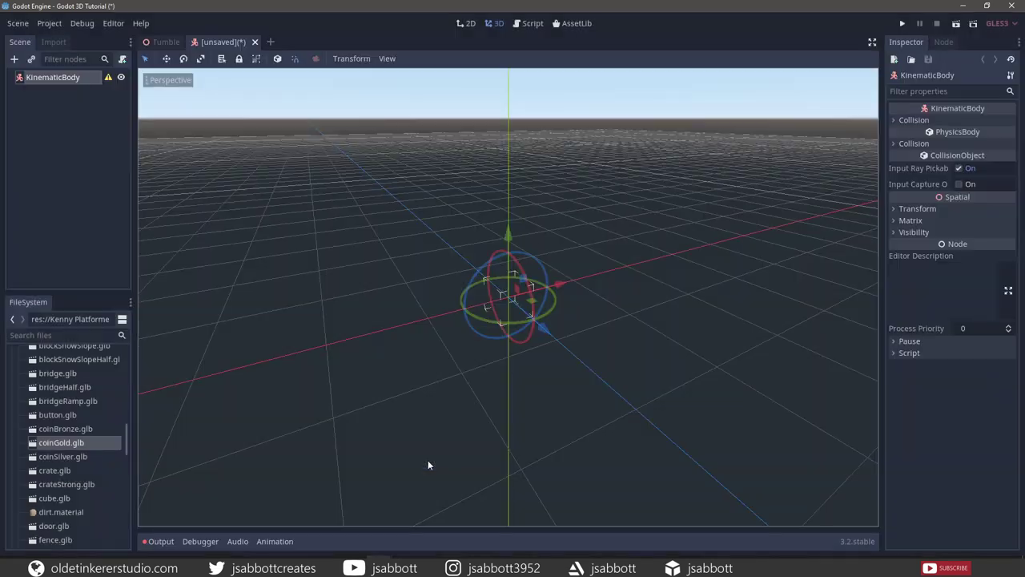
double_click(46, 78)
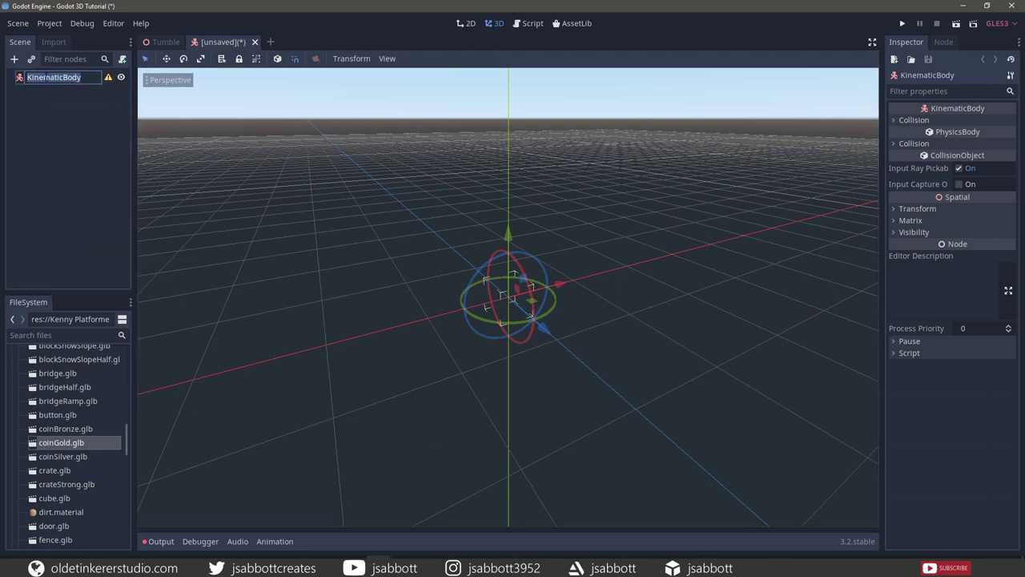
text(Player)
key(Return)
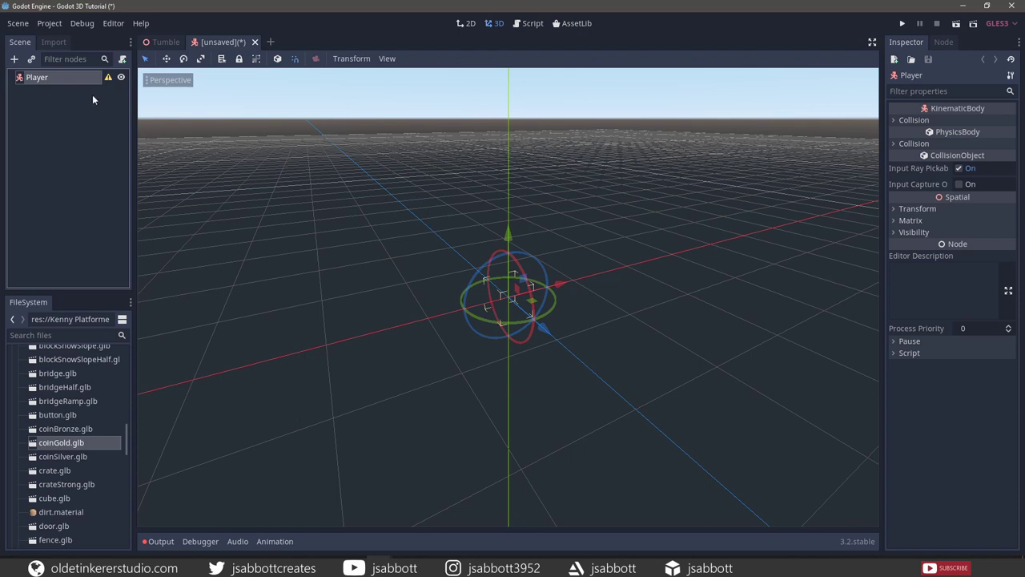
Step: Add a MeshInstance child node under Player
click(14, 58)
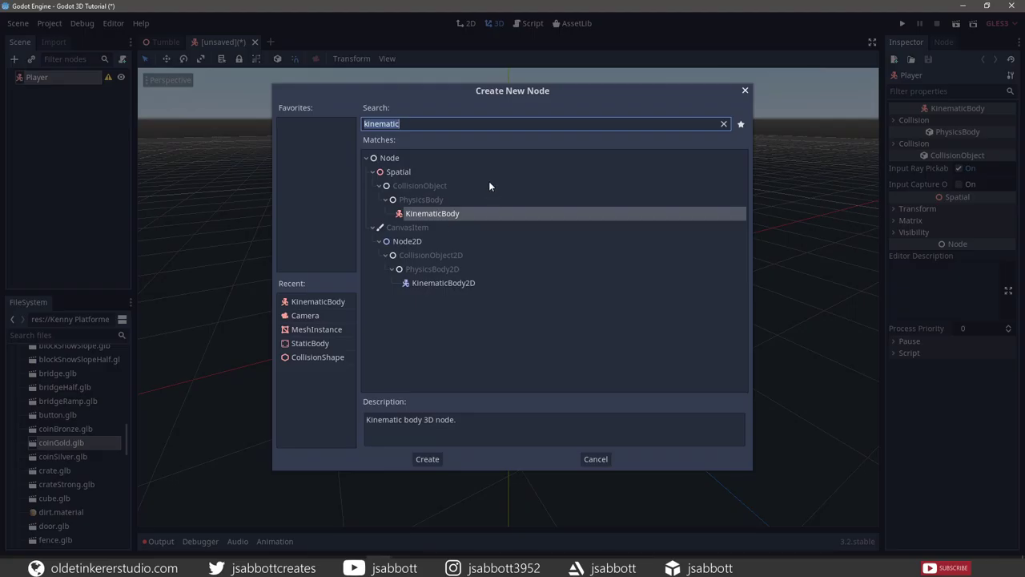
text(mesh)
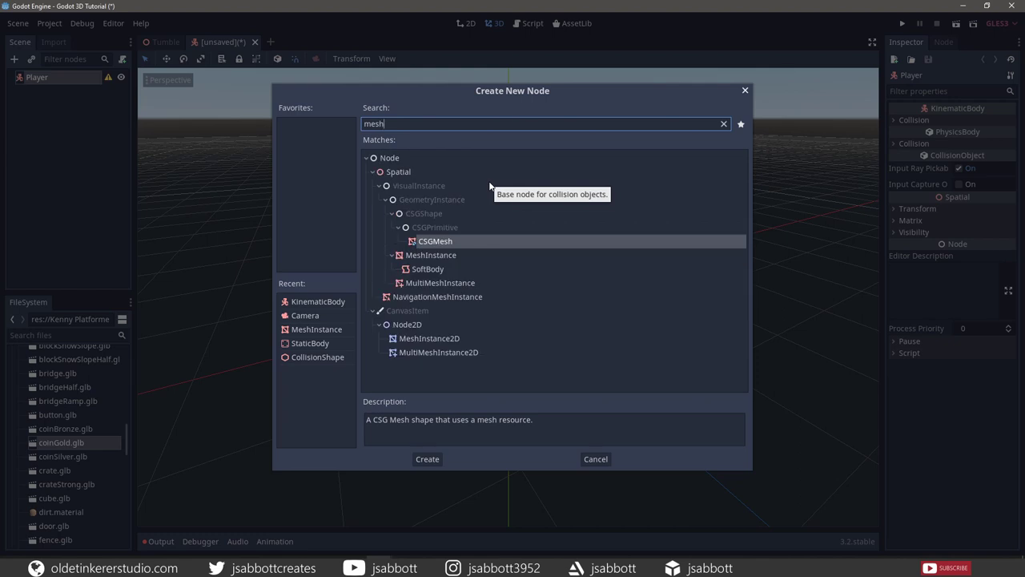
click(445, 256)
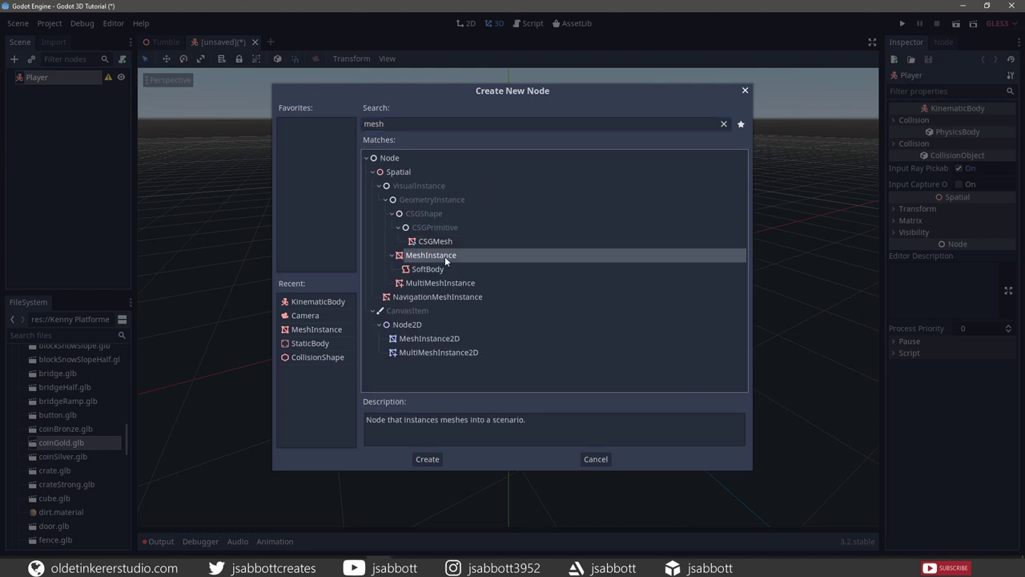
click(427, 459)
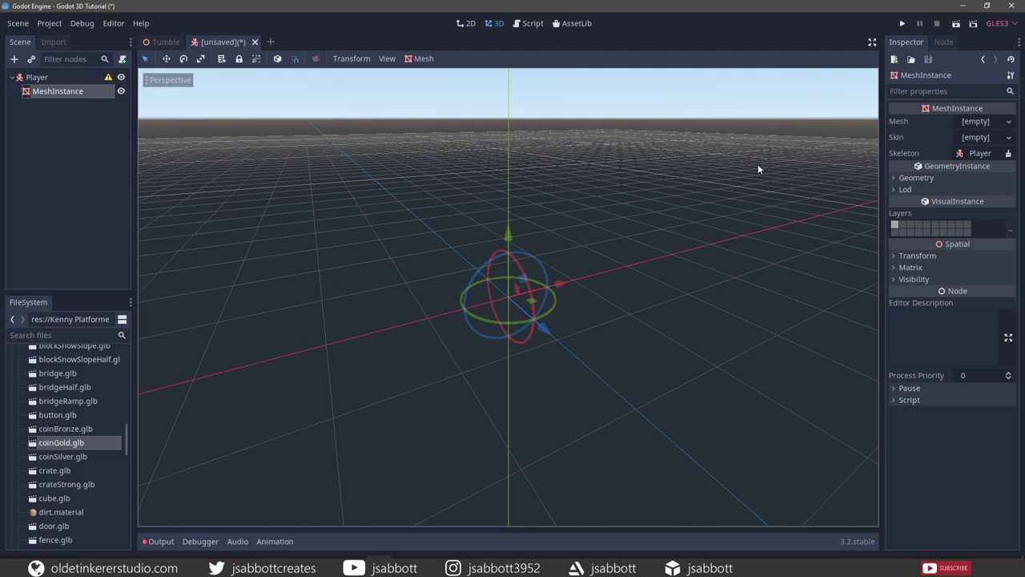
click(1010, 124)
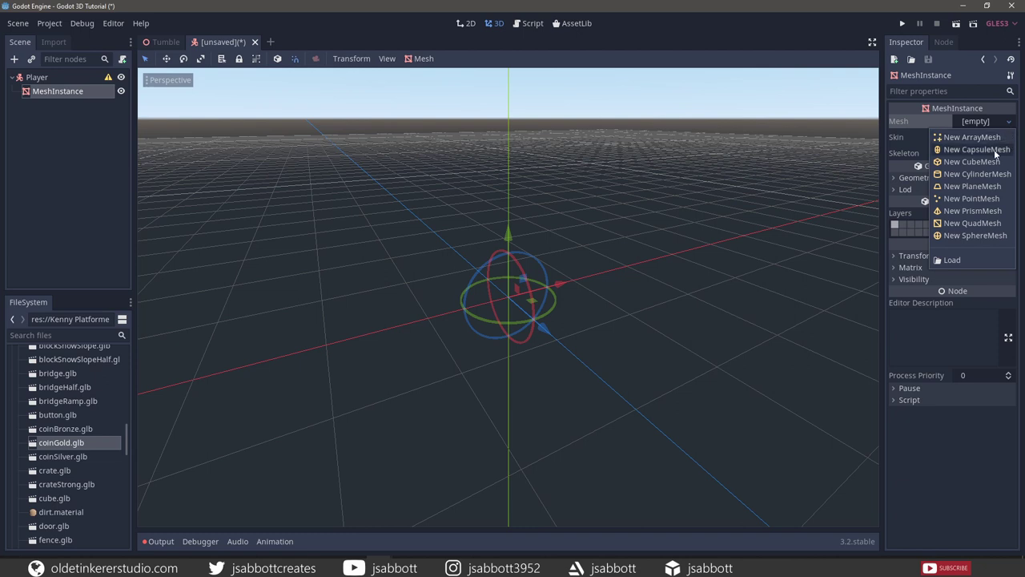
Step: Assign a new CapsuleMesh, then set Rotation Degrees X to 90 and Translation Y to 1.5
click(997, 150)
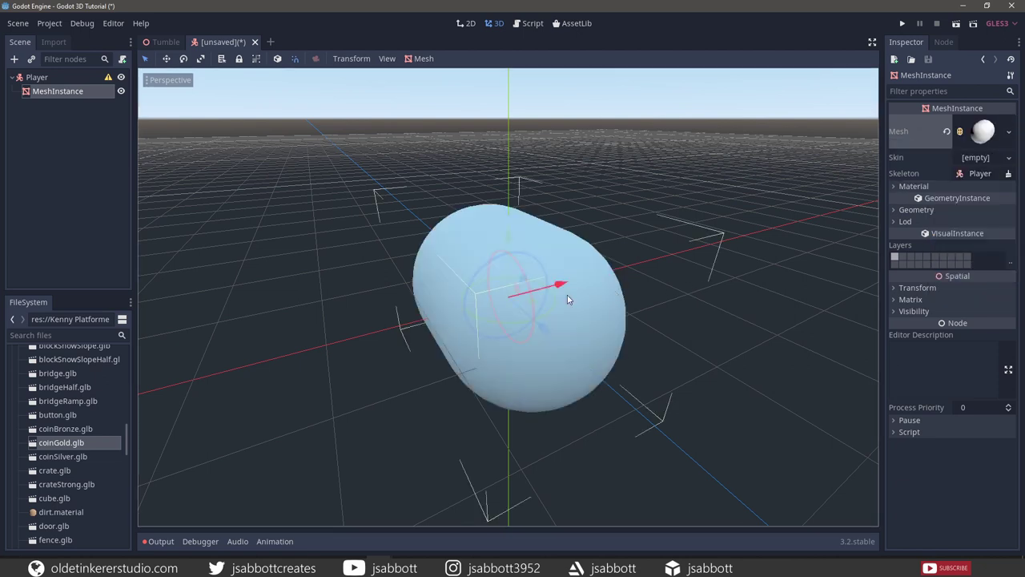
scroll(566, 295, down, 2)
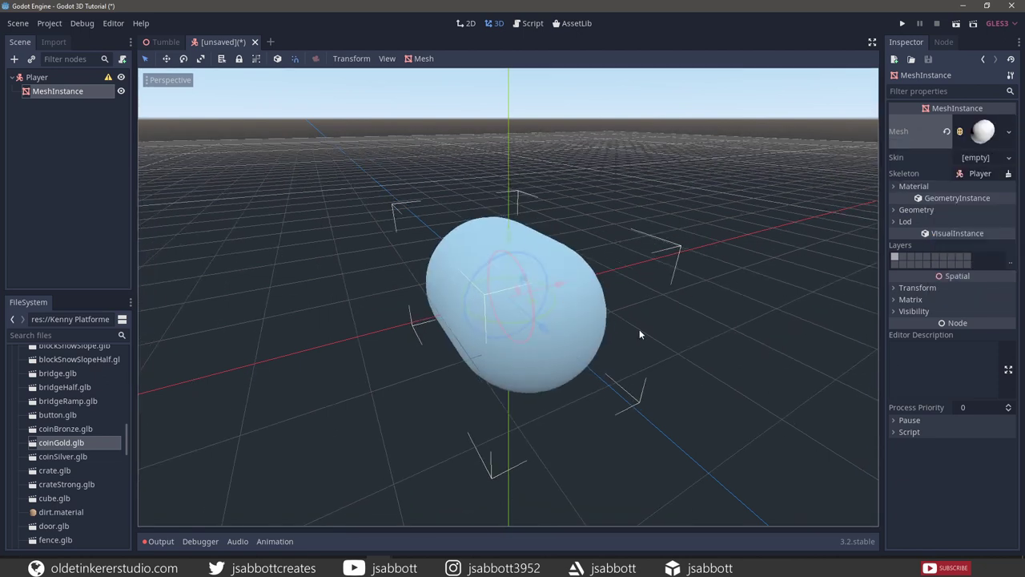
click(895, 287)
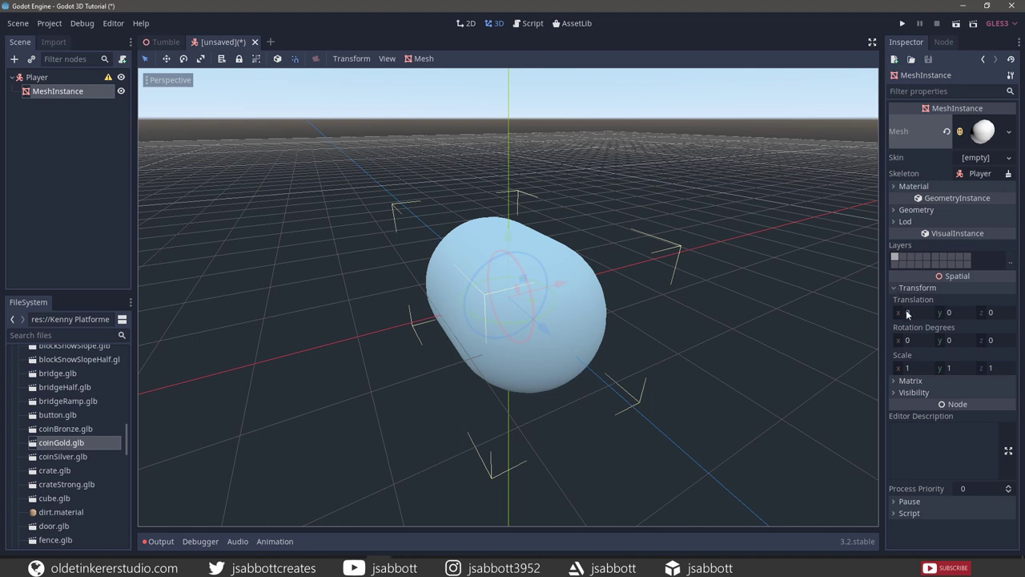
click(907, 340)
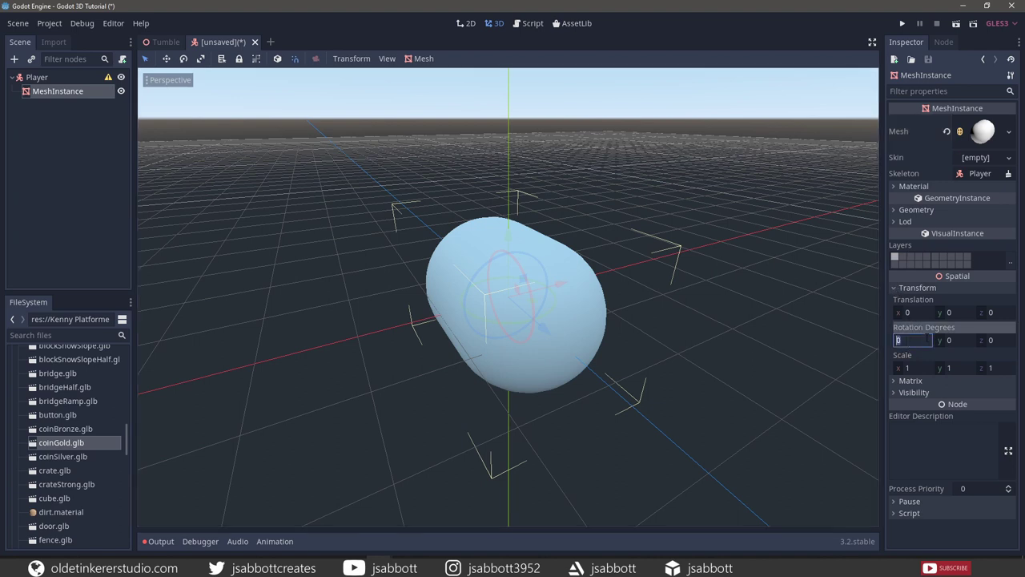
text(90)
key(Return)
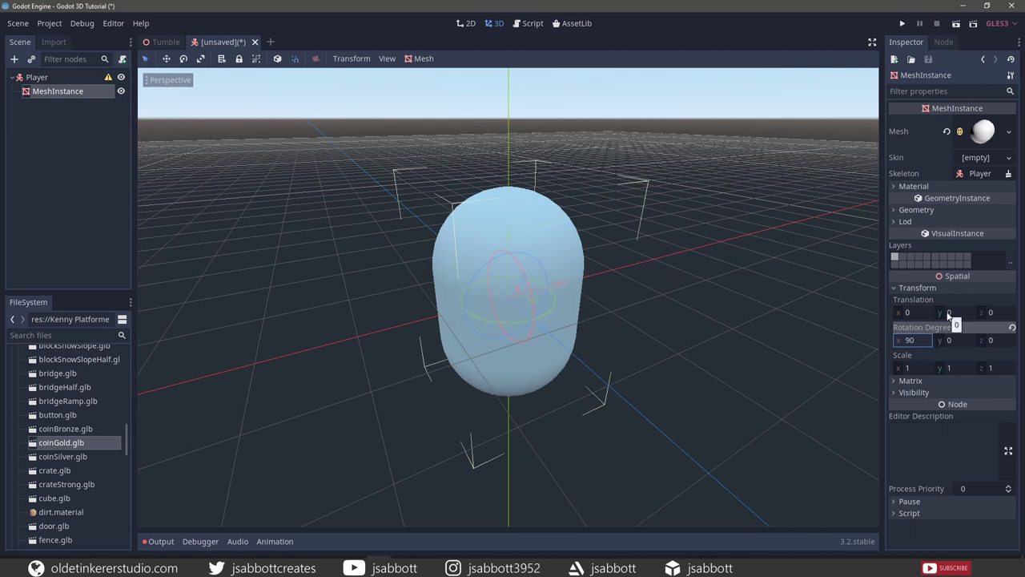
click(948, 313)
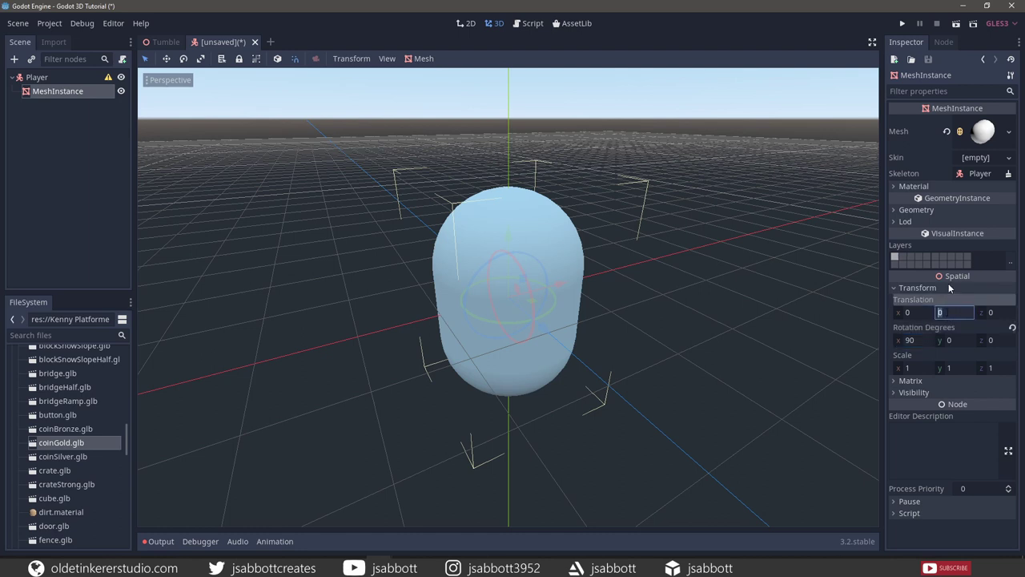
key(Return)
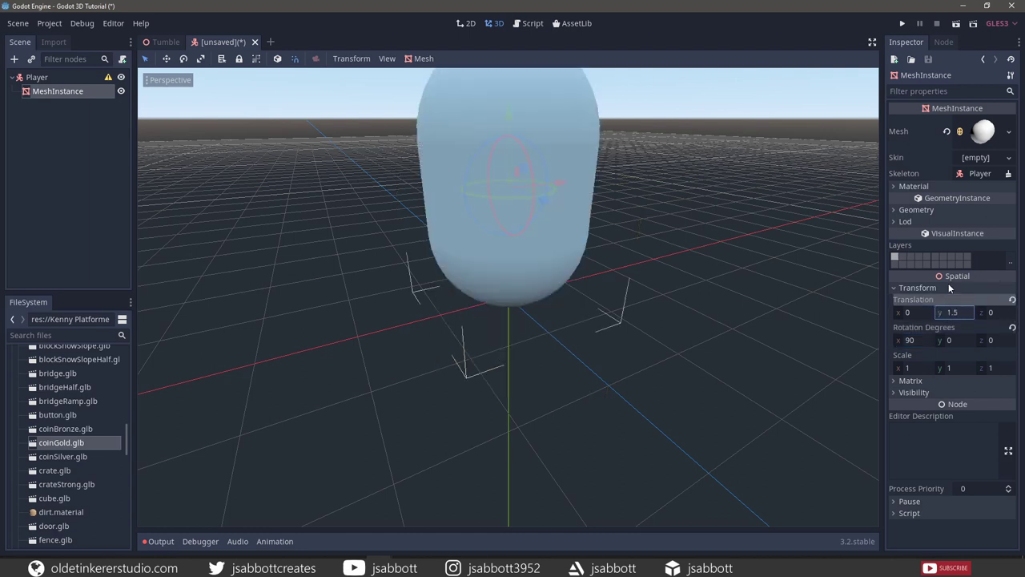
scroll(530, 248, down, 5)
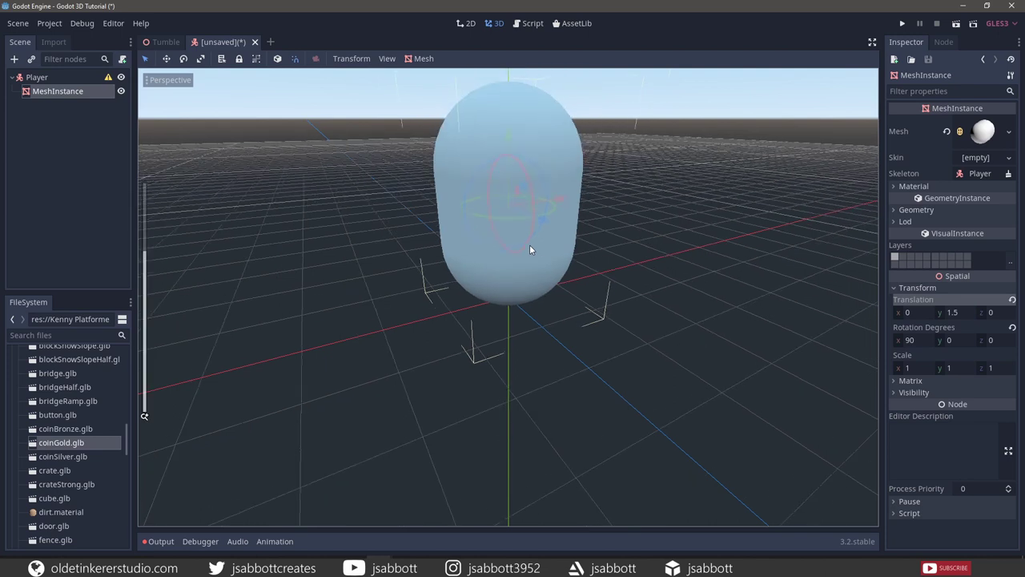
click(37, 78)
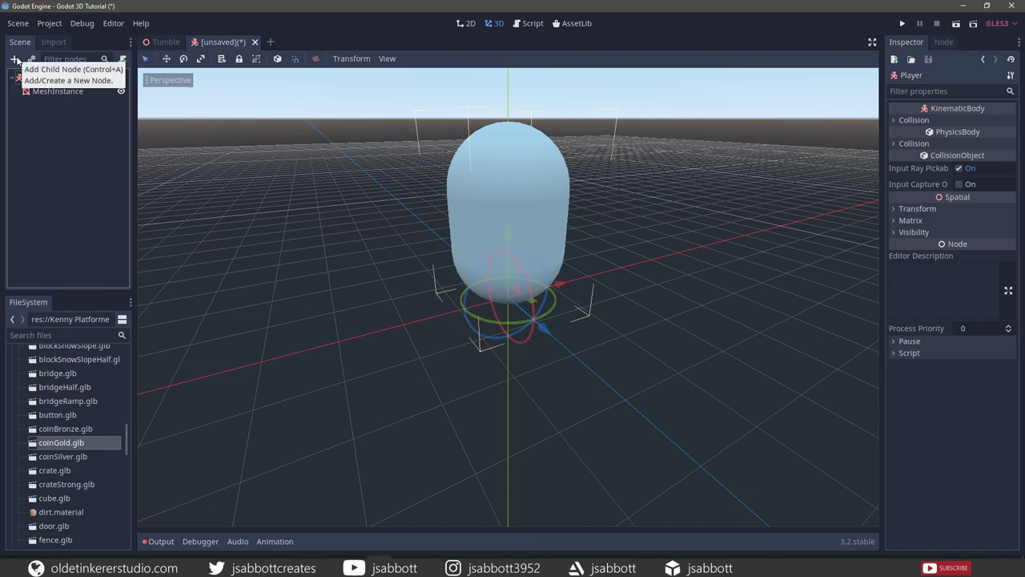
Step: Add a CollisionShape child under Player with a new CylinderShape
click(14, 60)
text(coll)
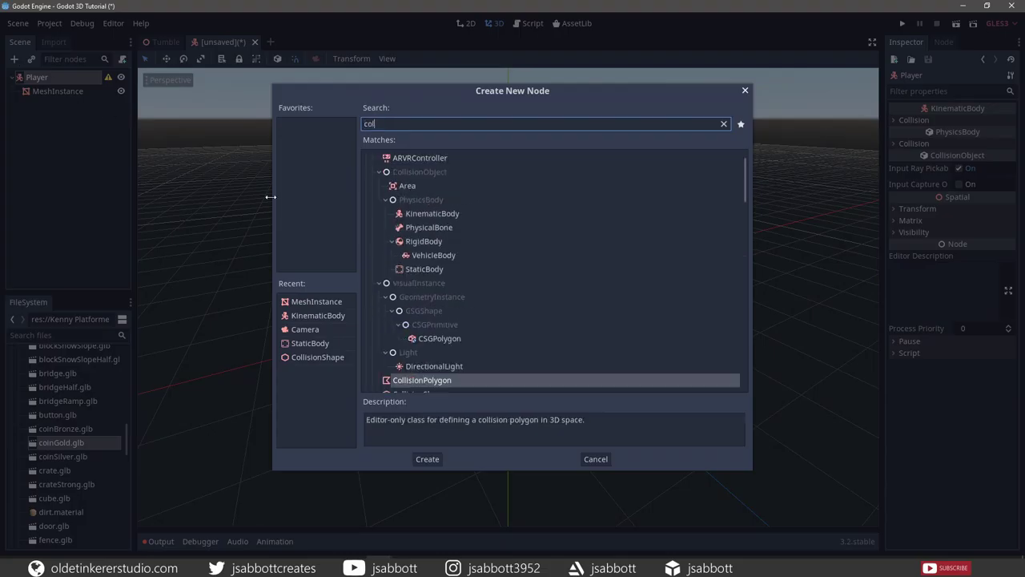
text(is)
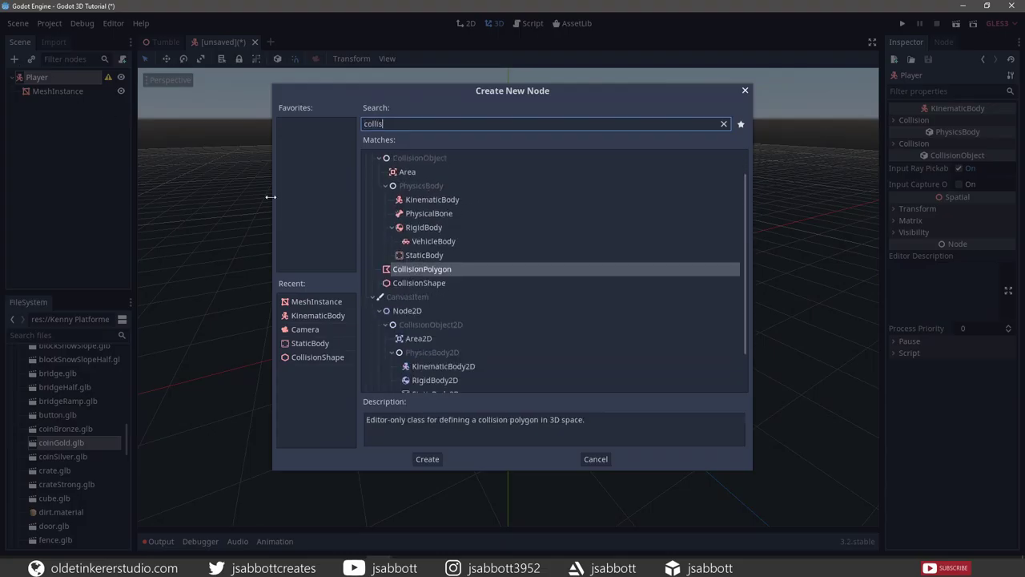
click(432, 283)
click(428, 459)
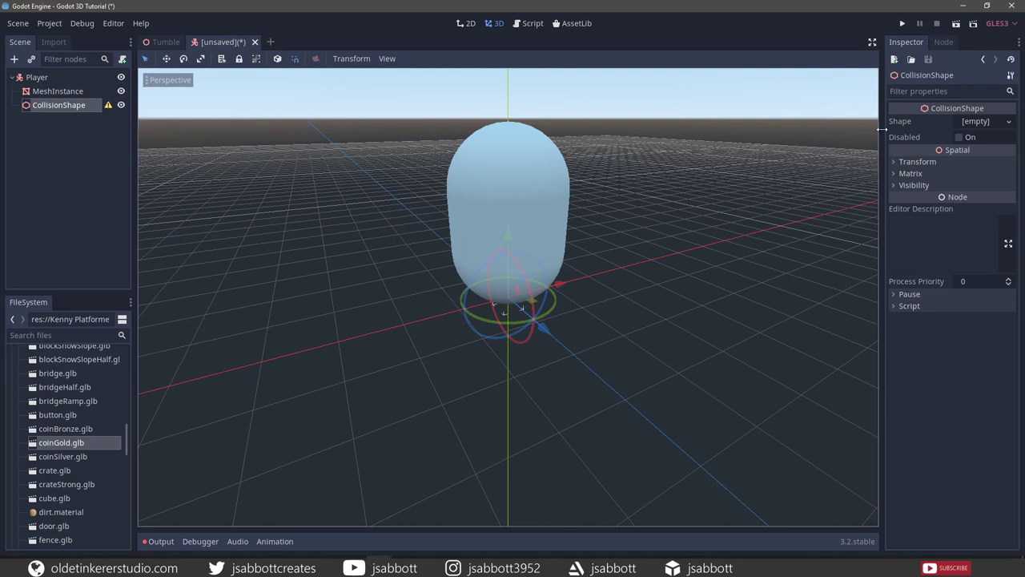
click(1009, 122)
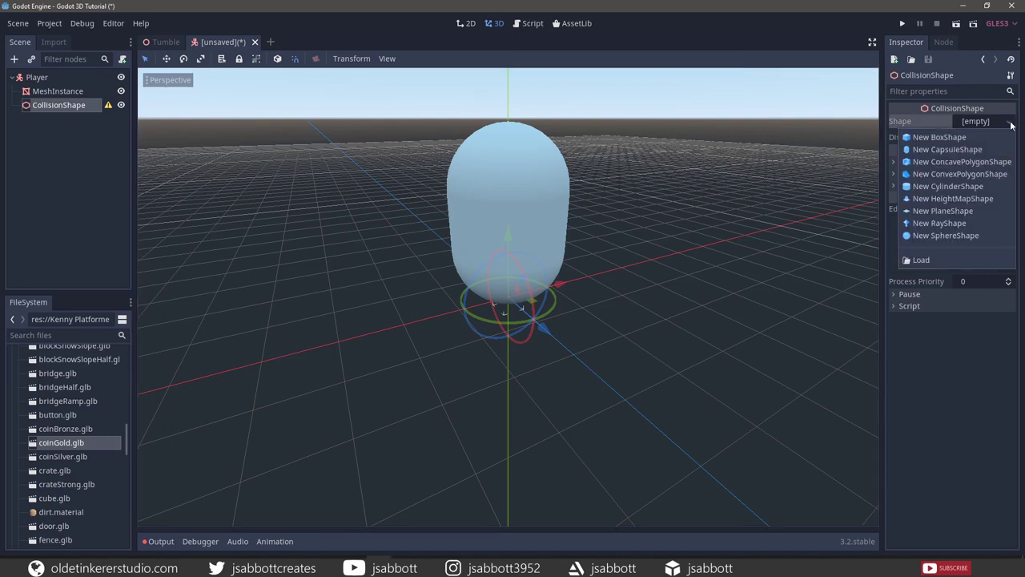
click(973, 186)
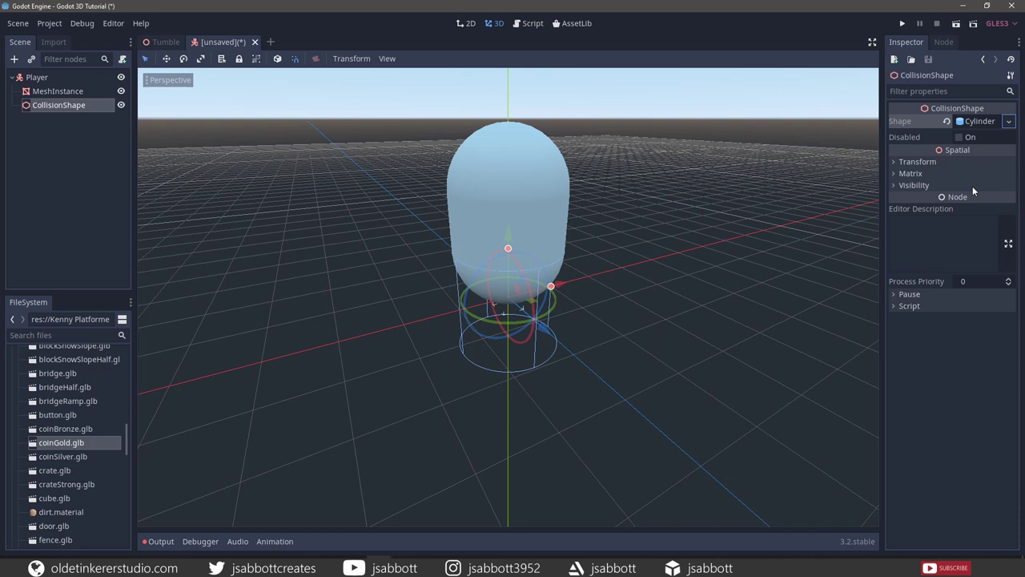
Step: Set the collision shape's Translation Y to 1.5 so it sits around the capsule
click(895, 163)
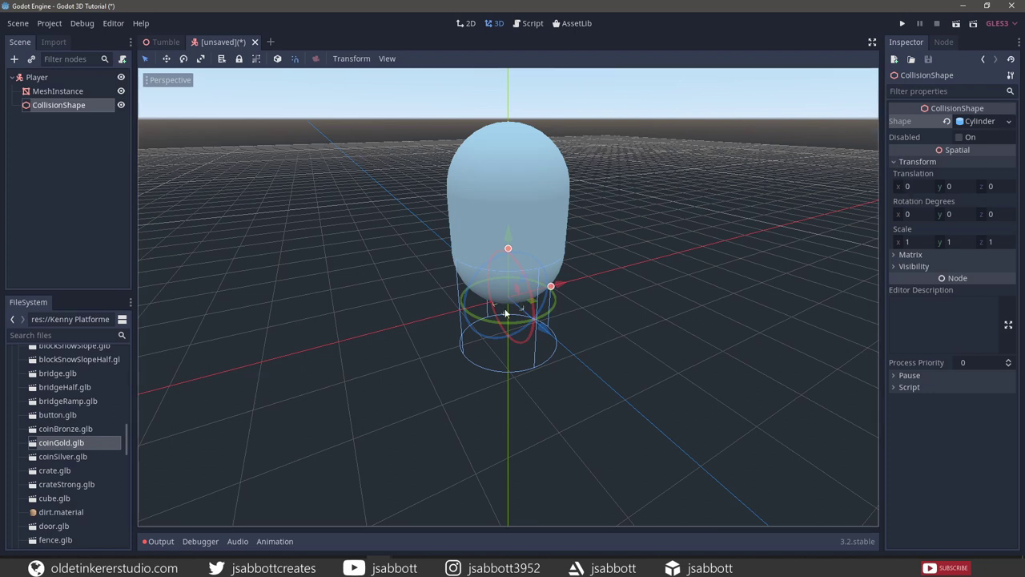
middle_drag(607, 331, 603, 318)
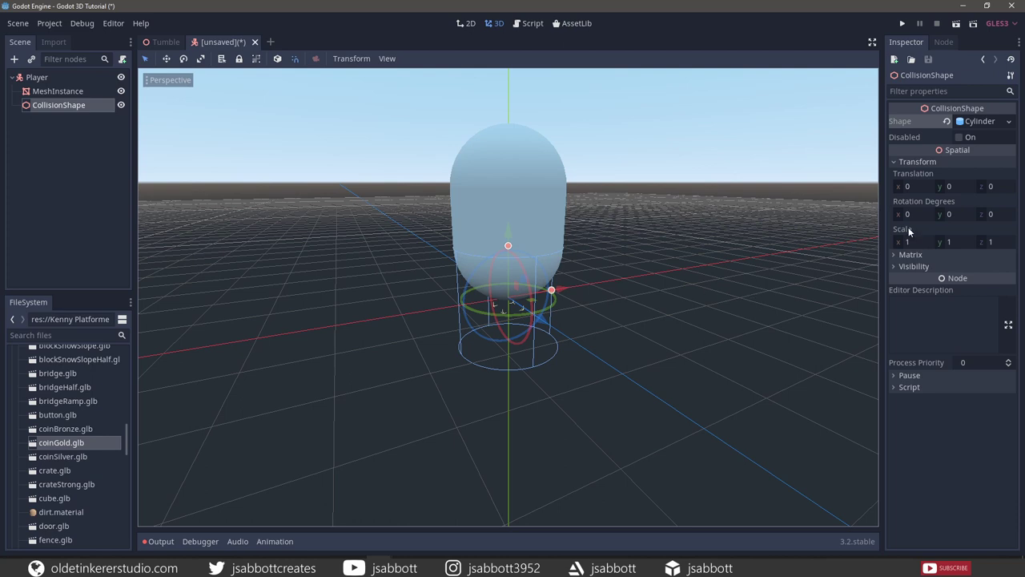
click(948, 185)
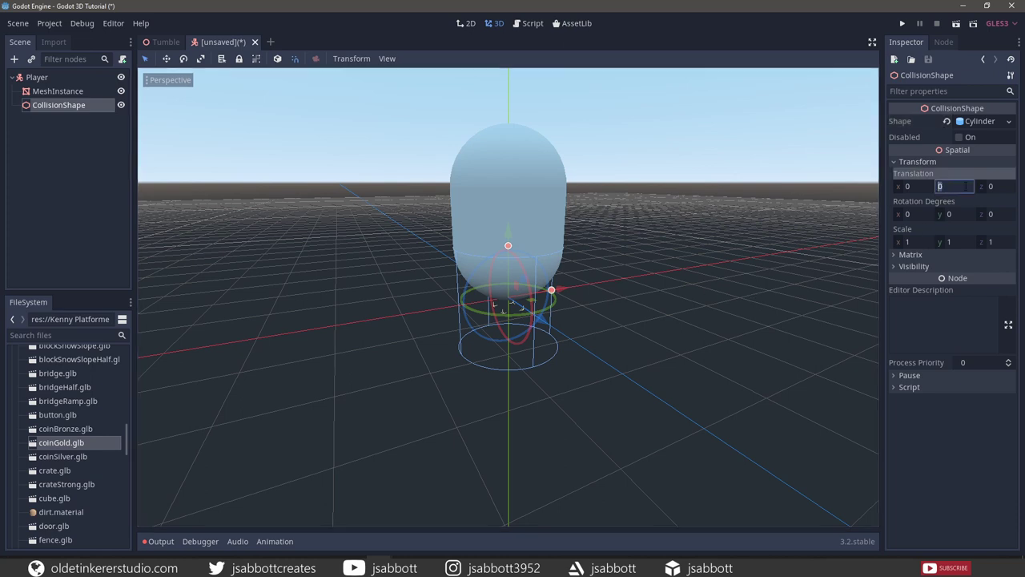
text(1.5)
key(Return)
middle_drag(512, 321, 488, 345)
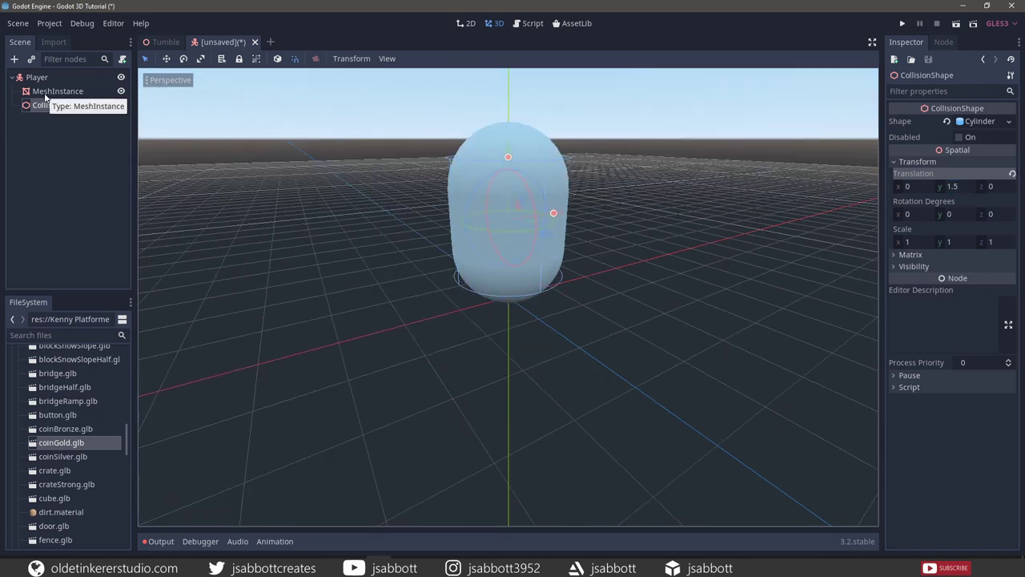
Step: Give the capsule MeshInstance a new SpatialMaterial override with albedo colour 96e4e8
click(48, 92)
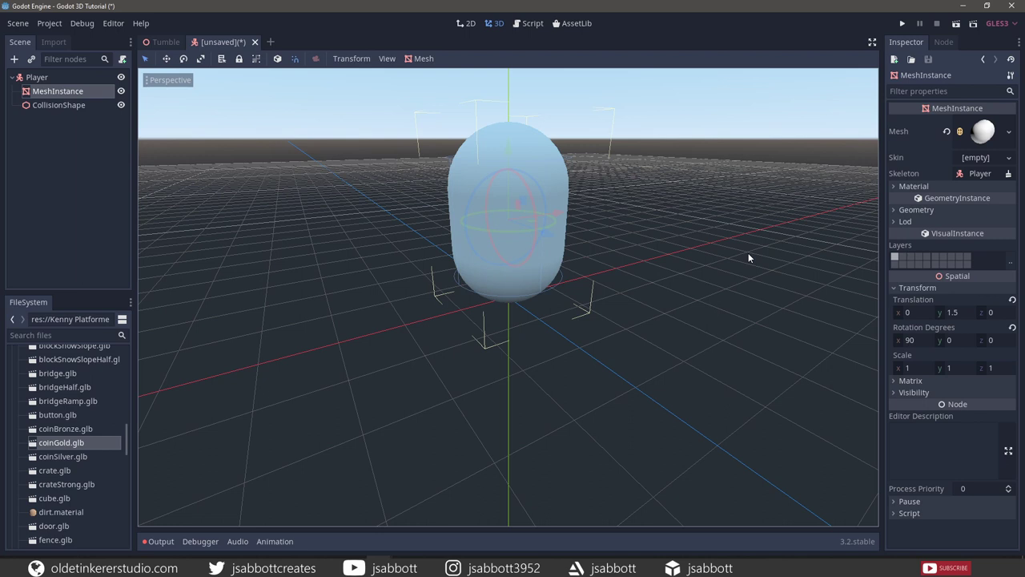
click(895, 211)
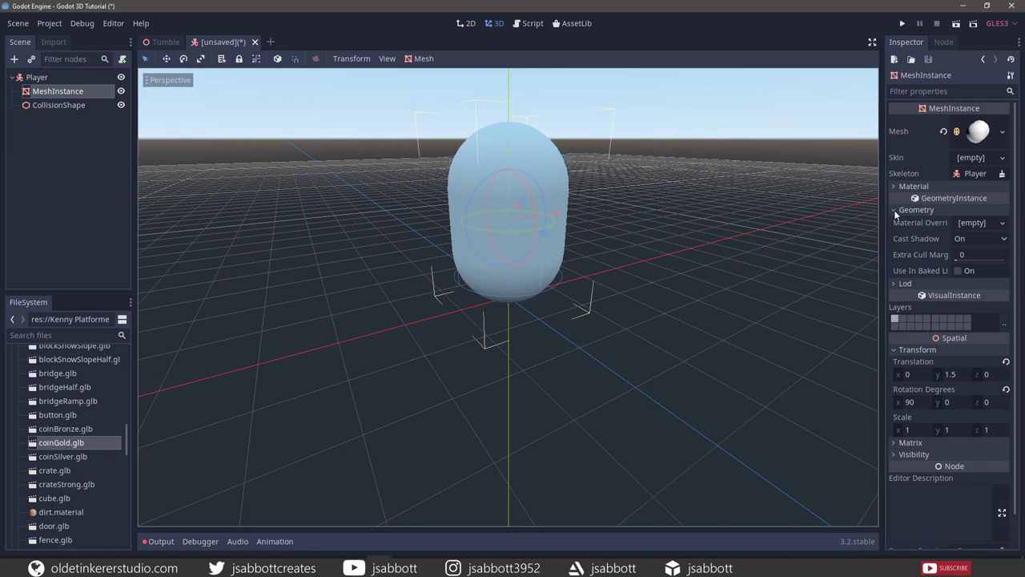
click(1002, 227)
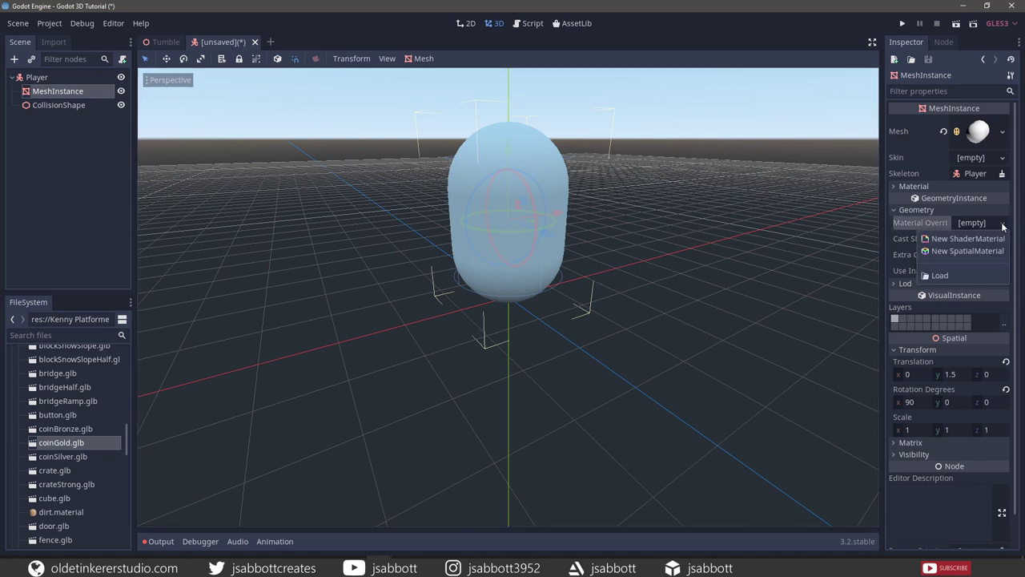
click(976, 250)
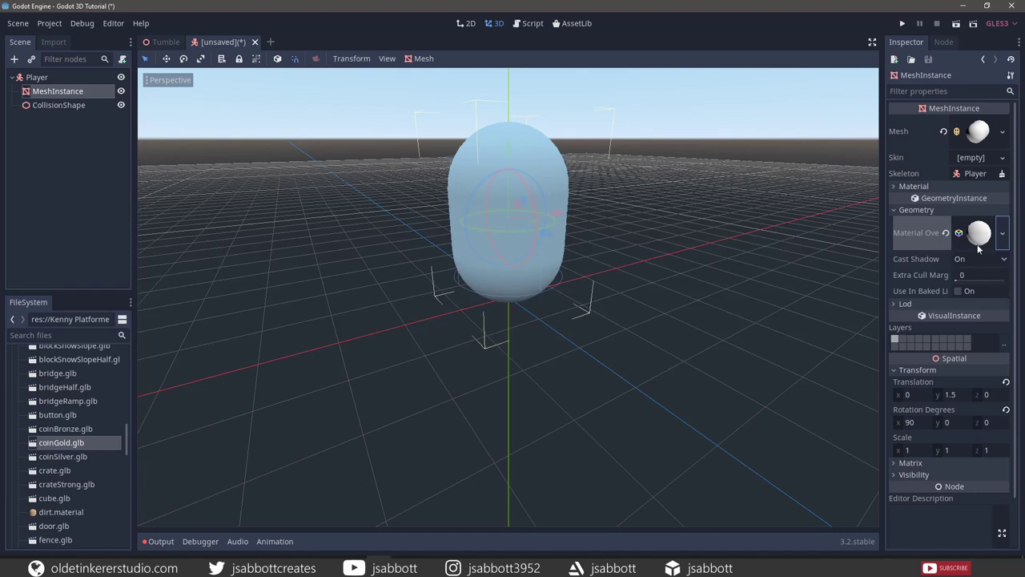
click(979, 233)
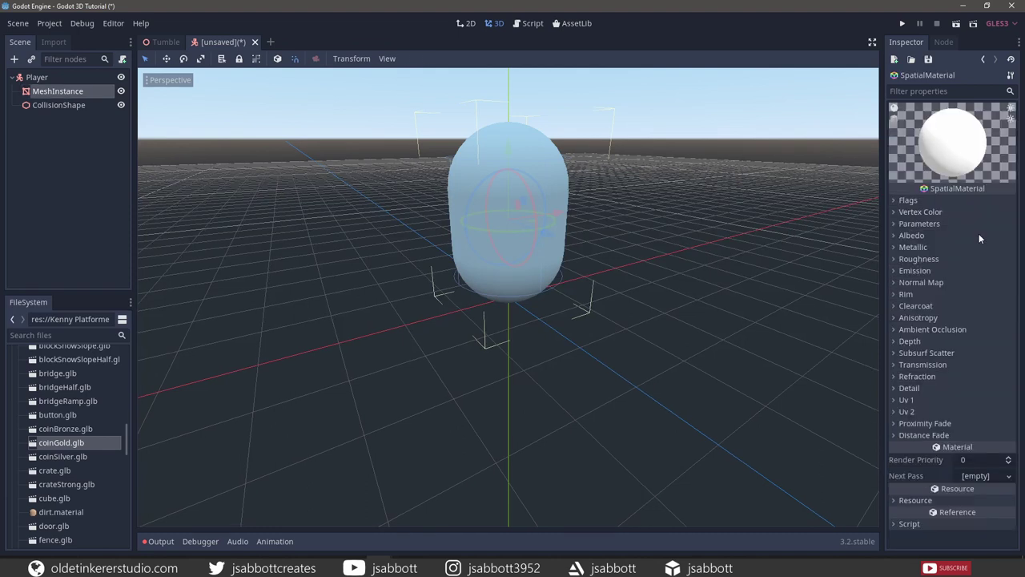
click(897, 236)
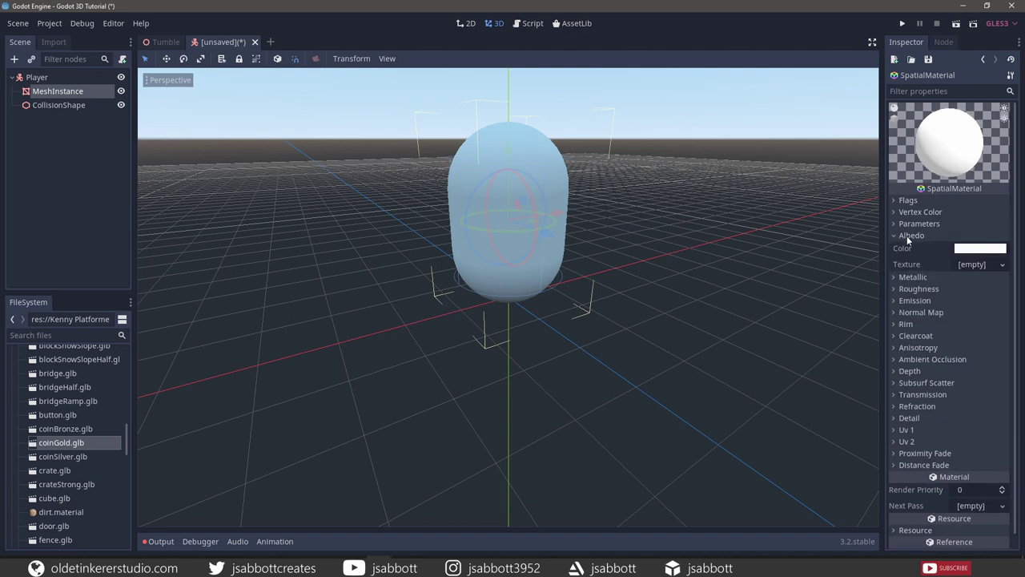
click(972, 252)
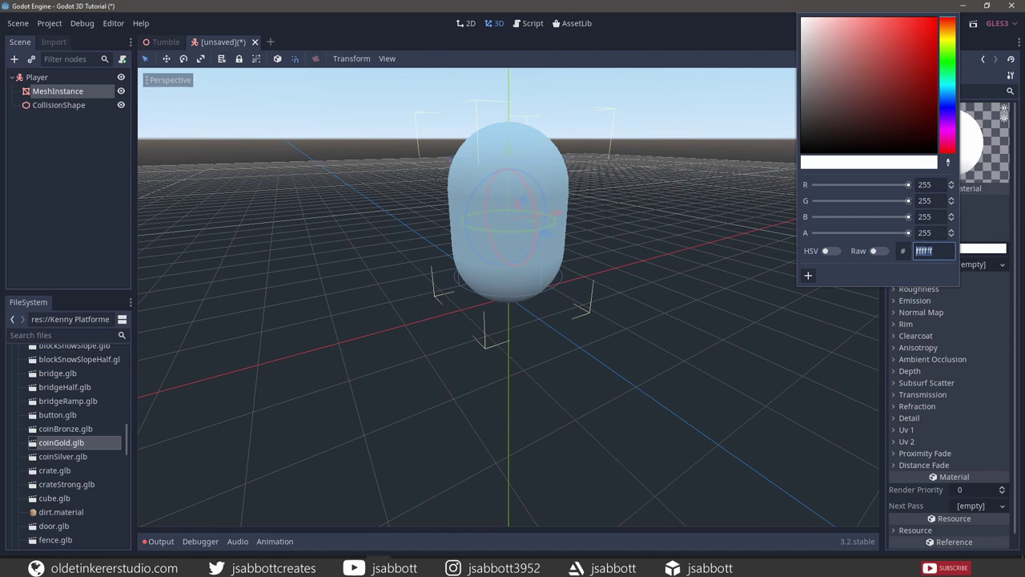
text(96e4e8)
key(Return)
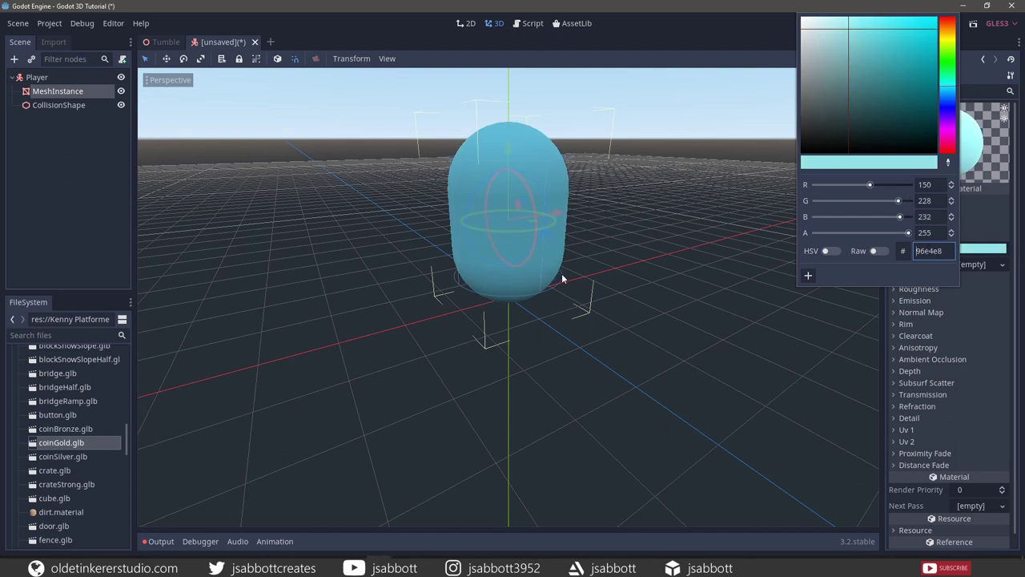
Step: Save the scene as Player.tscn and bring up the Input Map in Project Settings
click(13, 26)
click(32, 112)
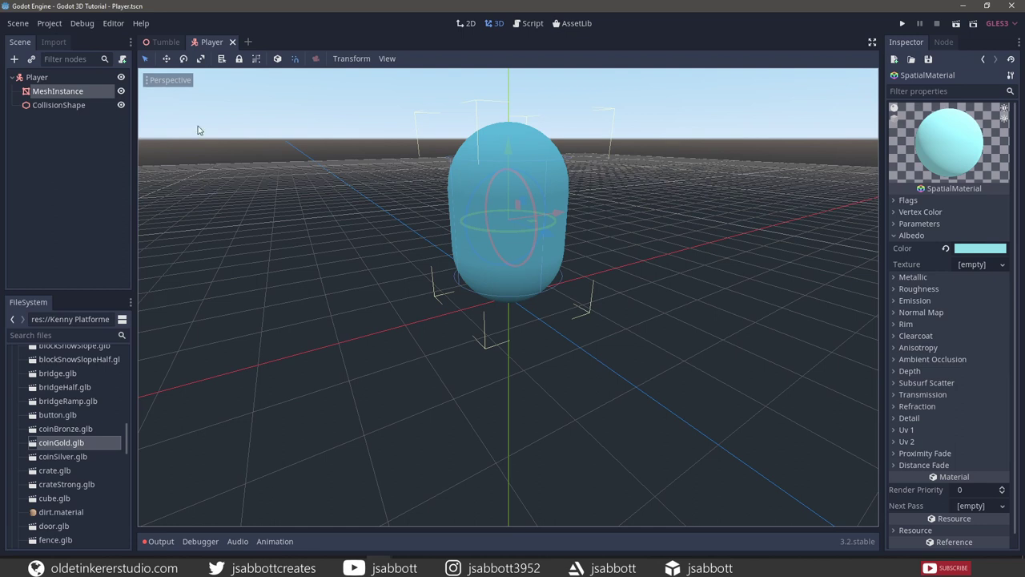
click(53, 25)
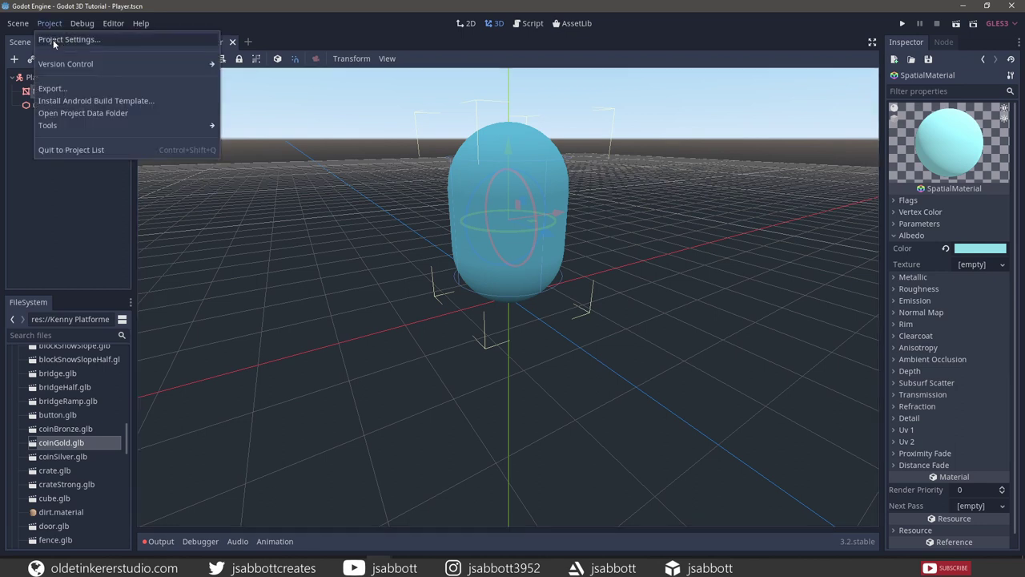
click(53, 39)
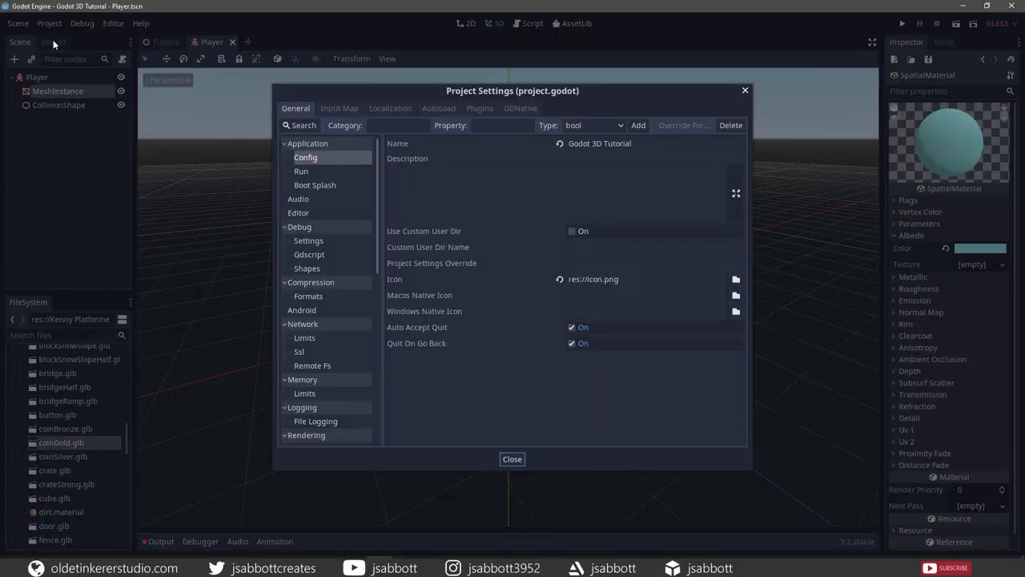
click(337, 107)
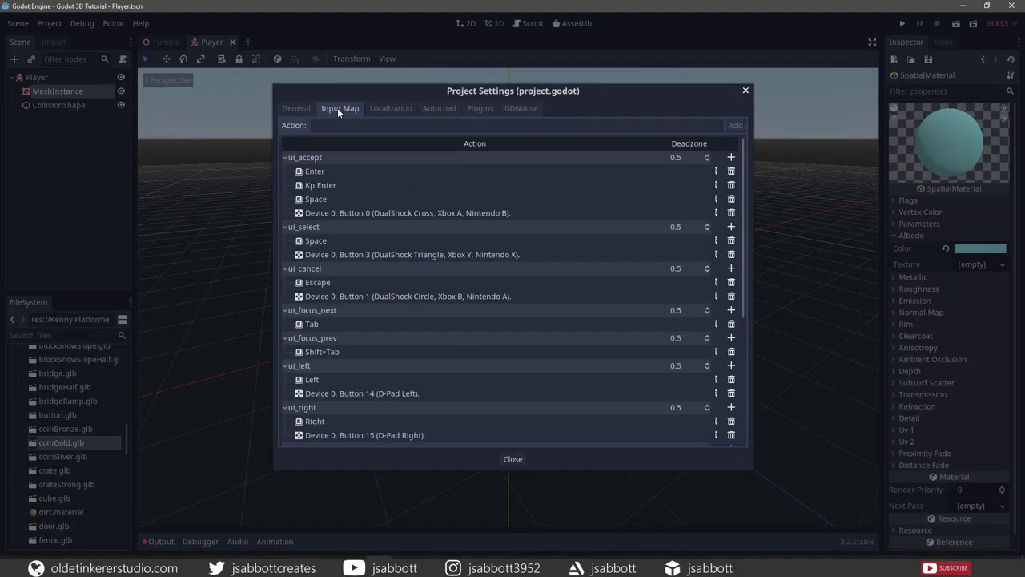
Step: Create a move_forward input action and bind the W key to it
click(342, 125)
text(move_fo)
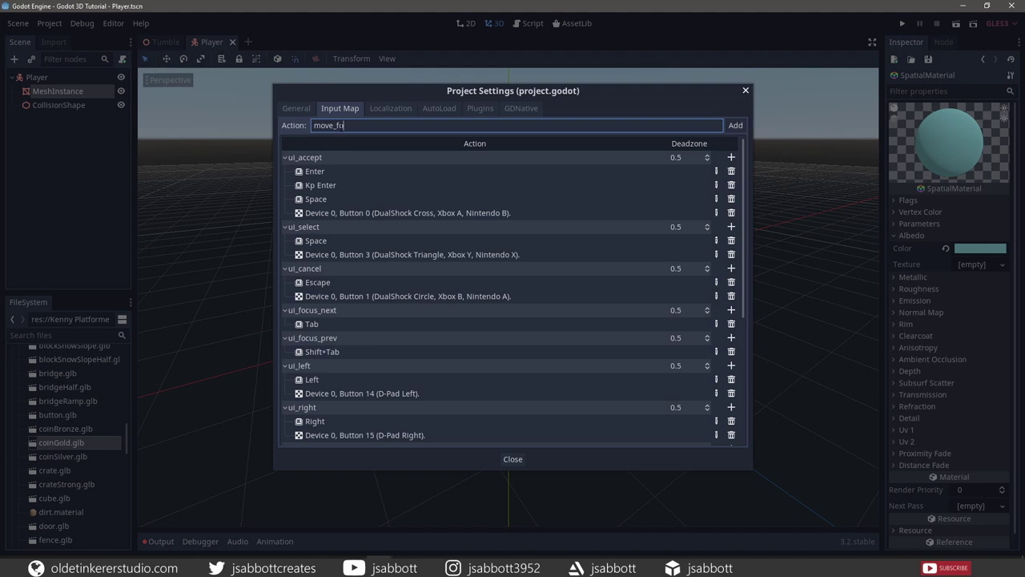
text(rward)
click(734, 126)
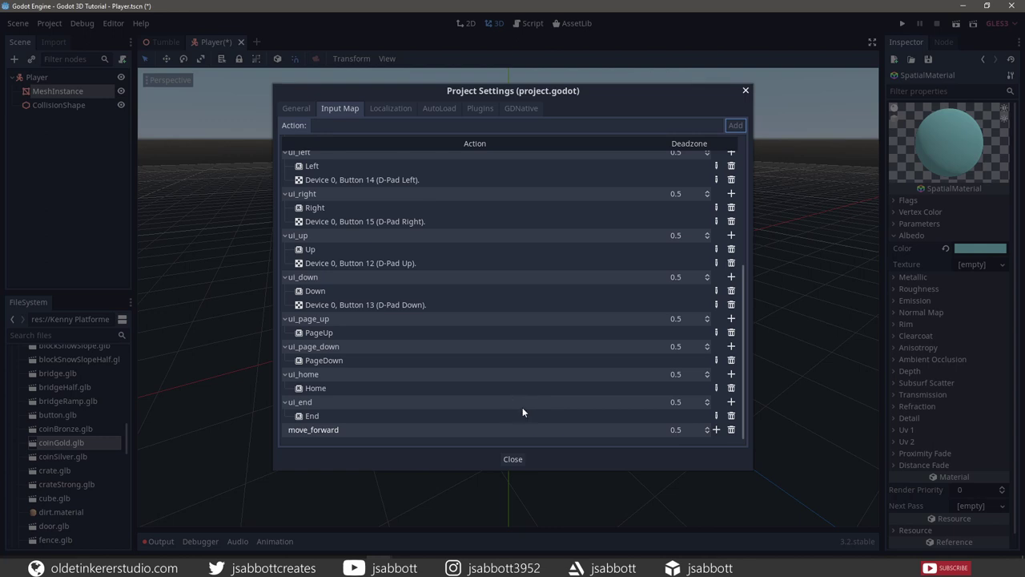
click(716, 430)
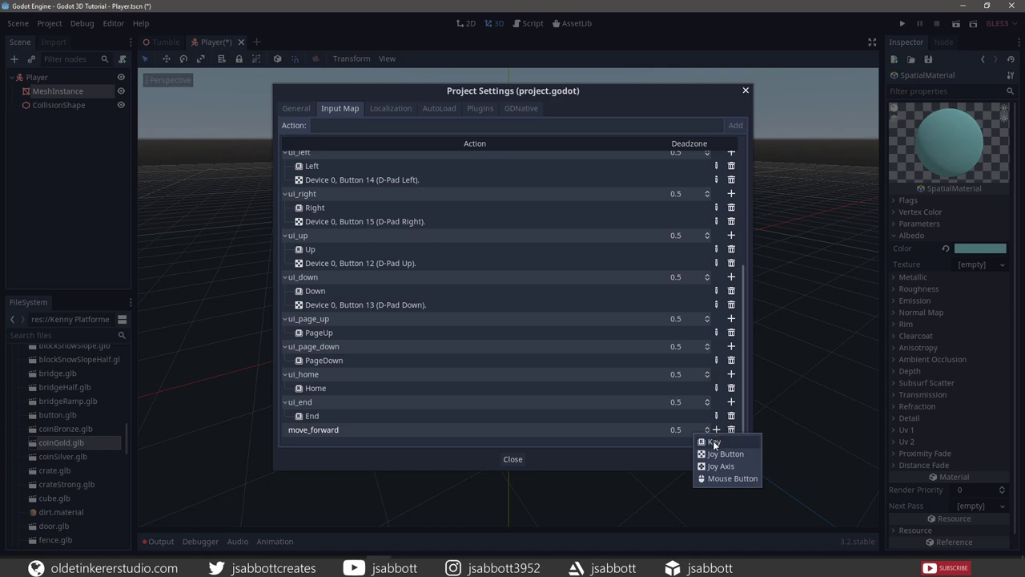
click(713, 442)
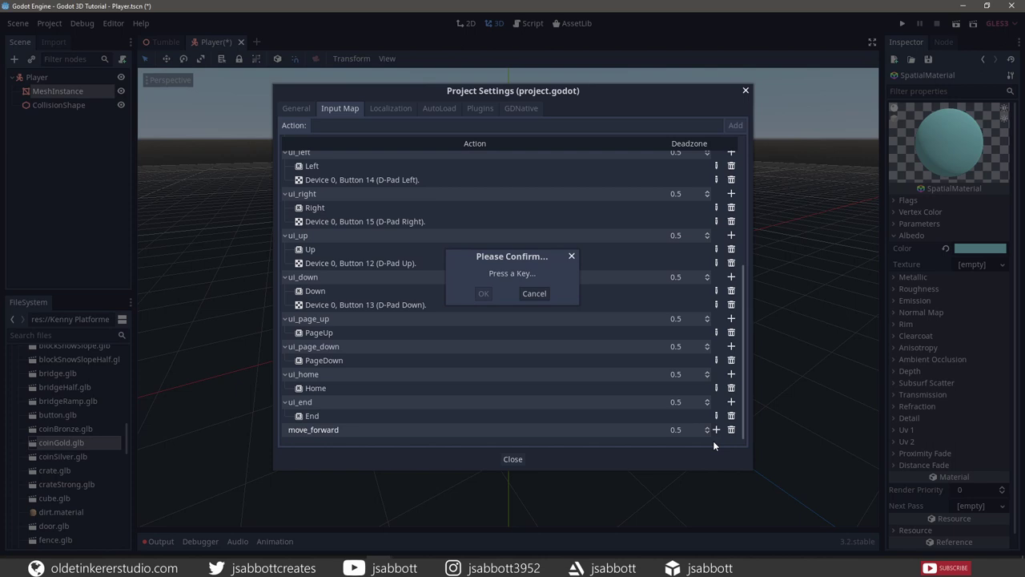
key(w)
click(483, 294)
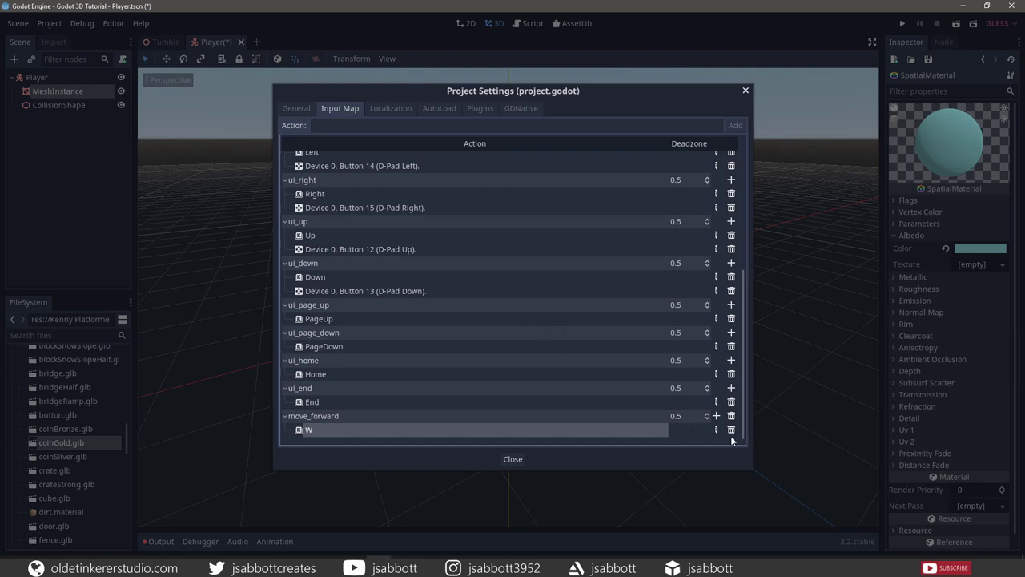
Step: Add the Up arrow key as a second move_forward binding
click(716, 416)
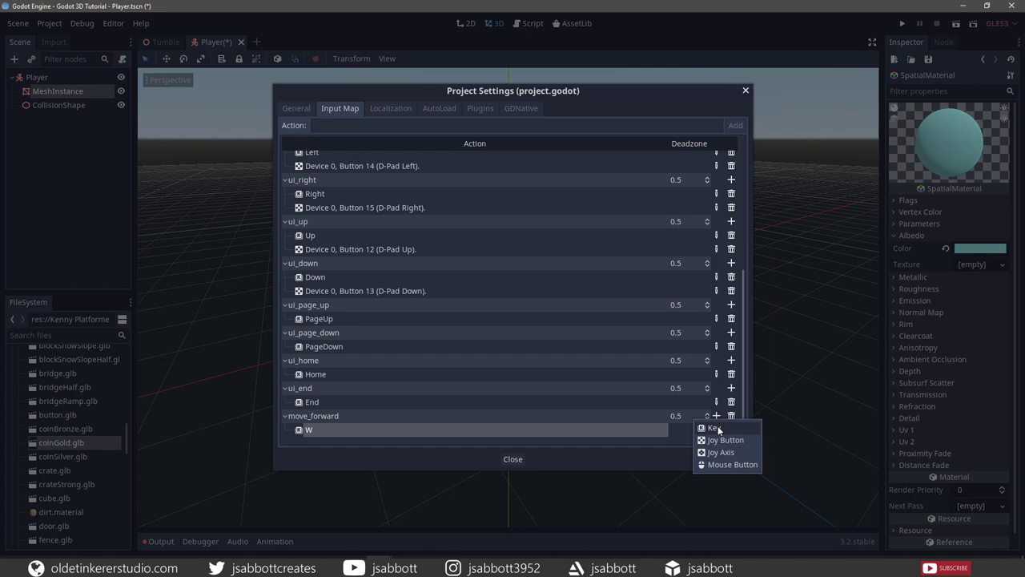
click(714, 428)
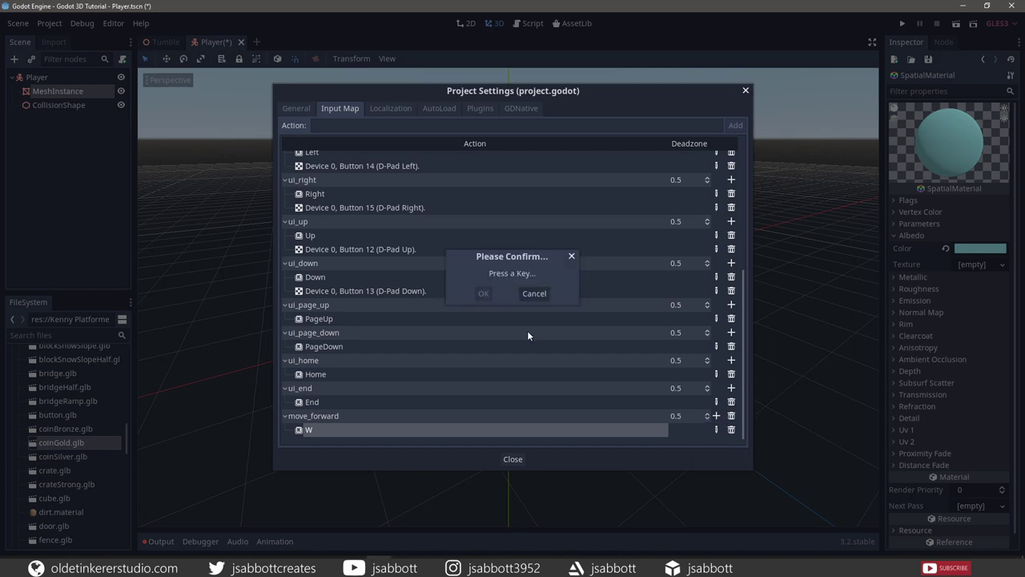
key(Up)
click(483, 294)
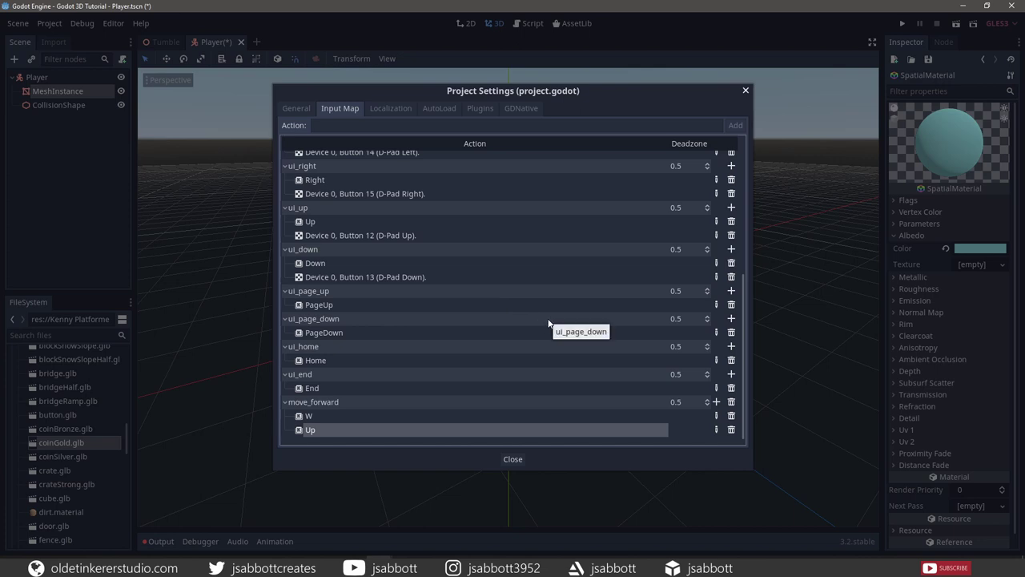
click(467, 125)
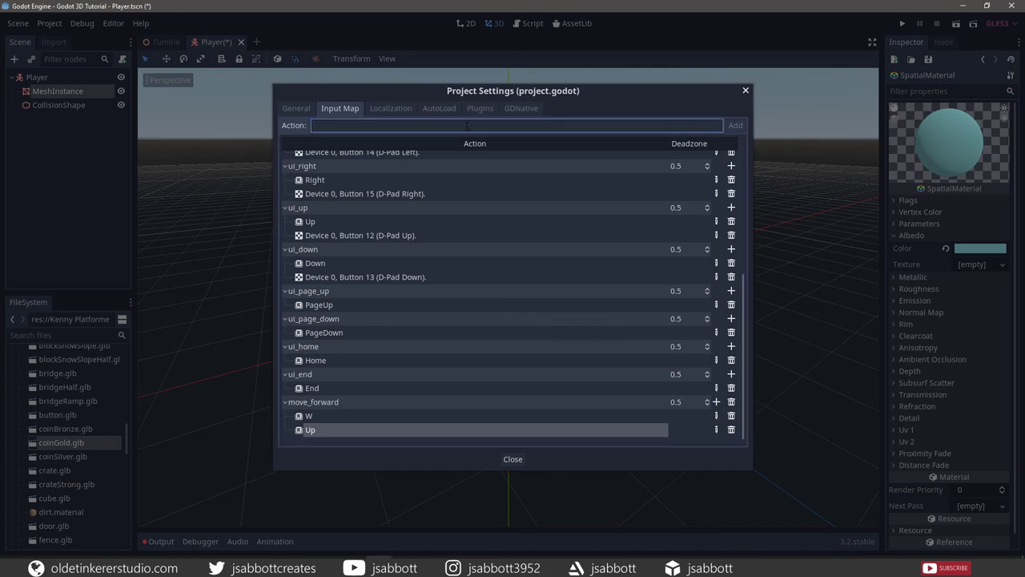
Step: Create a move_backward input action and bind the S key to it
text(move_backward)
click(731, 127)
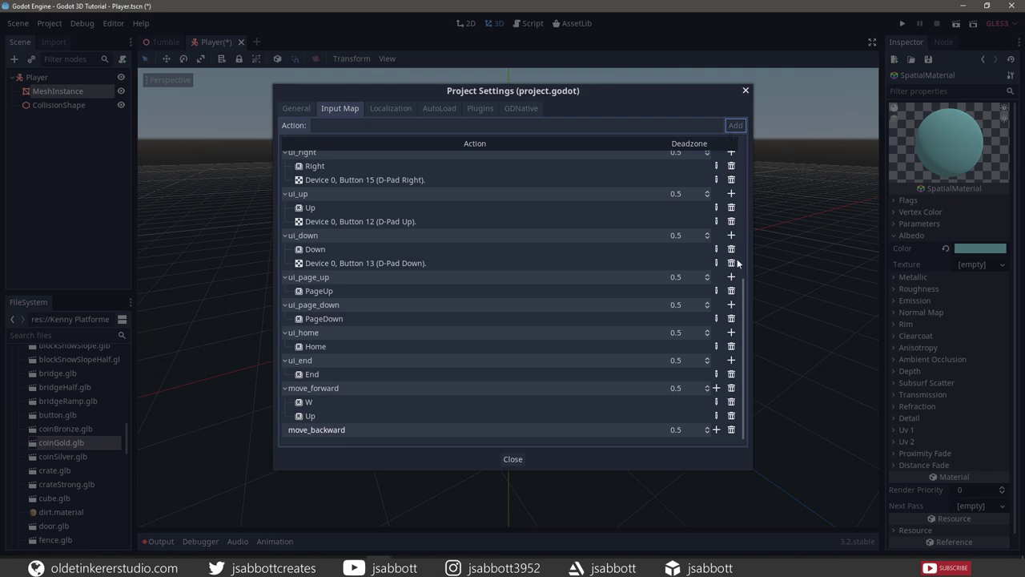
click(716, 430)
click(716, 442)
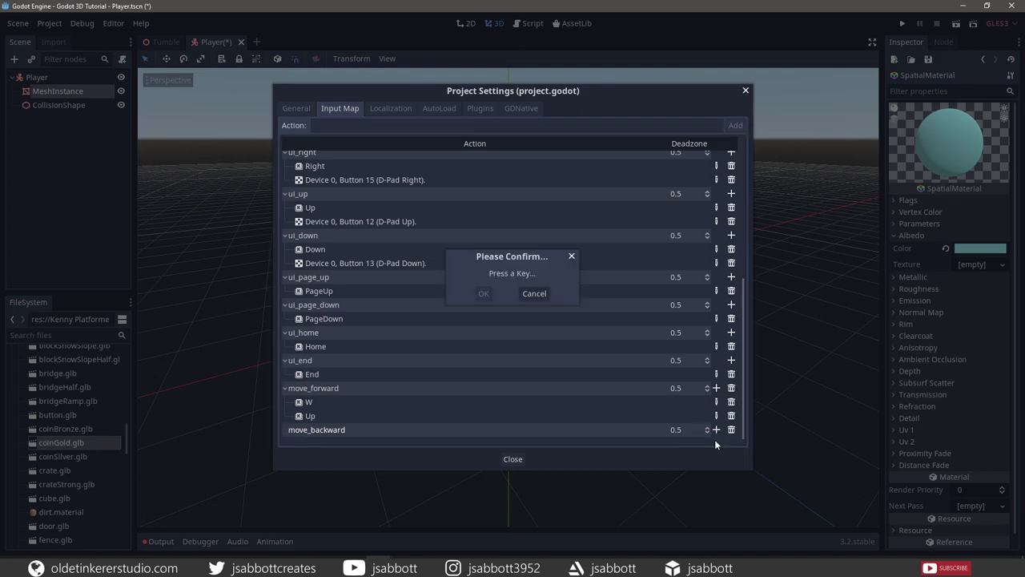
key(s)
click(484, 294)
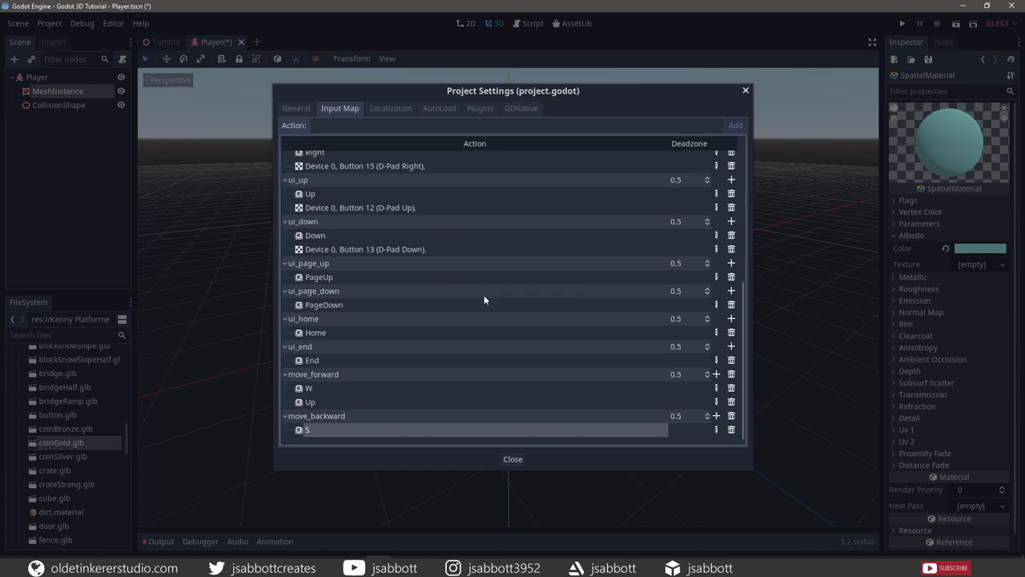
Step: Add Down as move_backward's second key, then enter the next action name move_right
click(717, 416)
click(718, 430)
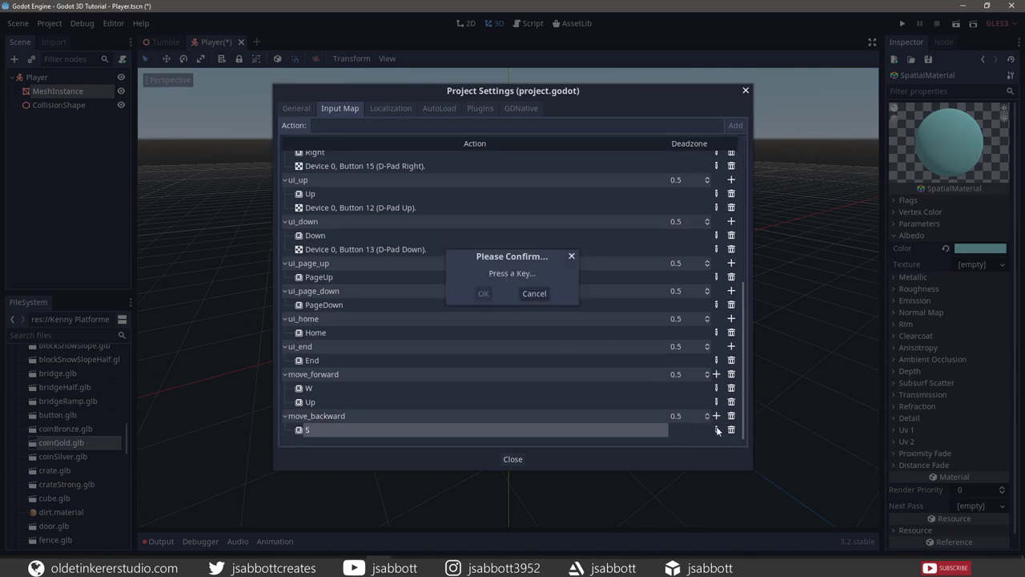
key(Down)
click(484, 294)
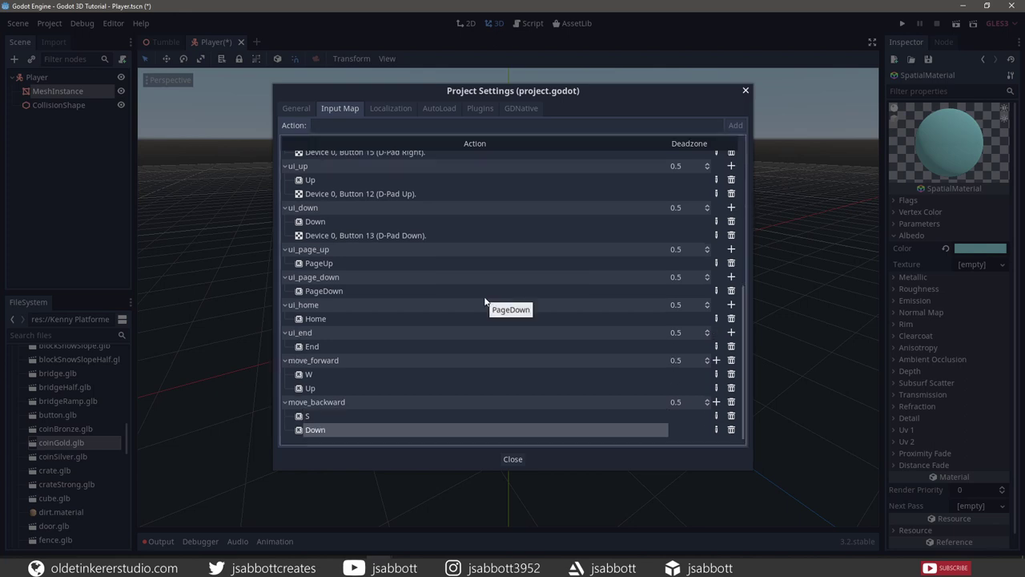
click(451, 125)
text(move_right)
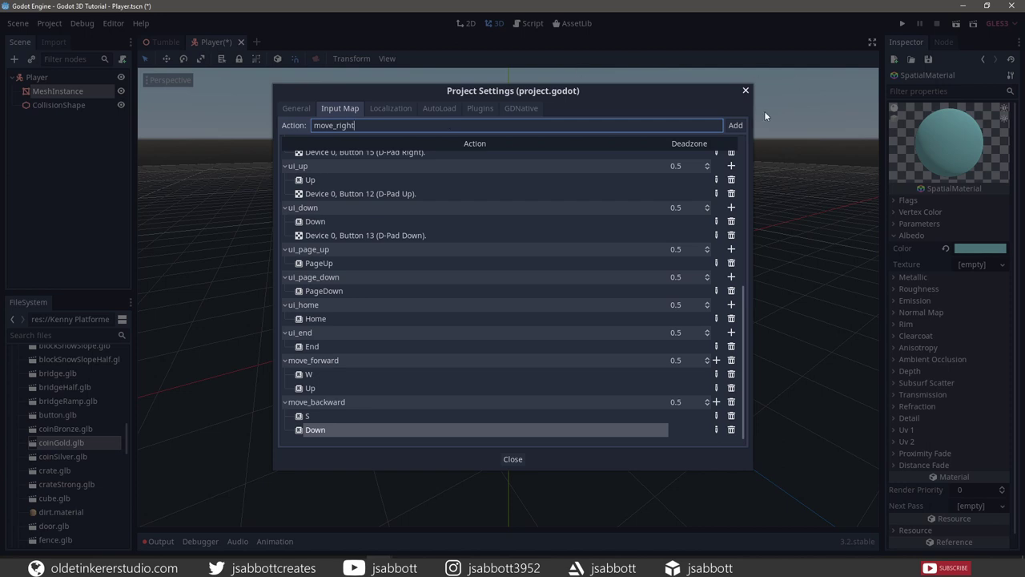
Step: Add the move_right action and bind the D key to it
click(735, 126)
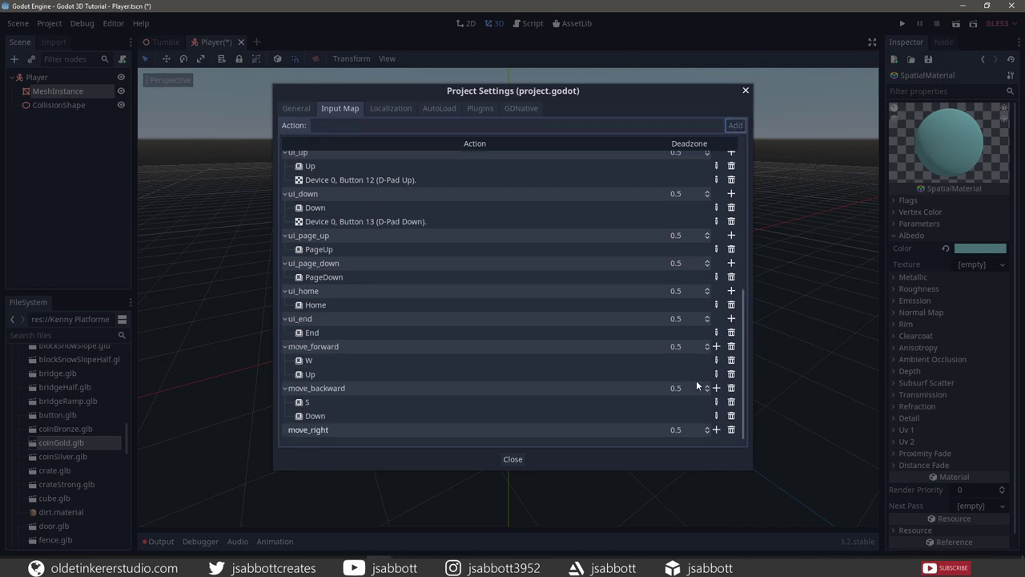
click(717, 430)
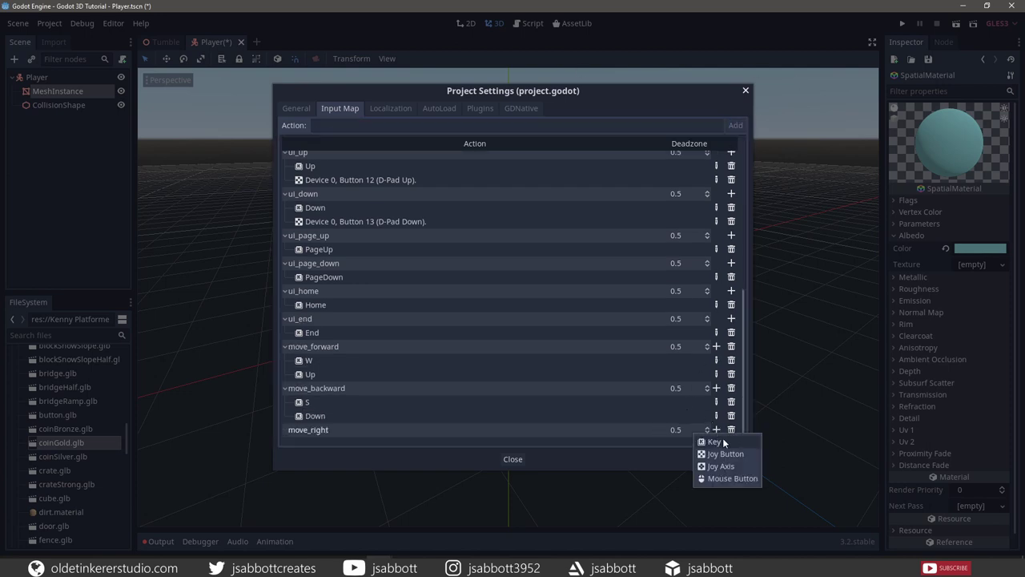
click(722, 440)
key(d)
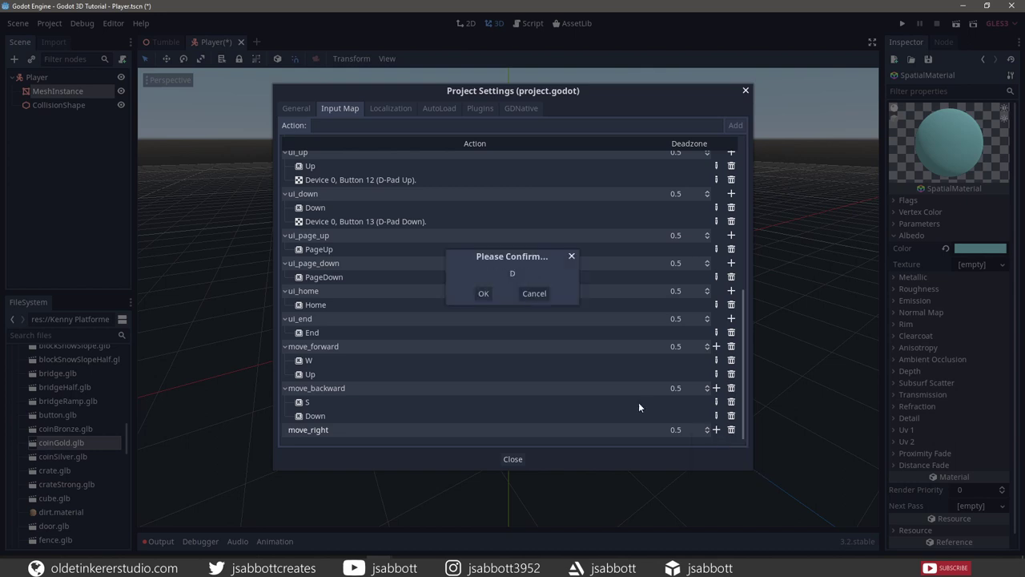
click(483, 294)
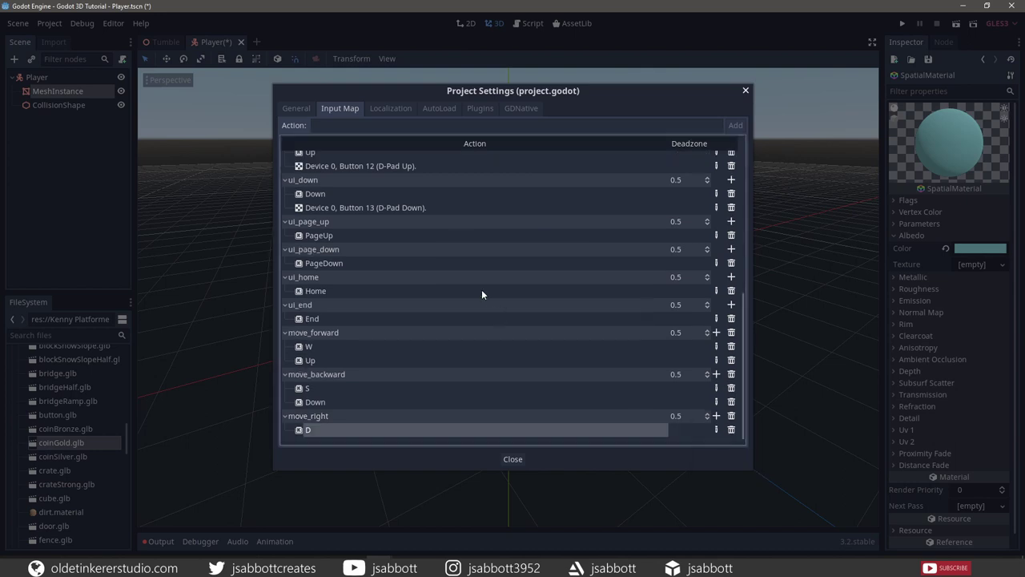
Step: Bind Right as move_right's second key and enter the next action name move_left
click(715, 415)
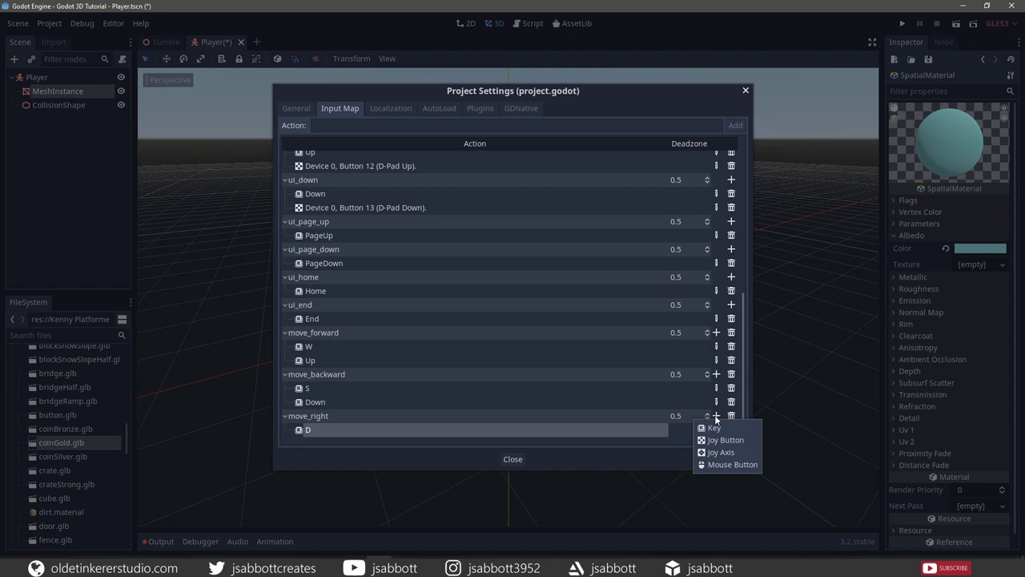
click(714, 429)
key(Right)
click(481, 294)
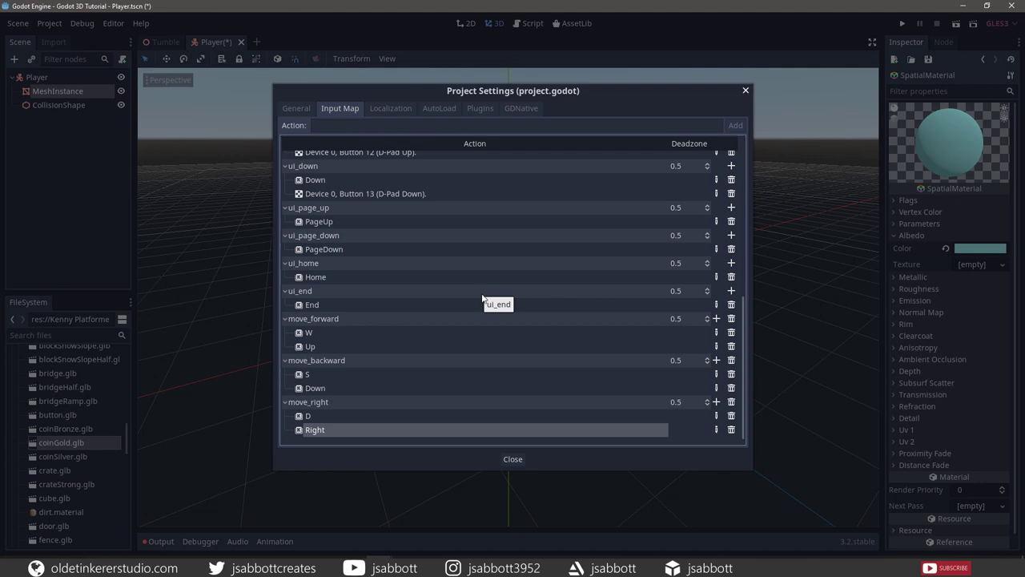
click(445, 125)
text(move_)
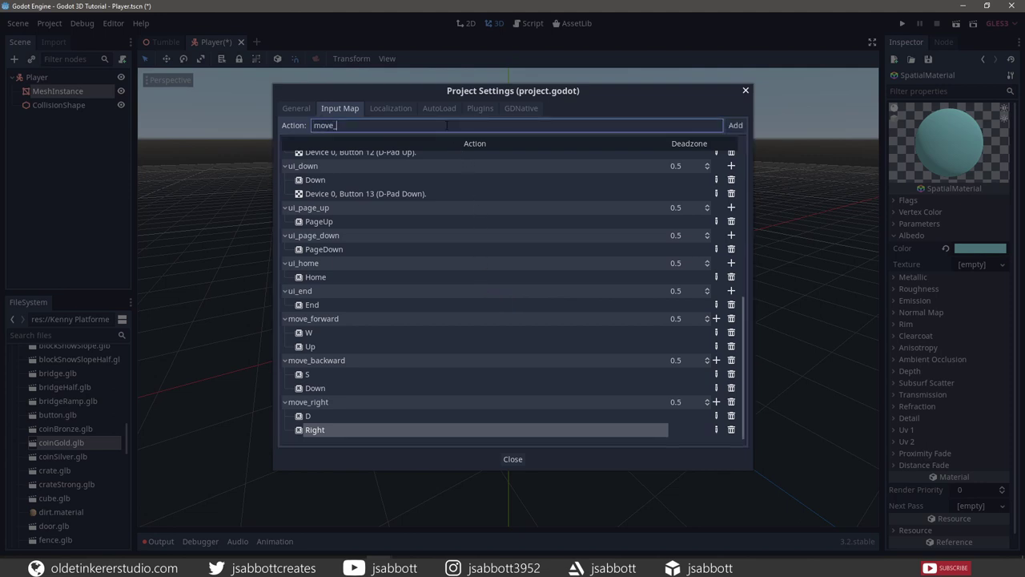
text(left)
Step: Add the move_left action bound to the A and Left keys
click(736, 126)
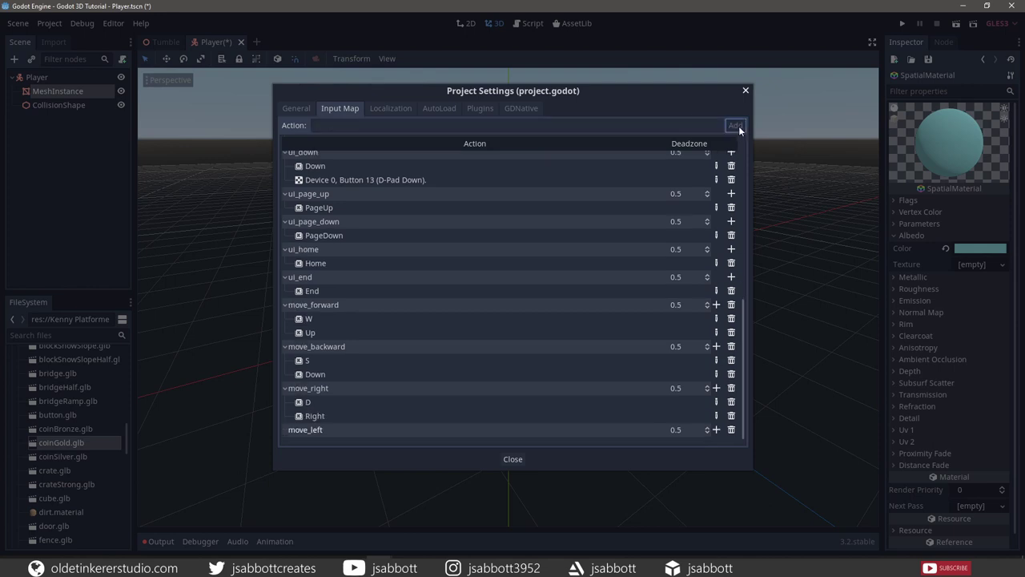
click(715, 429)
click(713, 440)
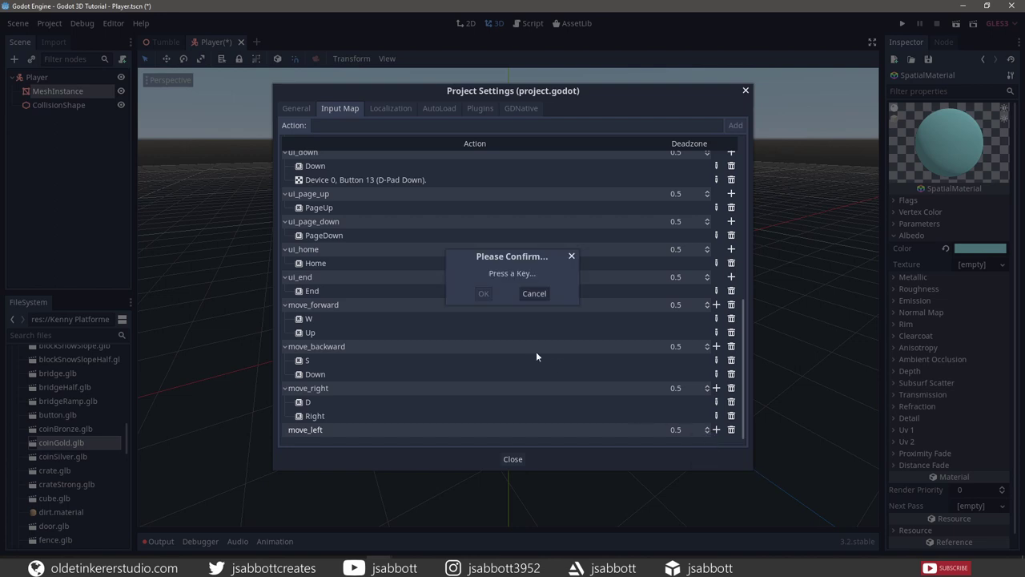
key(a)
click(484, 294)
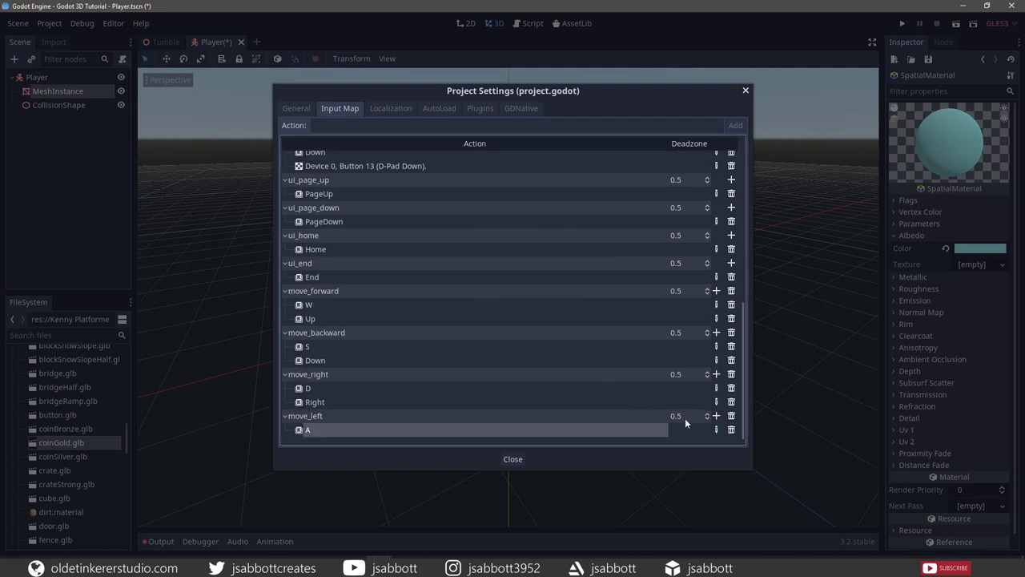
click(716, 415)
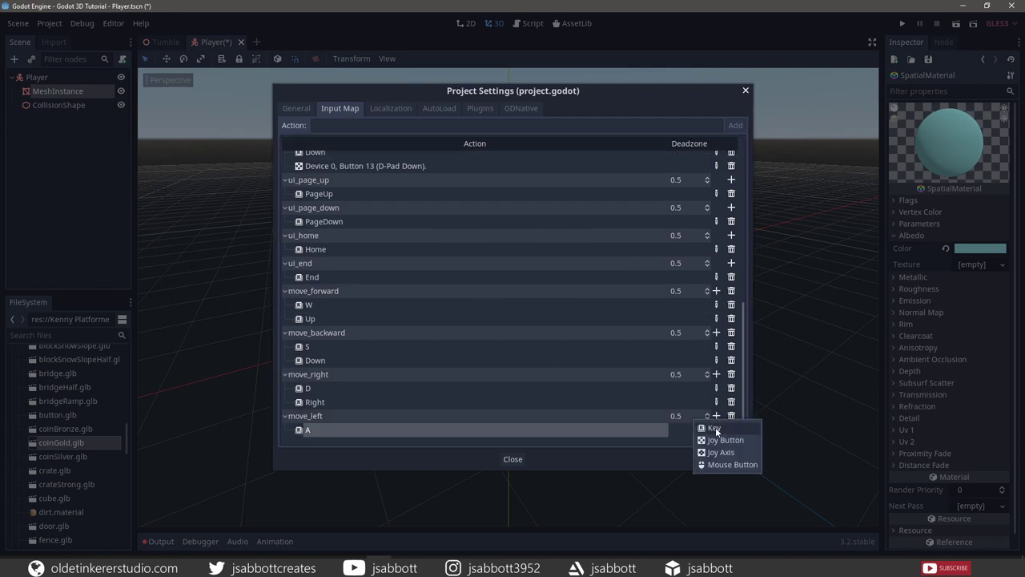
click(715, 426)
key(Left)
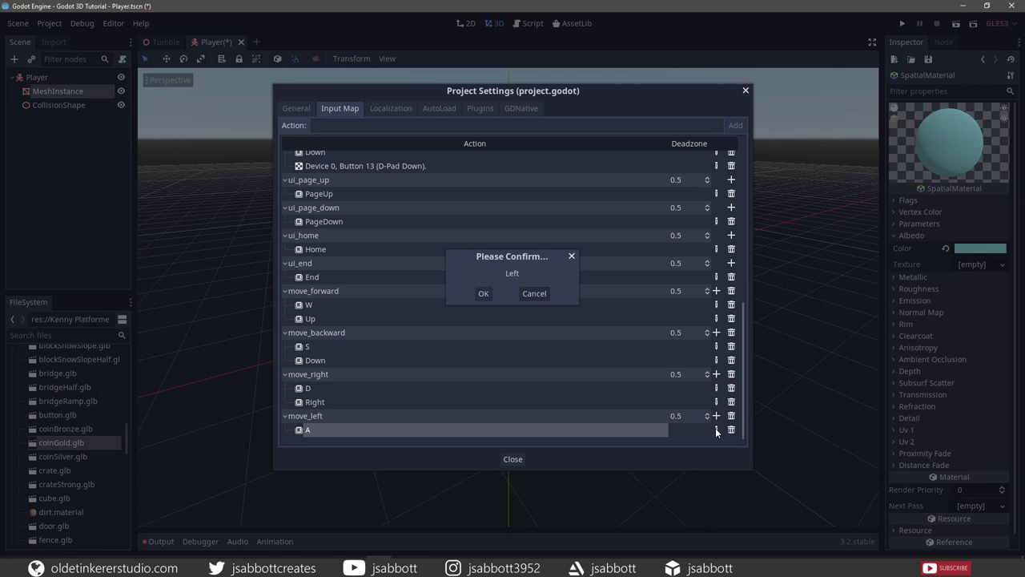
click(484, 294)
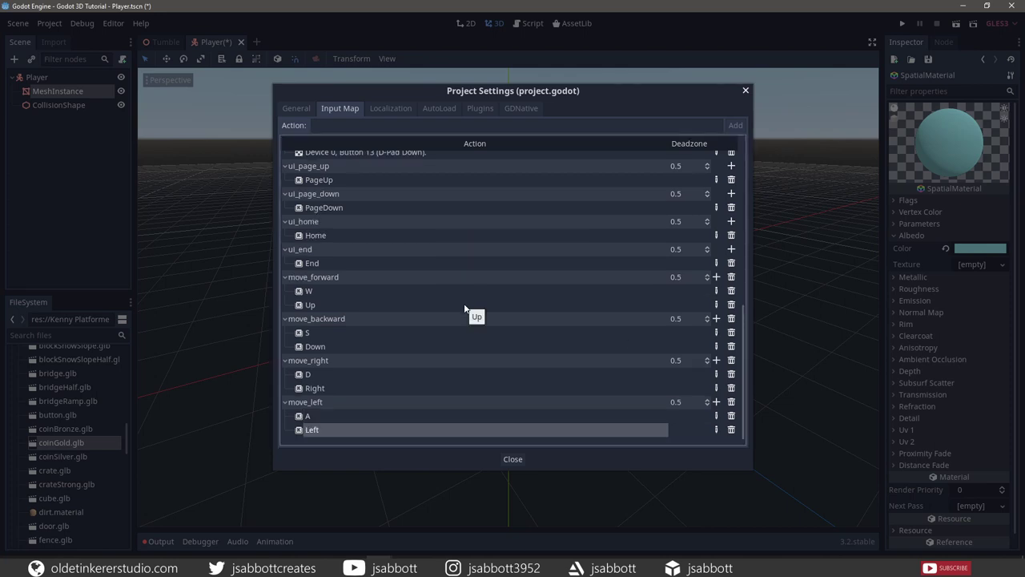
Step: Create a jump input action bound to the Space key
click(481, 126)
text(jump)
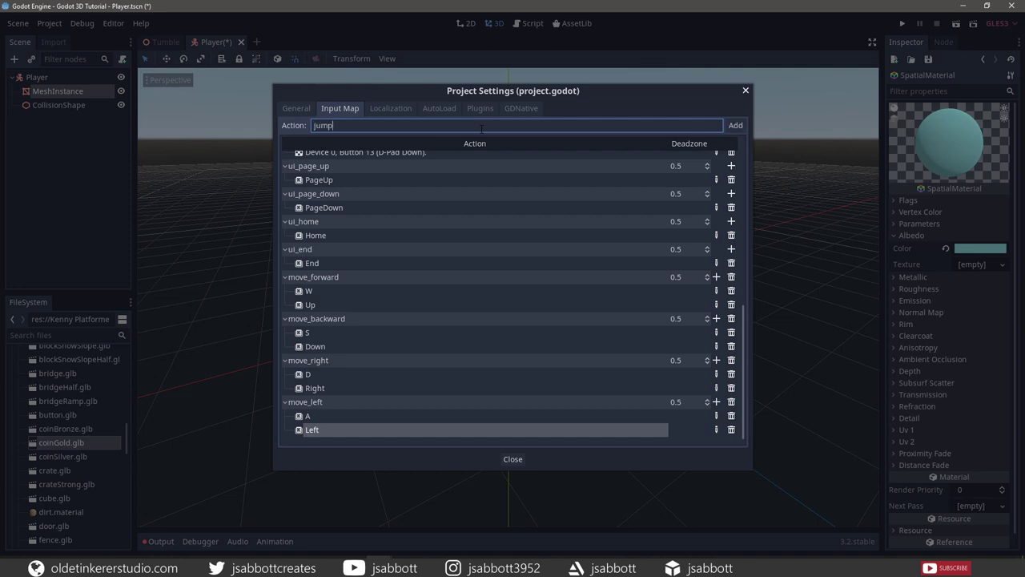
click(735, 126)
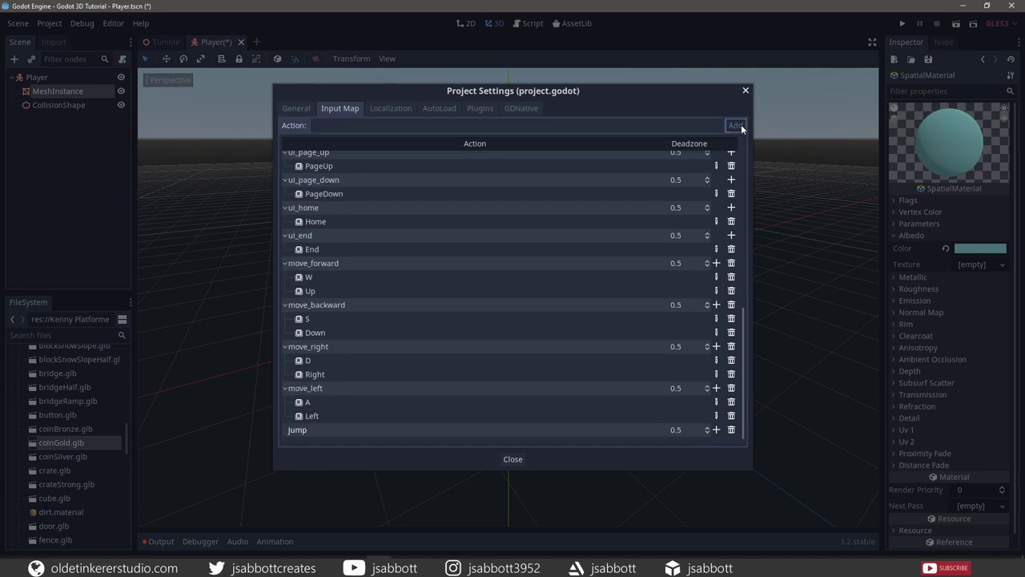
click(717, 430)
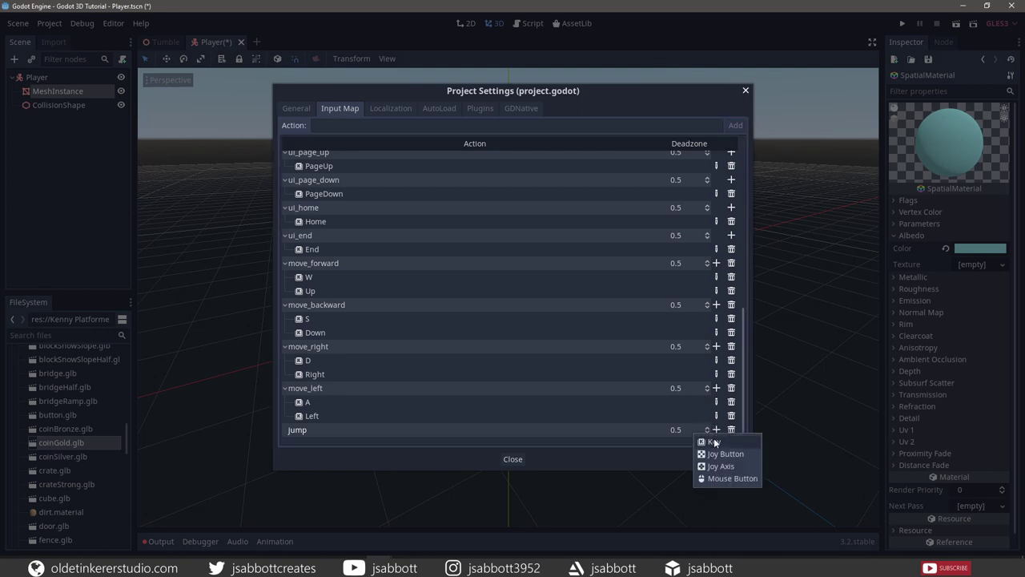
click(714, 442)
key(space)
click(483, 294)
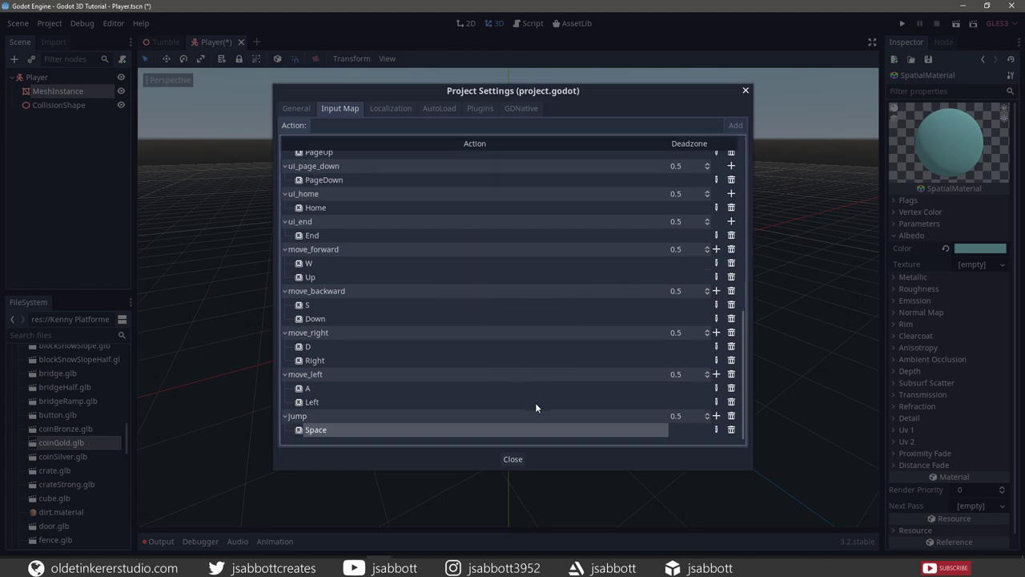
Step: Close Project Settings and attach a new res://Player.gd script extending KinematicBody to Player
click(512, 459)
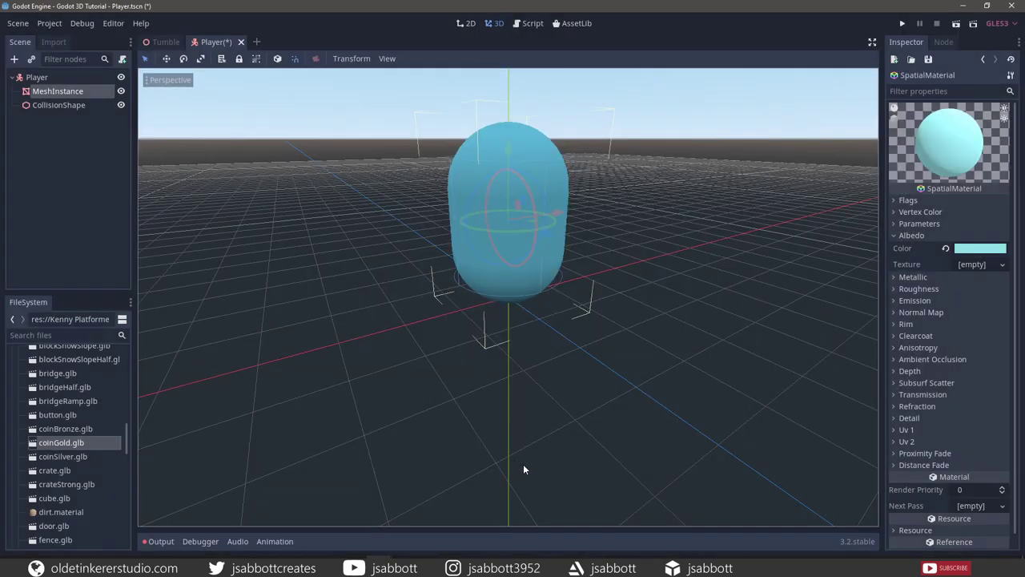
click(36, 78)
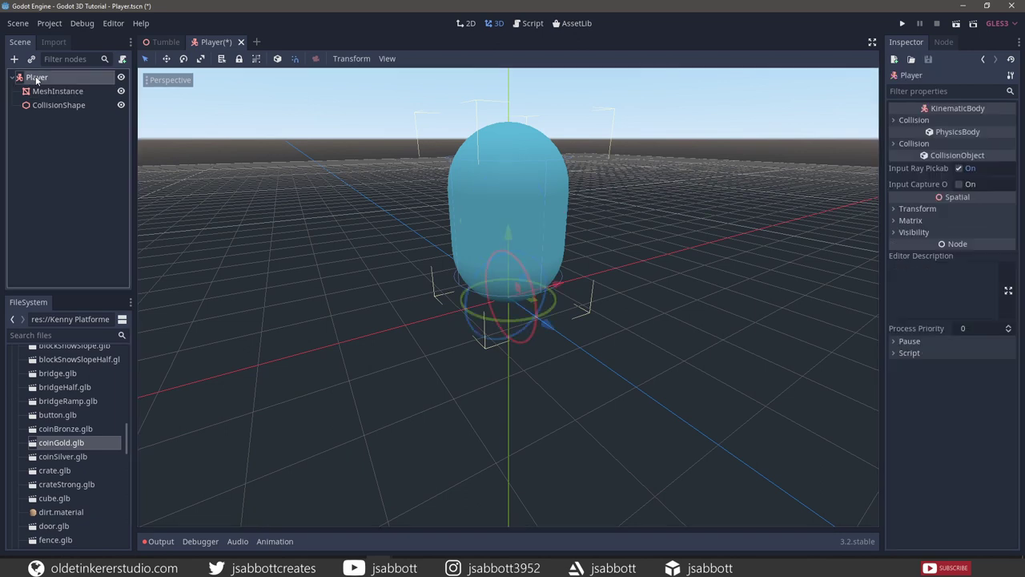
click(121, 61)
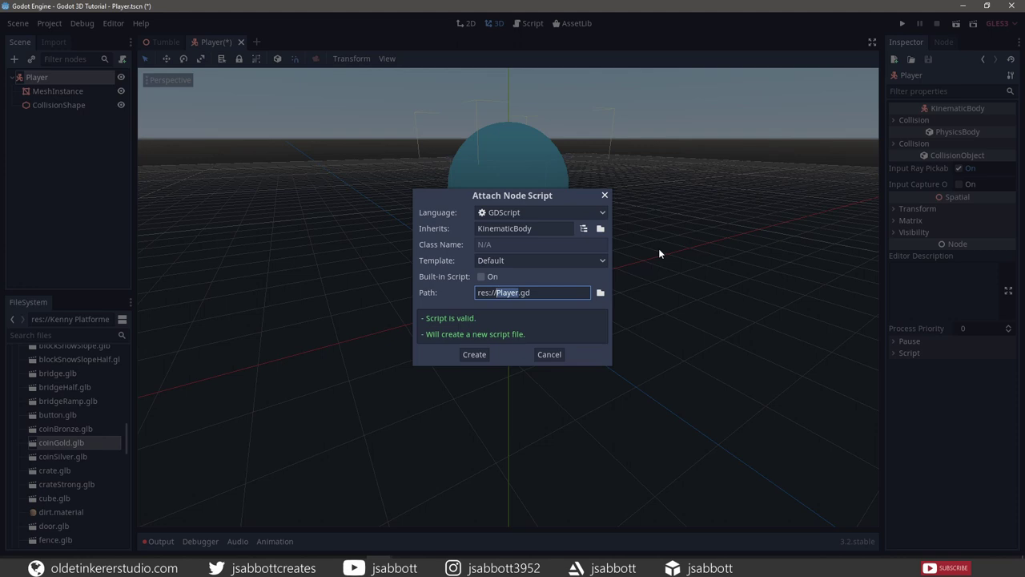
click(476, 354)
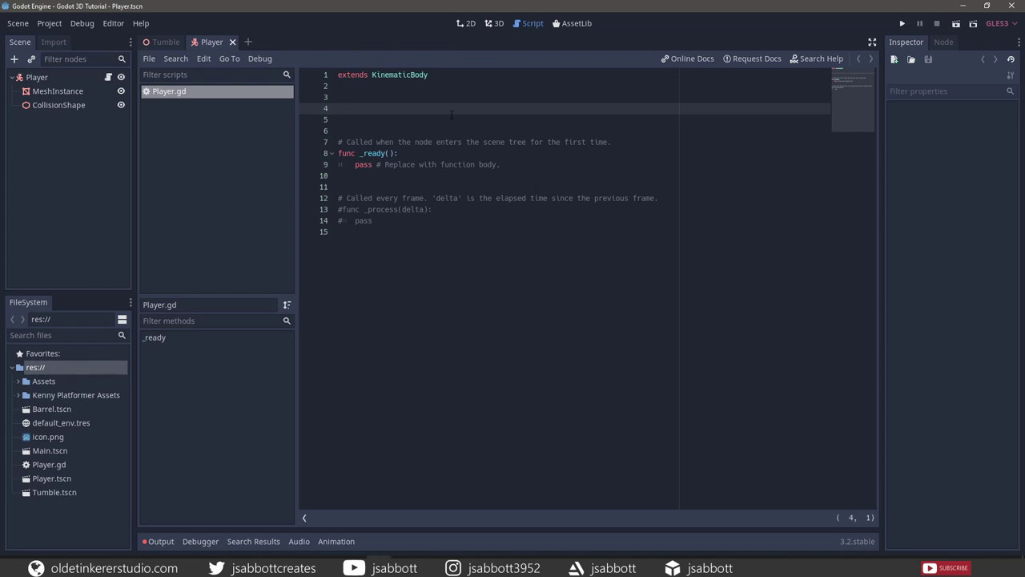
Step: Write var speed = 150 and var direction = Vector3() at the top of Player.gd
text(var speed = 150)
key(Return)
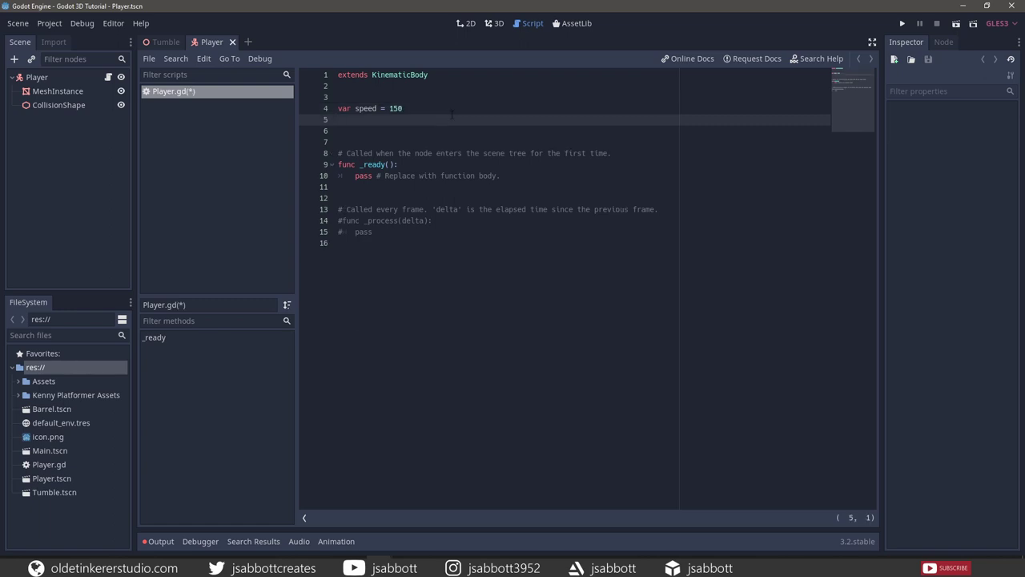
text(var direction = Vector3())
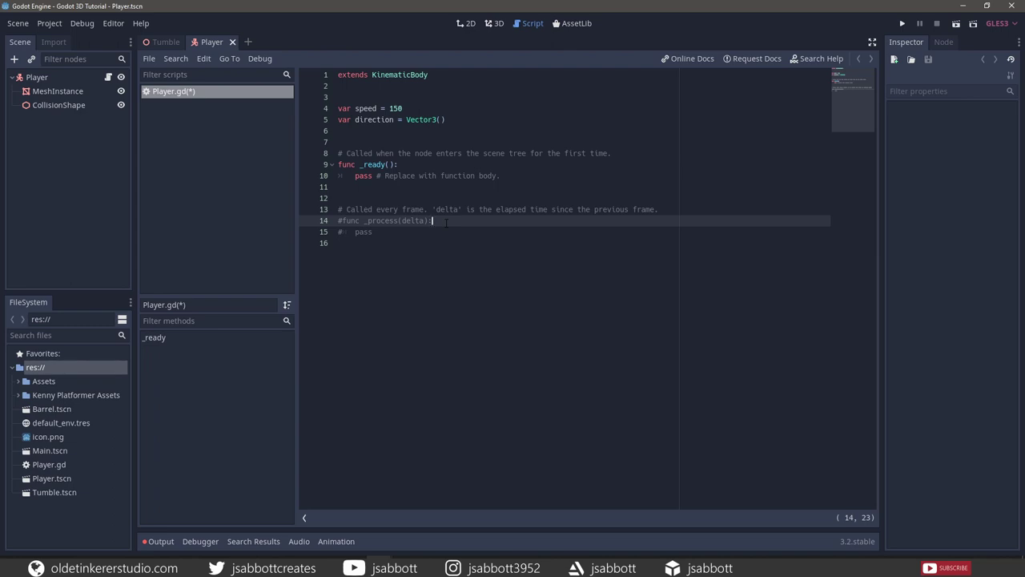
click(379, 245)
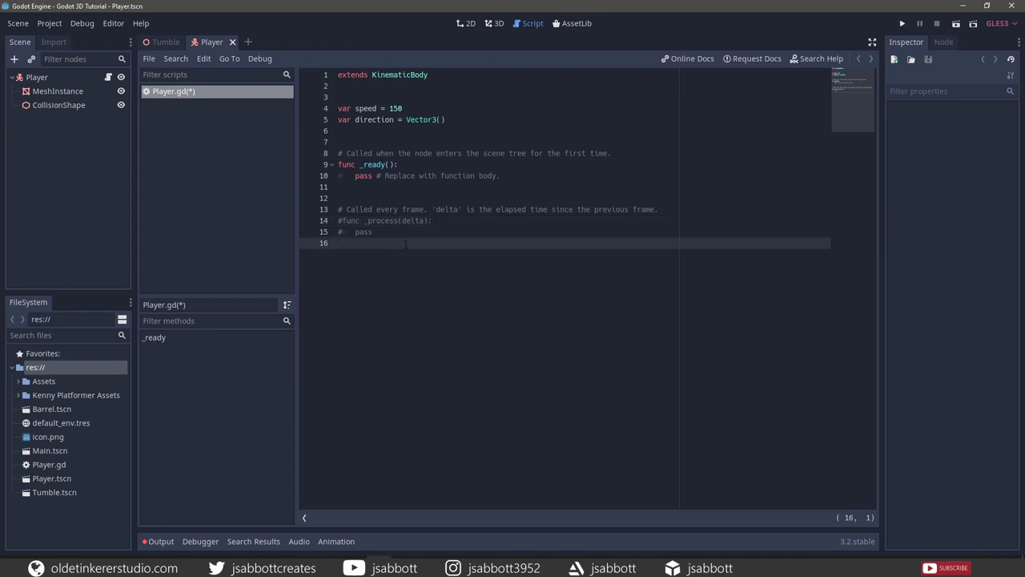
Step: Add func _physics_process(delta): that resets direction to Vector3(0,0,0)
key(Return)
text(func)
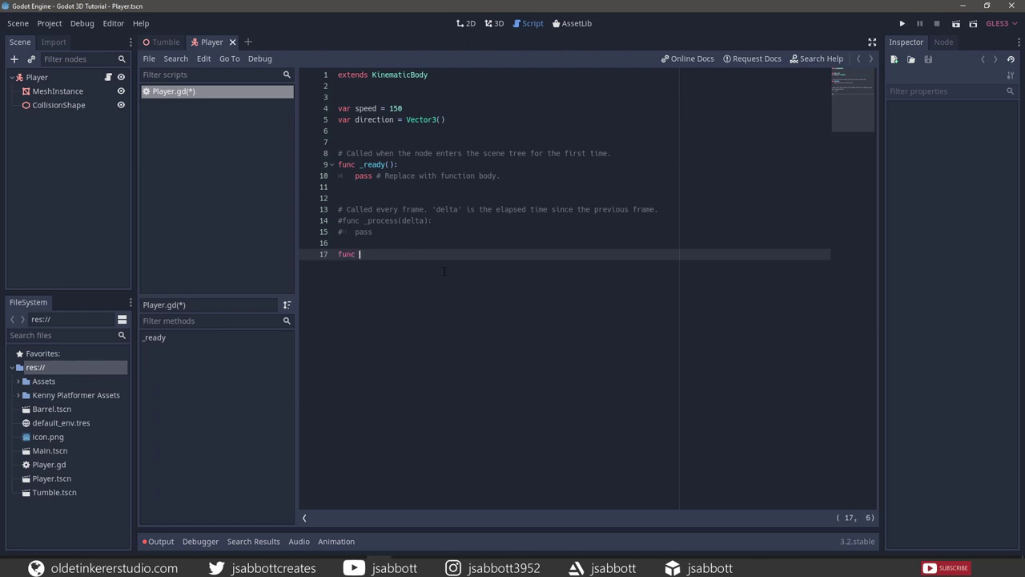
text( _phys)
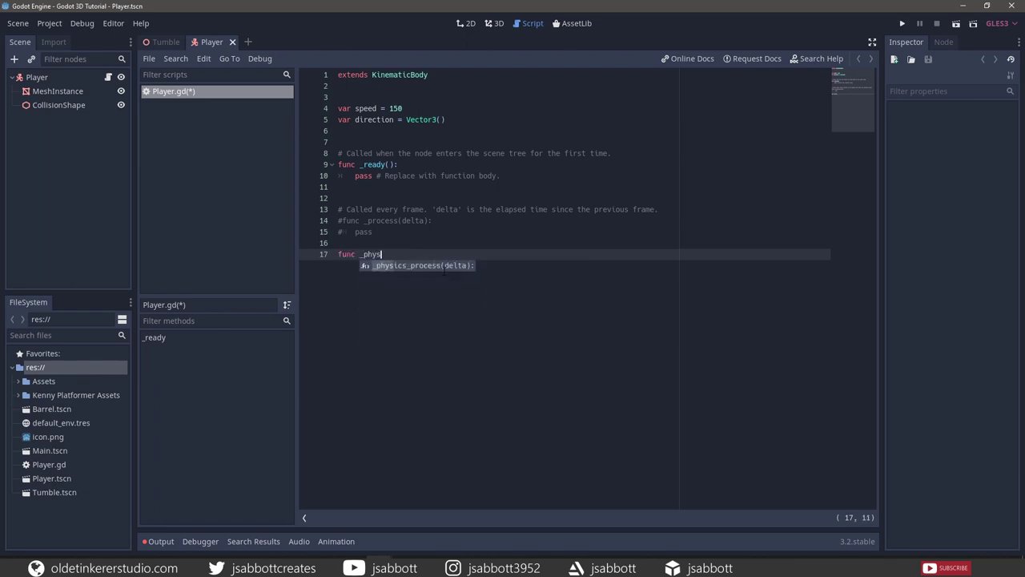
text(ics_process(delta)
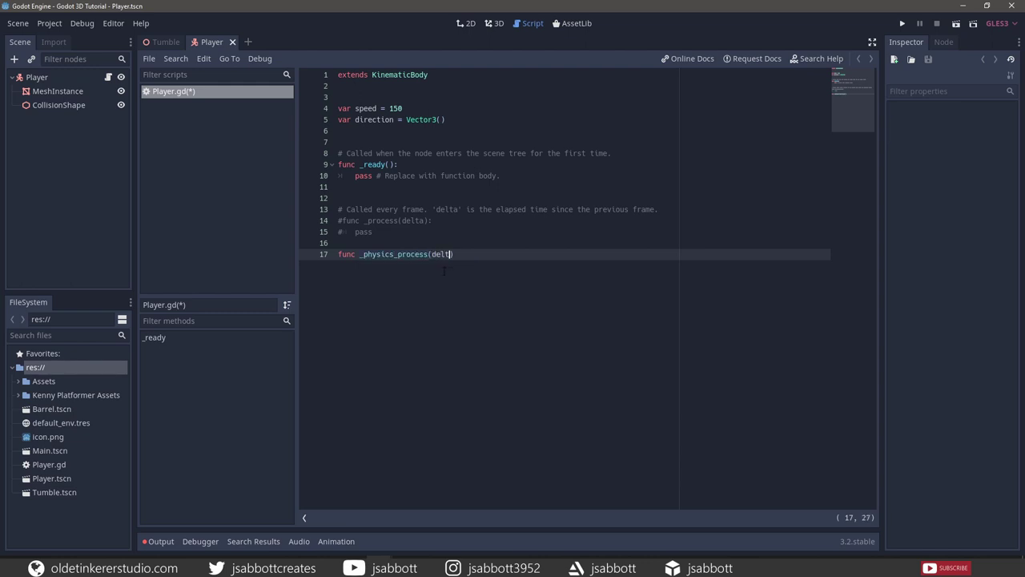
text():)
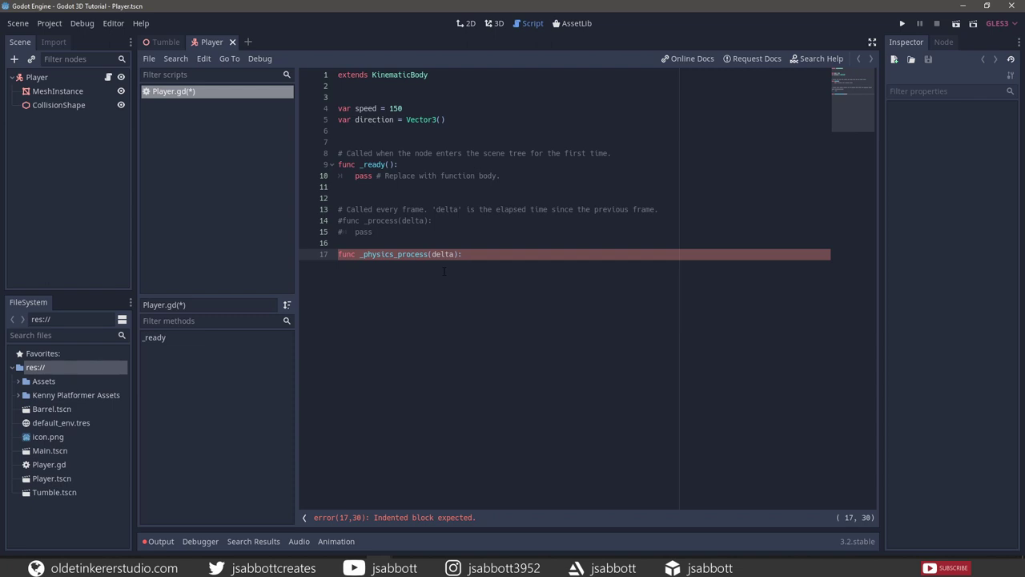
key(Return)
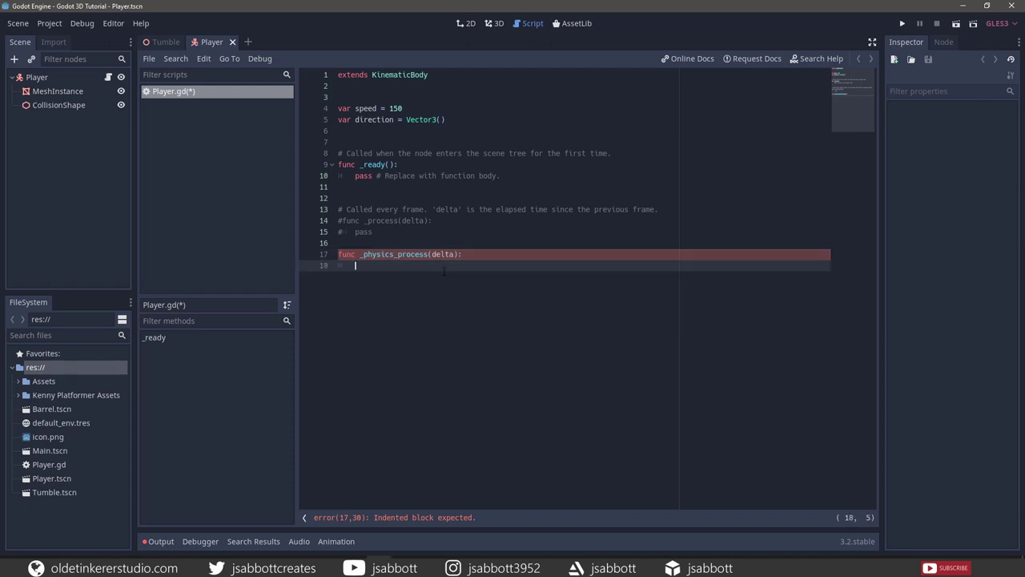
text(d)
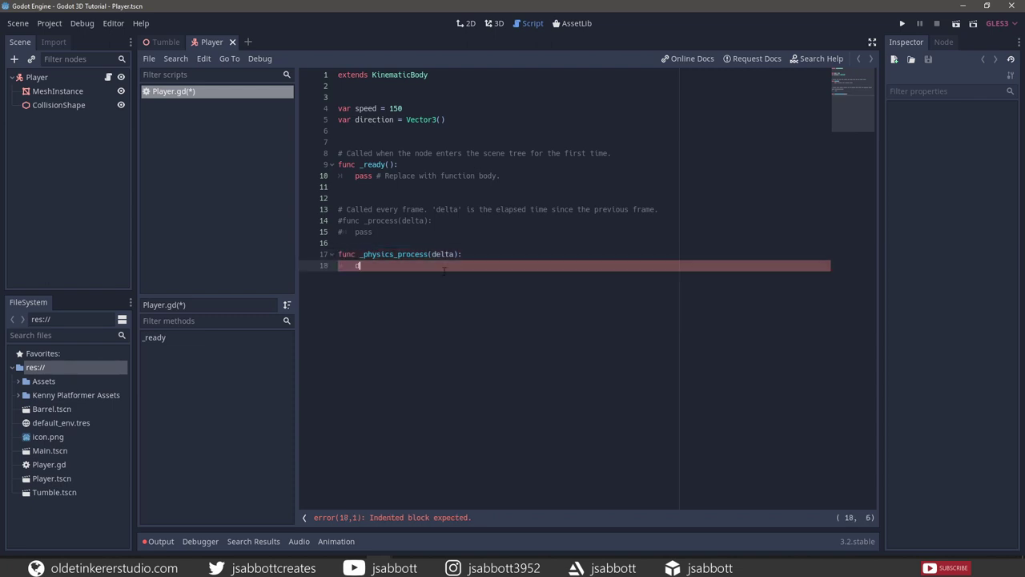
text(irection = Vector3()
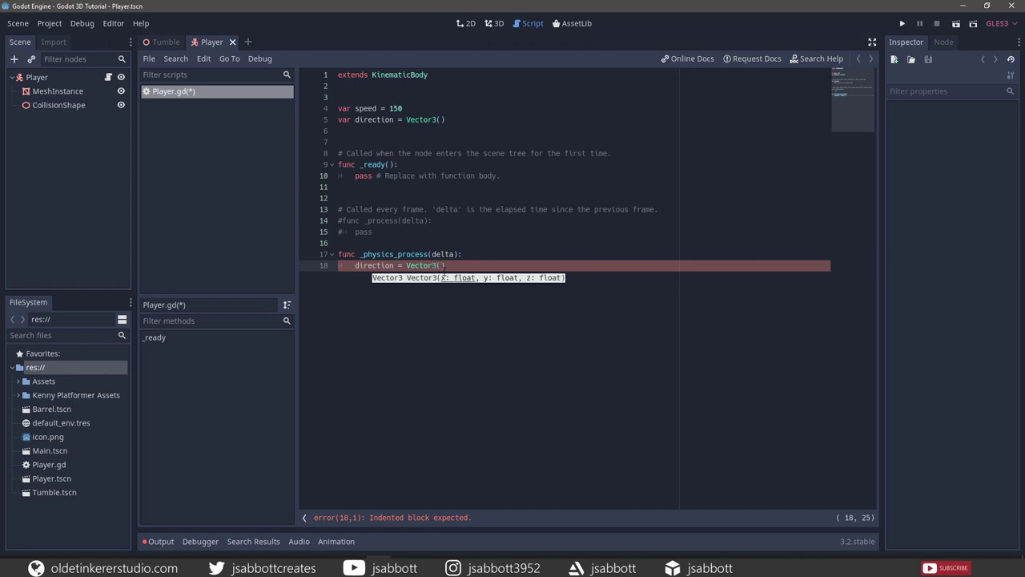
text(0,0)
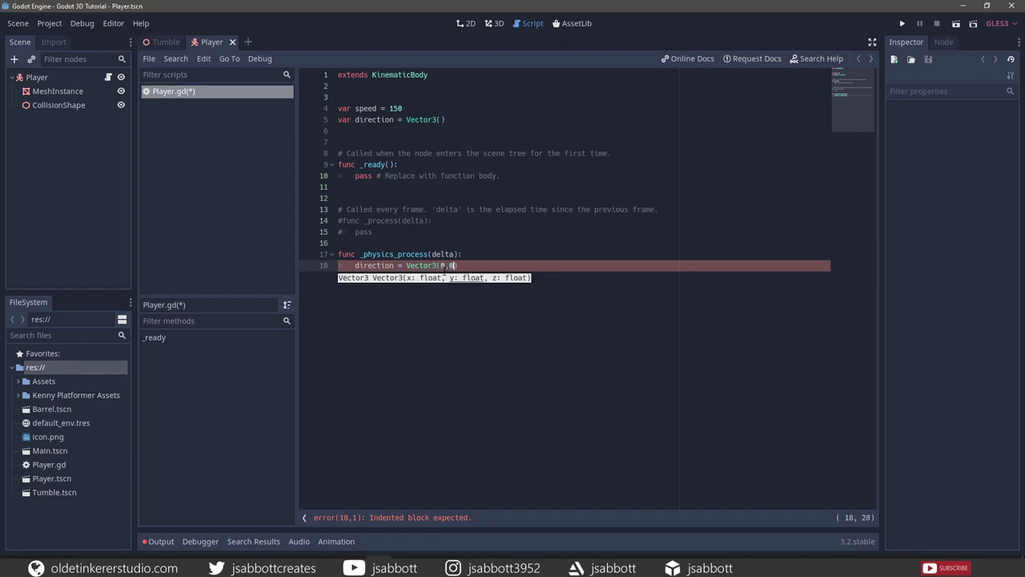
text(,0)
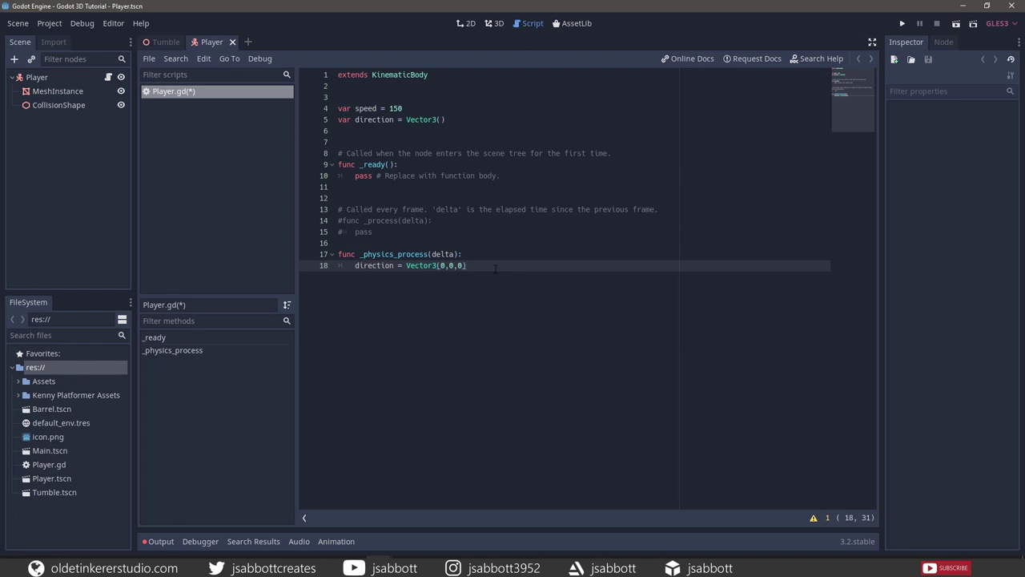
key(Return)
Step: Add an if Input.is_action_pressed("move_left"): check whose body does direction.x -= 1
text(if )
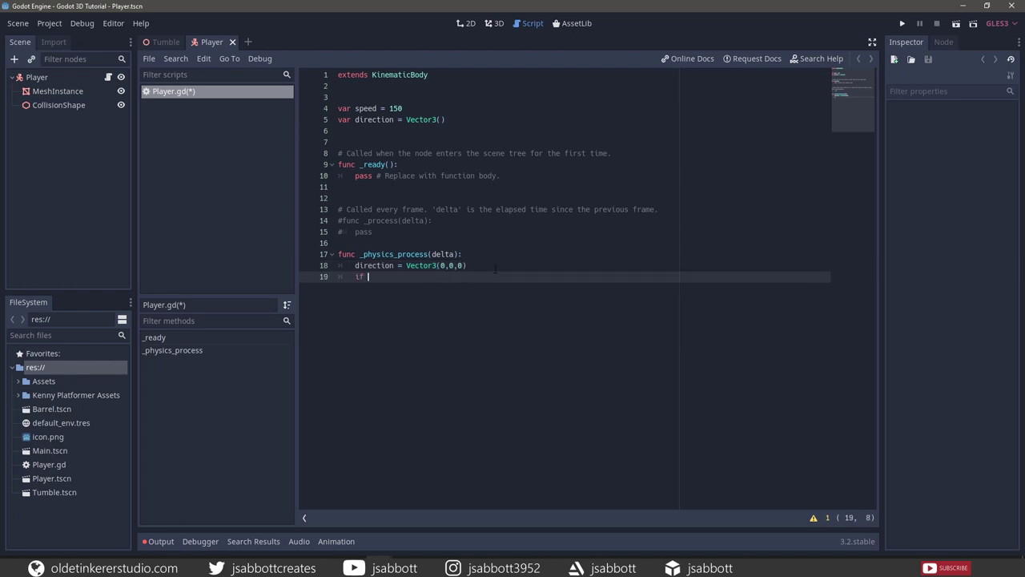
text(Input)
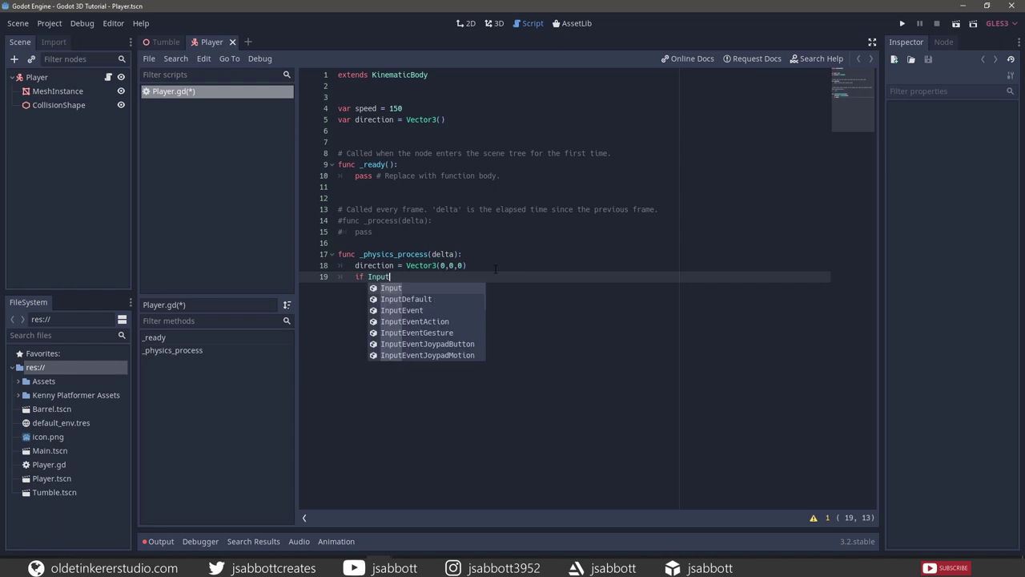
text(.is)
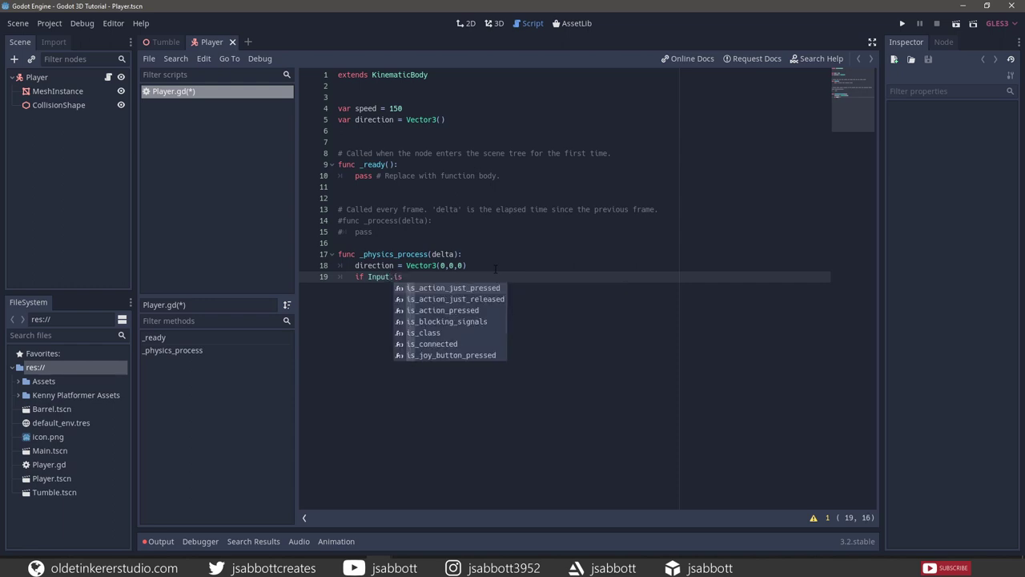
click(464, 310)
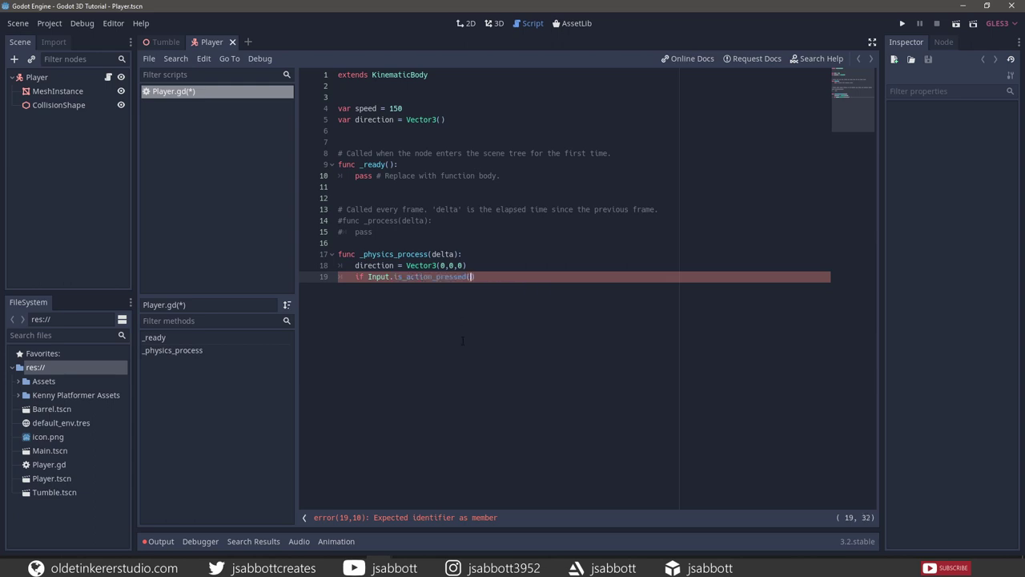
text("move)
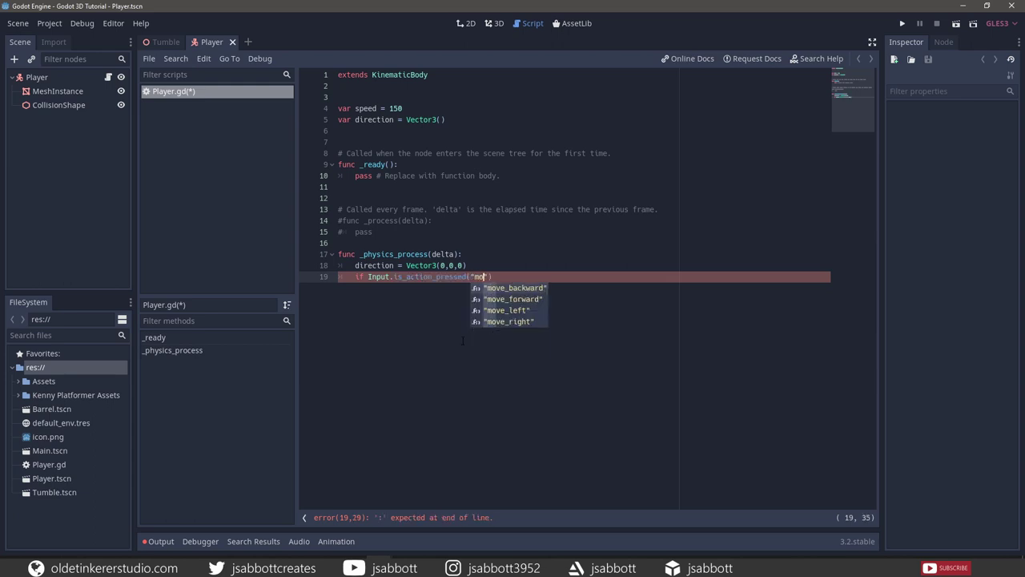
text(_left)
key(Return)
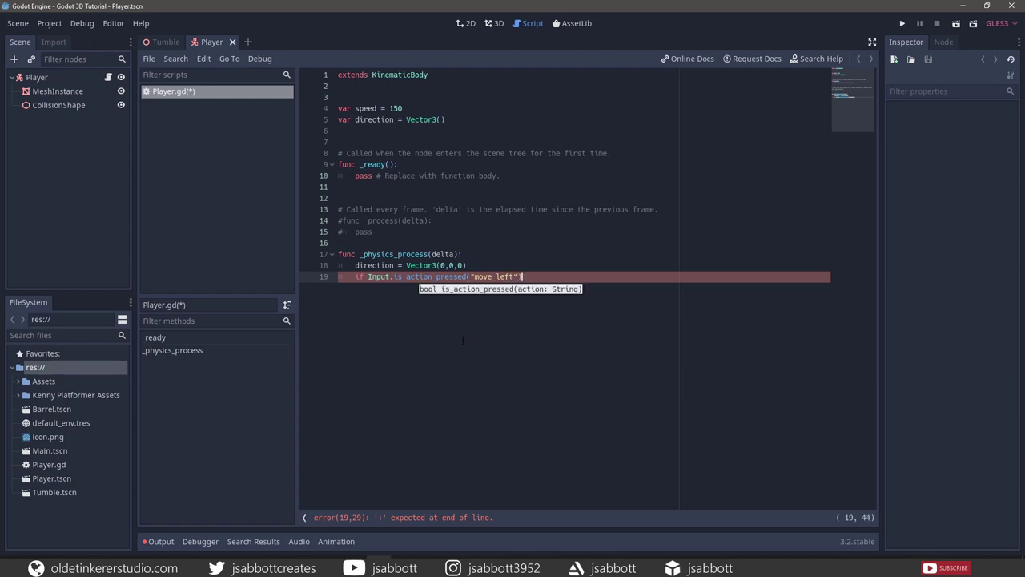
text(:)
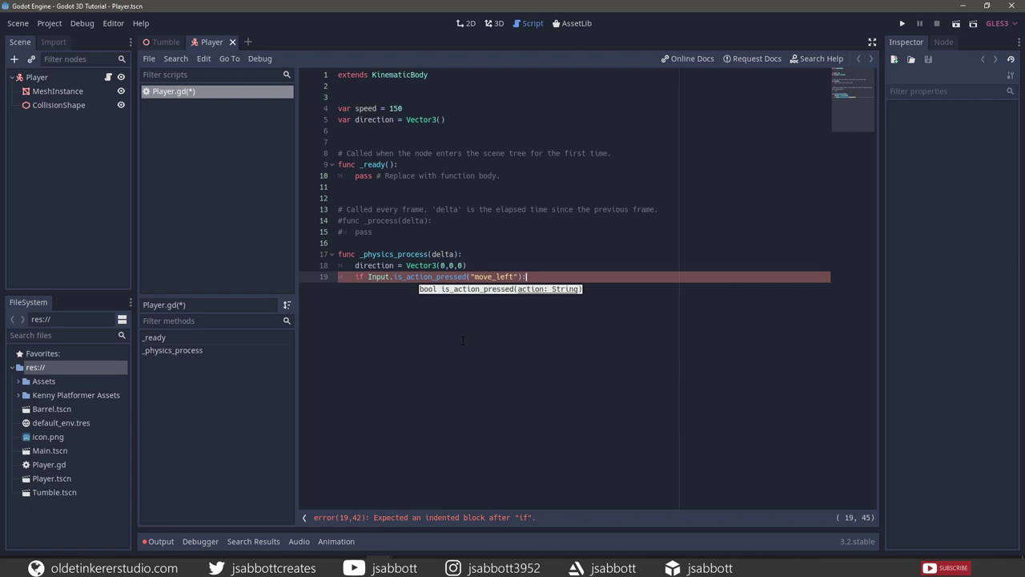
key(Return)
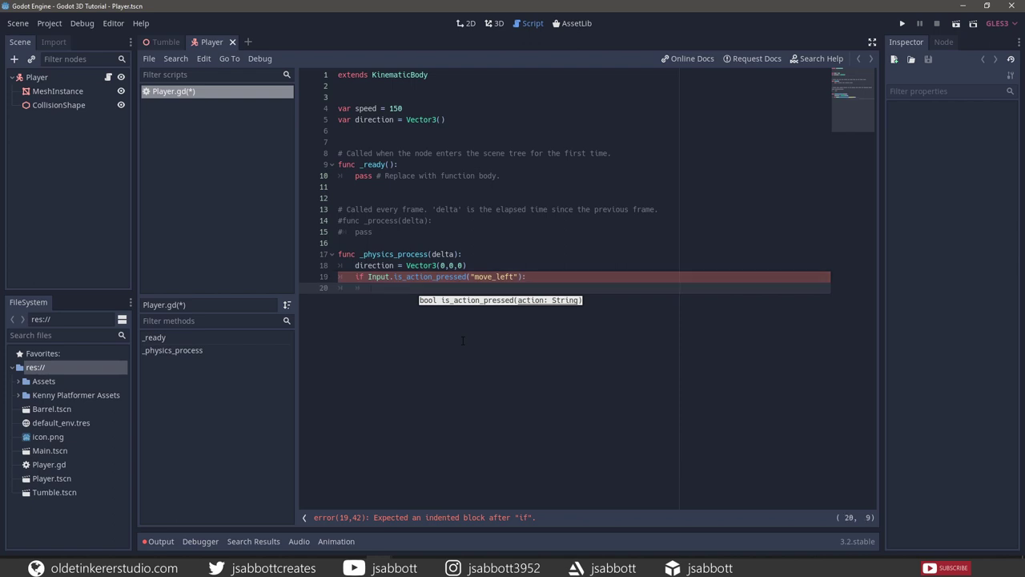
text(dire)
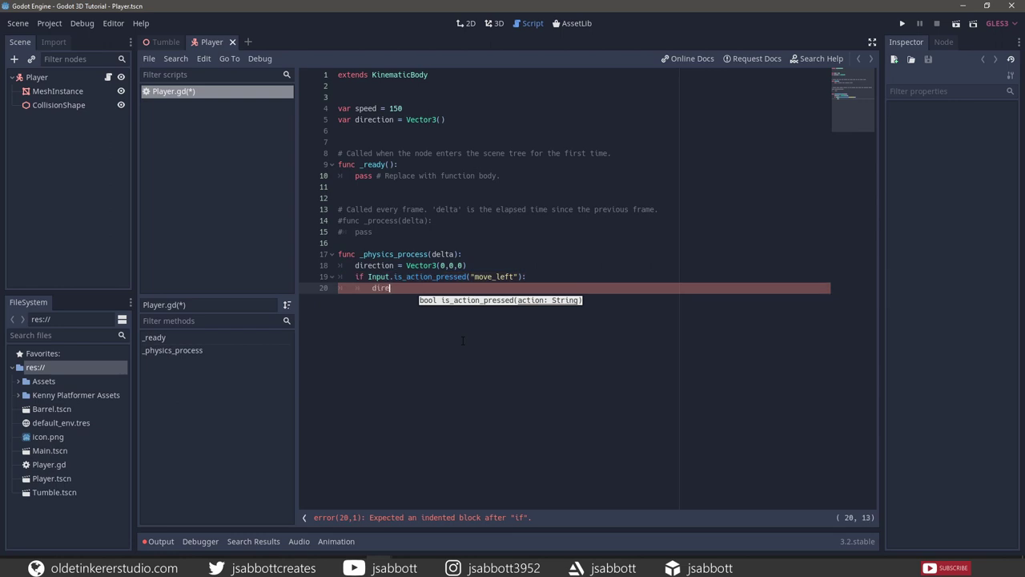
text(ction.x)
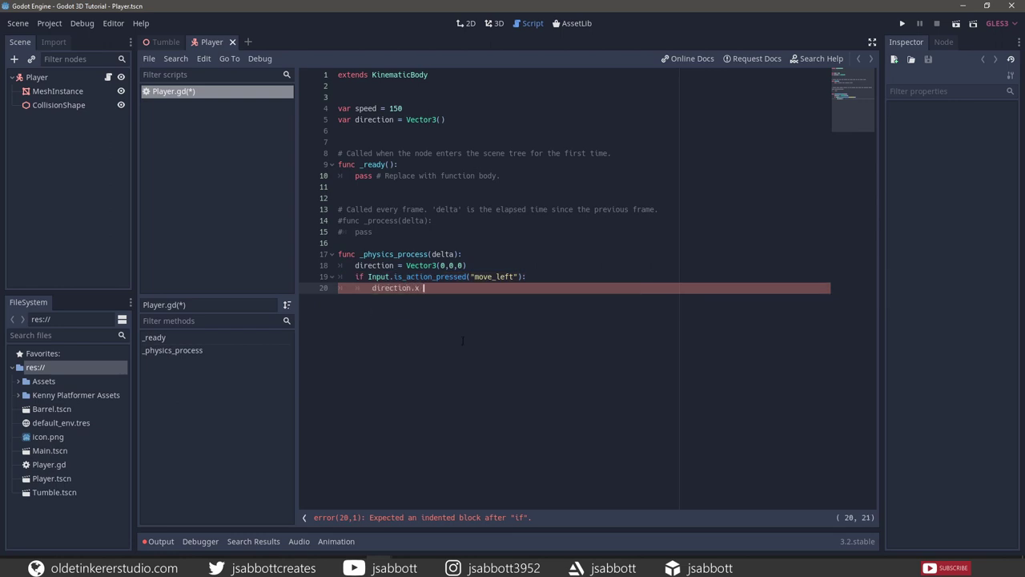
text( -)
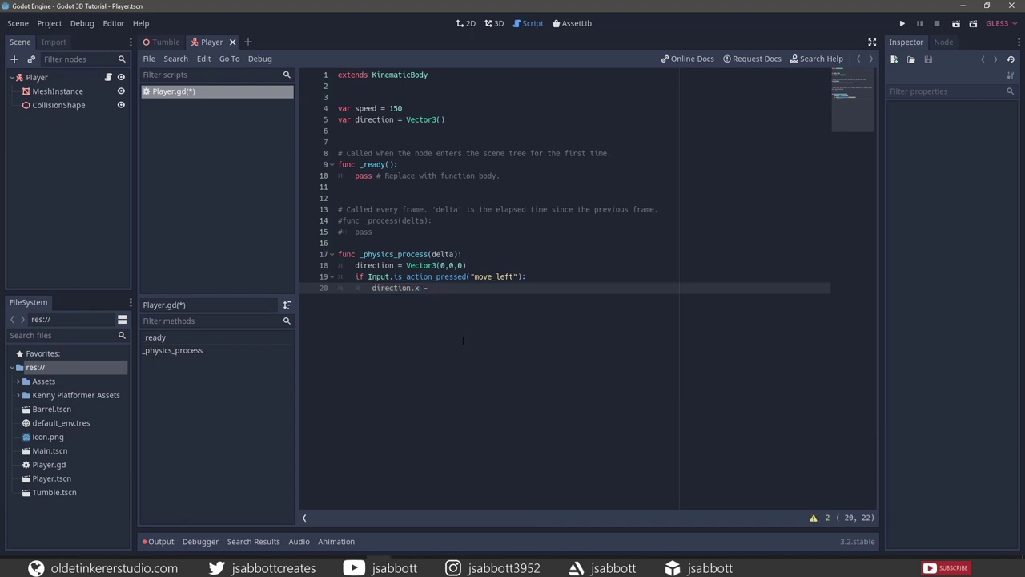
text(= 1)
Step: Paste three copies of the move_left if block below the original
key(shift+Up)
key(ctrl+shift+Left)
key(ctrl+shift+Left)
key(ctrl+shift+Left)
key(ctrl+c)
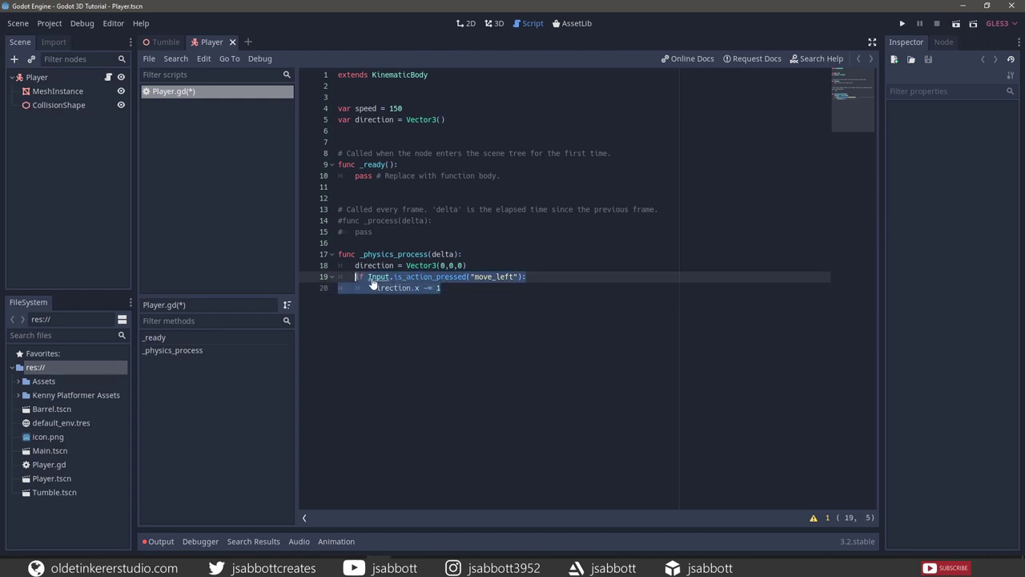
click(456, 290)
key(Return)
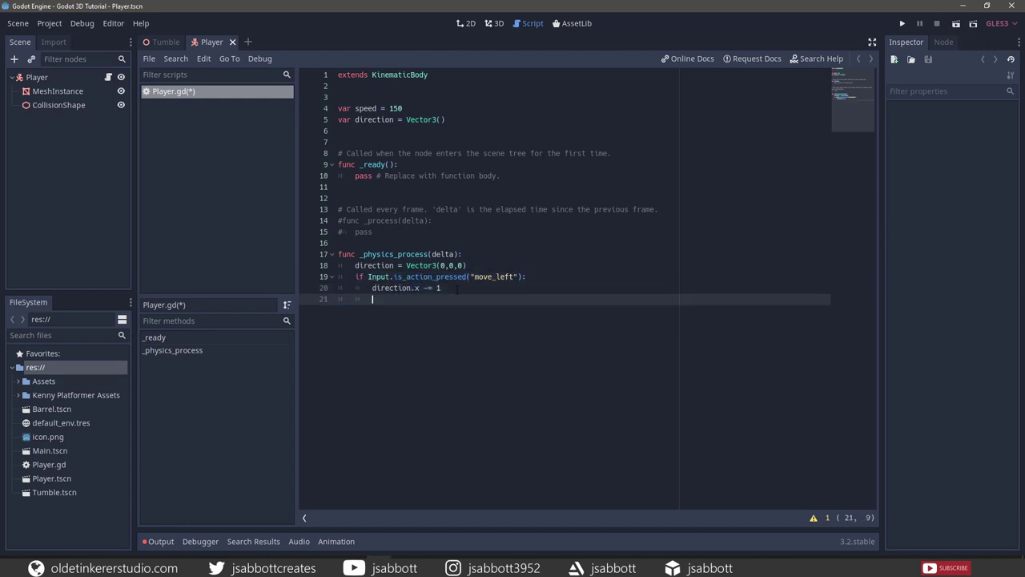
key(BackSpace)
key(ctrl+v)
key(Return)
key(BackSpace)
key(ctrl+v)
key(Return)
key(BackSpace)
key(ctrl+v)
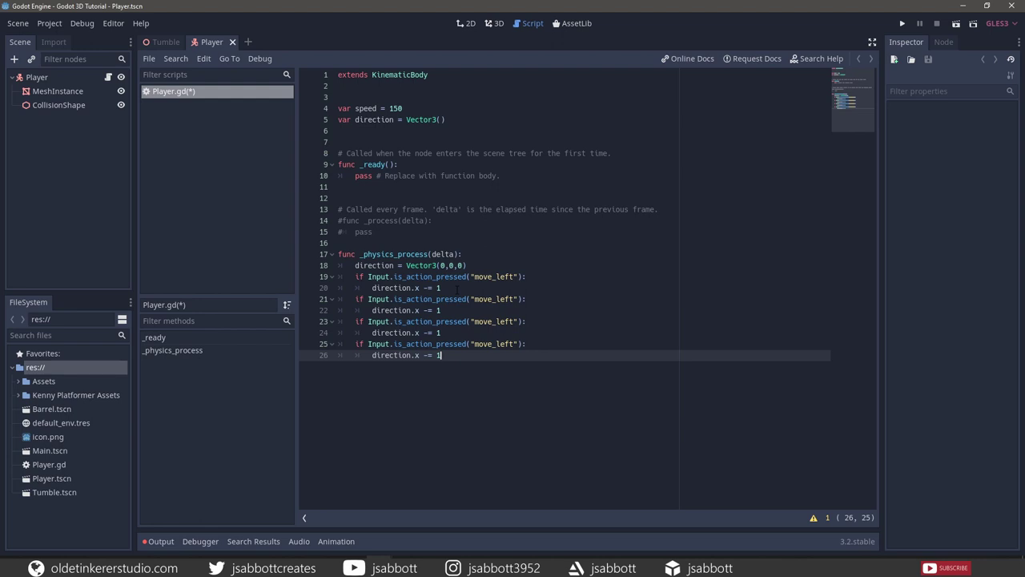
Step: Turn the first copy into a move_right check with direction.x += 1
click(497, 299)
key(ctrl+shift+Right)
text(righ)
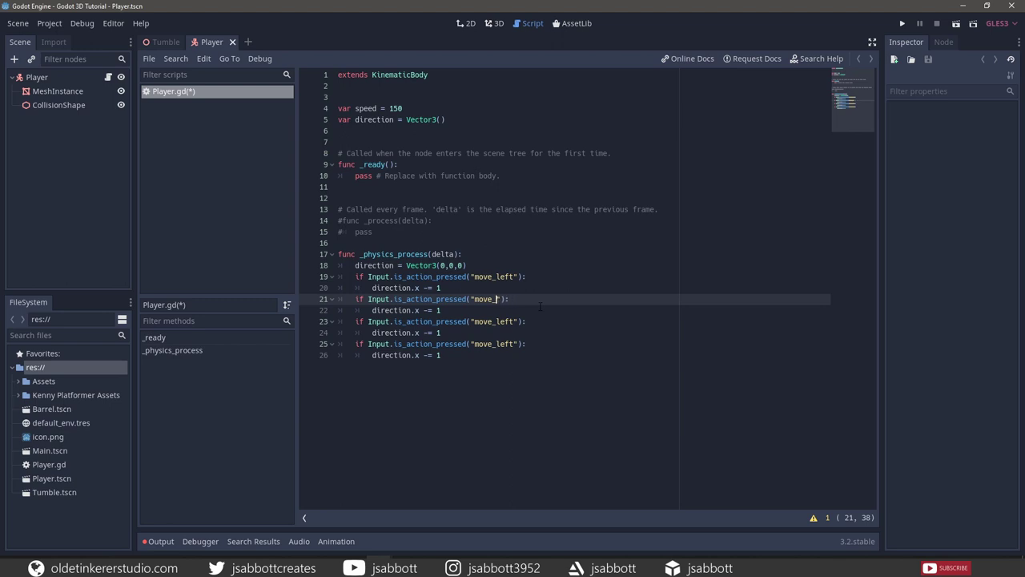
text(t)
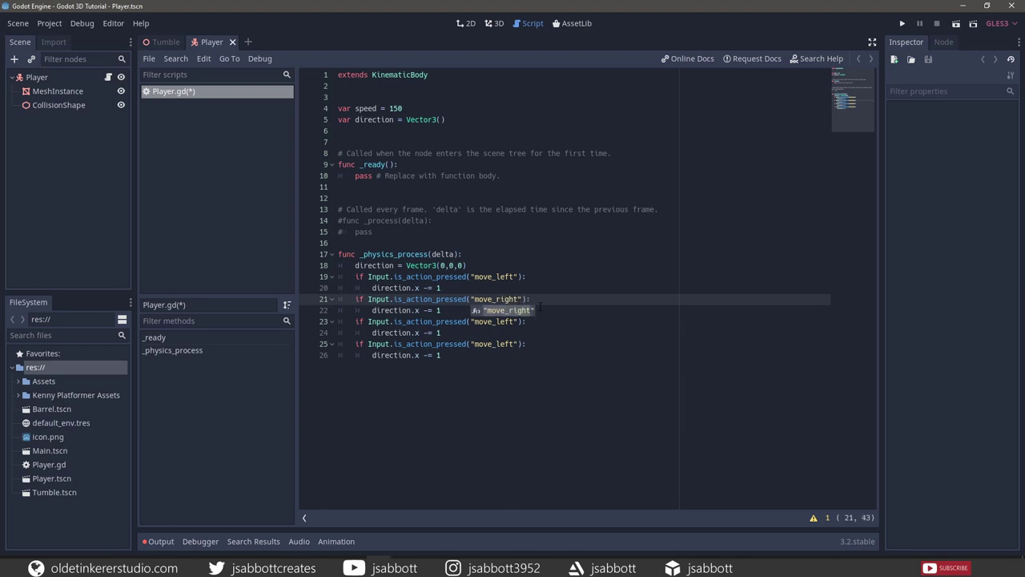
click(427, 310)
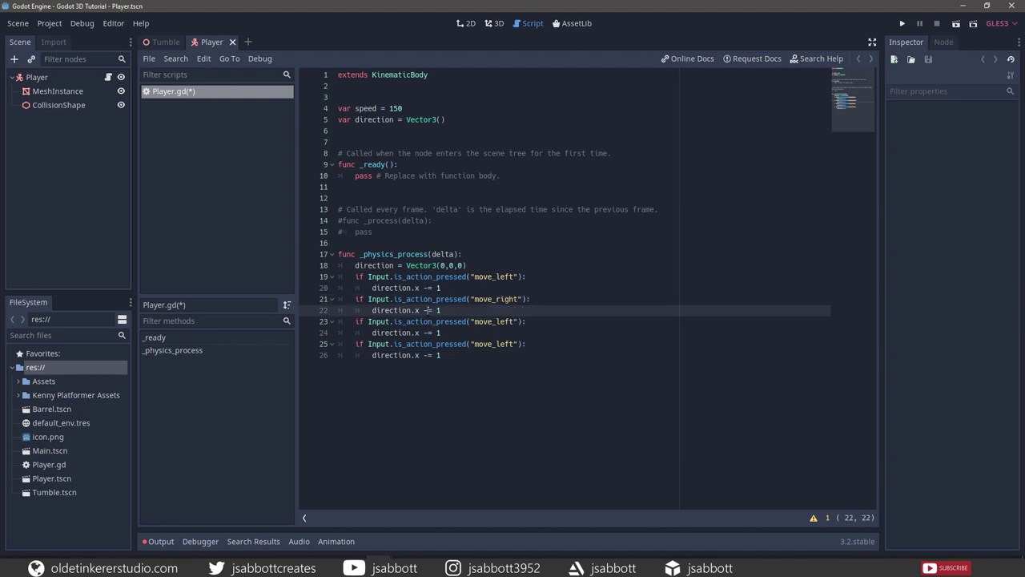
key(BackSpace)
text(+)
Step: Turn the second copy into a move_forward check with direction.z -= 1
click(500, 321)
key(Left)
key(Left)
key(Left)
key(Left)
key(Left)
key(Left)
key(Left)
key(Left)
key(Left)
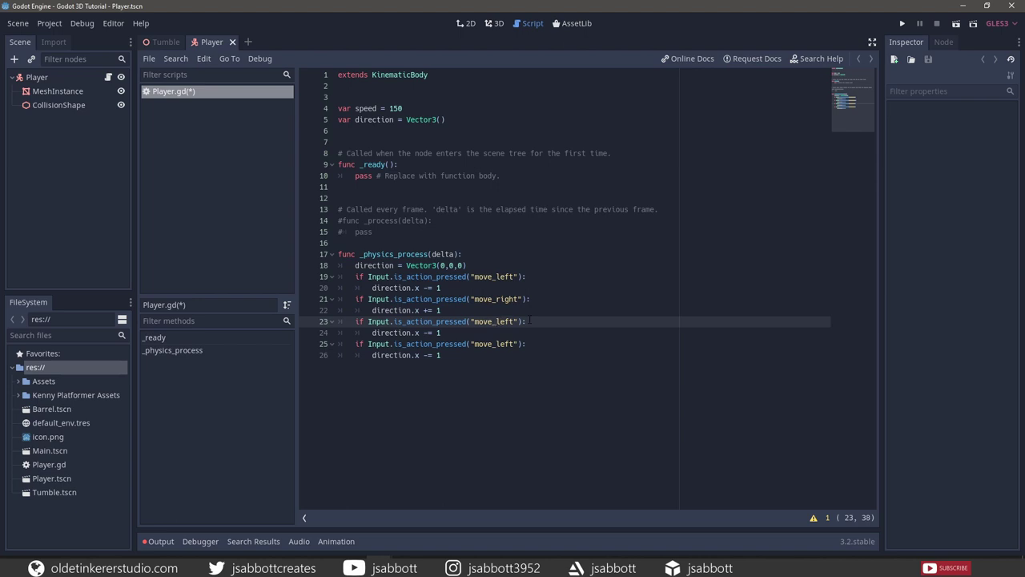
key(Delete)
key(Delete)
key(Delete)
key(Delete)
text(for)
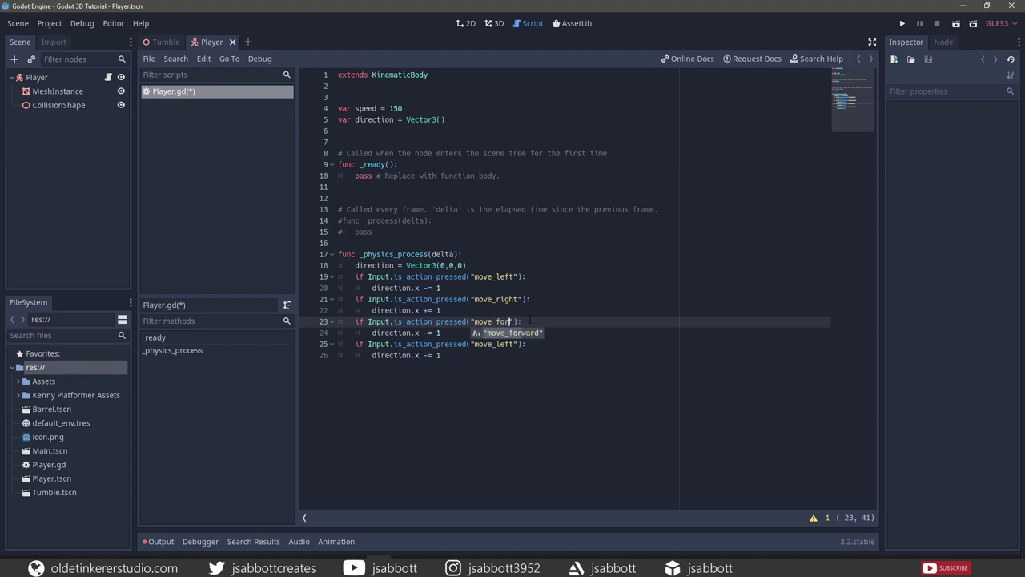
text(ward)
click(417, 333)
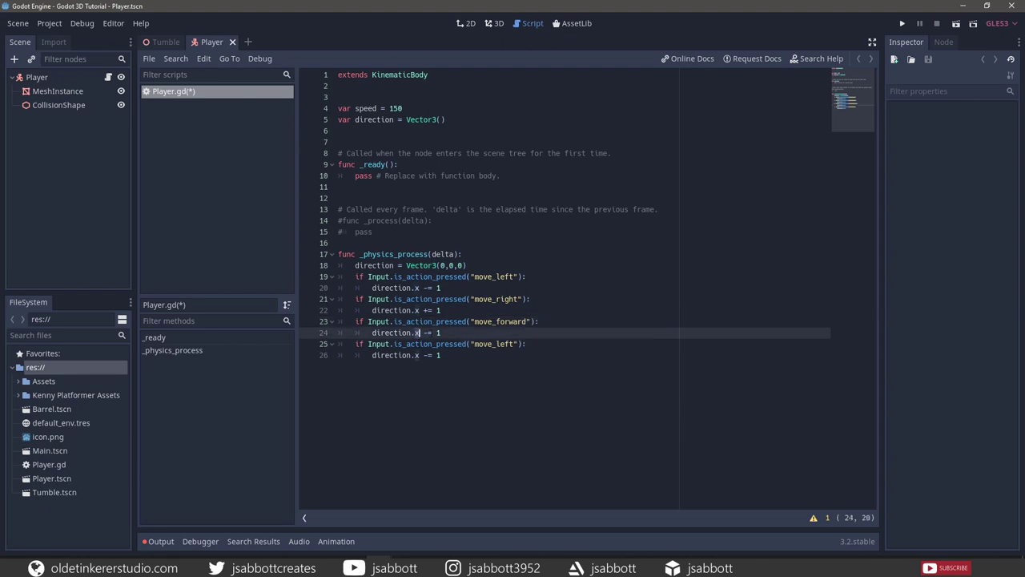
key(BackSpace)
text(a)
key(BackSpace)
text(z)
Step: Turn the third copy into a move_backward check with direction.z += 1
click(497, 344)
key(Delete)
key(Delete)
key(Delete)
key(Delete)
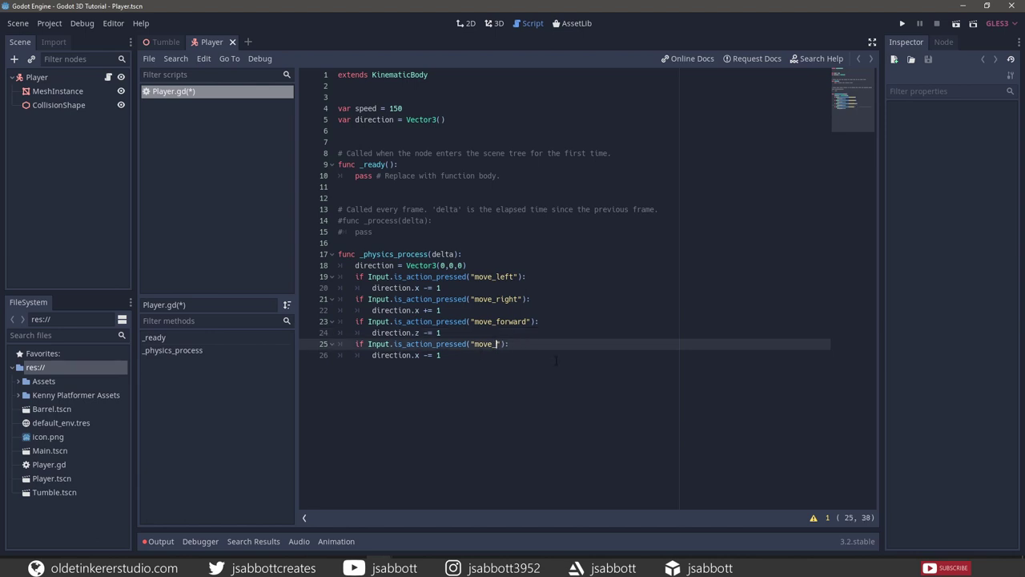
text(ba)
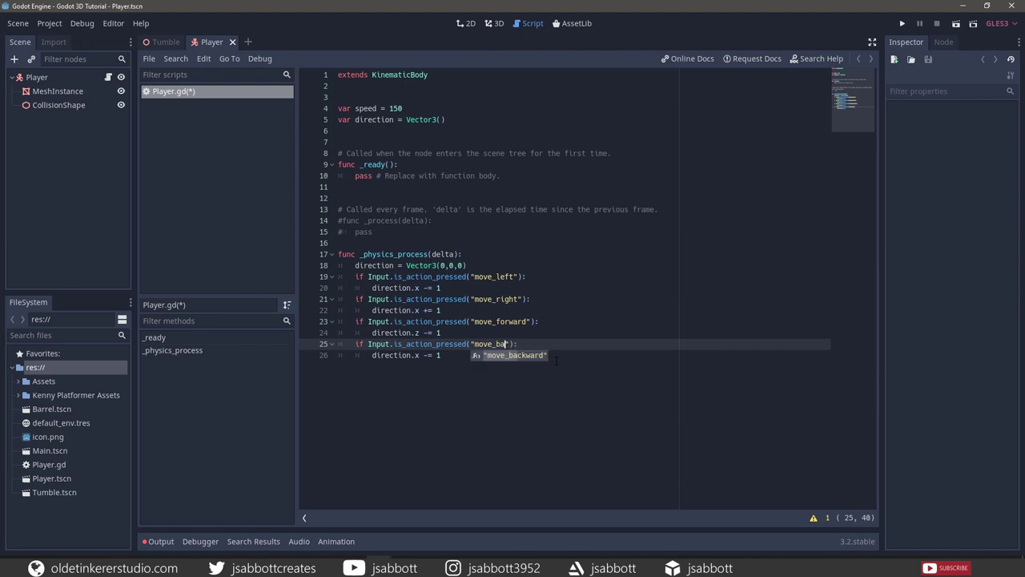
text(ckward)
click(415, 355)
key(Delete)
text(z)
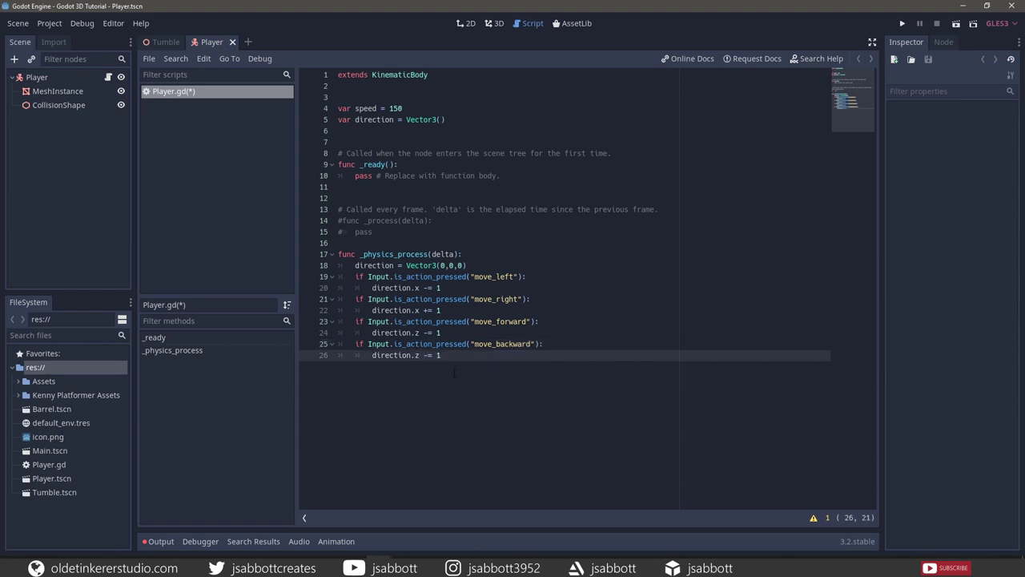
key(Delete)
text(+)
Step: Below the input checks, add the line direction = direction.normalized()
key(Return)
key(BackSpace)
text(direct = )
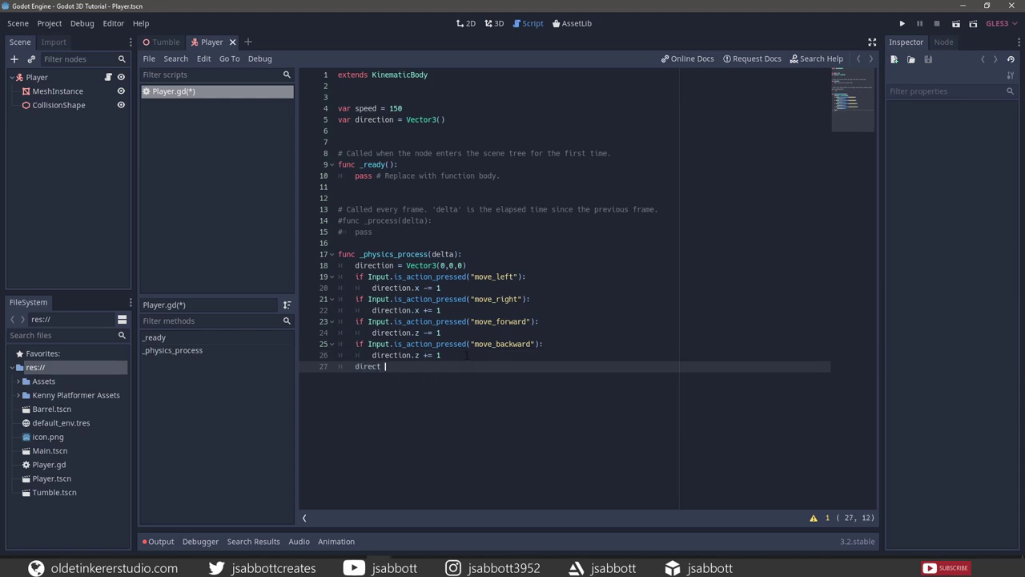
text(di)
text(tion.)
key(BackSpace)
key(BackSpace)
key(BackSpace)
key(BackSpace)
key(BackSpace)
key(BackSpace)
key(BackSpace)
key(BackSpace)
key(BackSpace)
text(rection.)
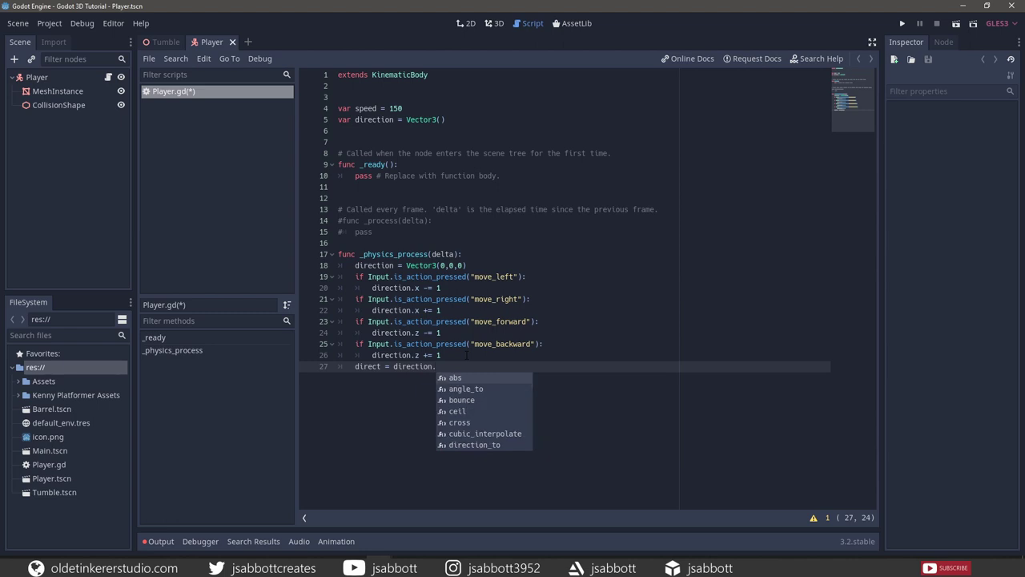
text(no)
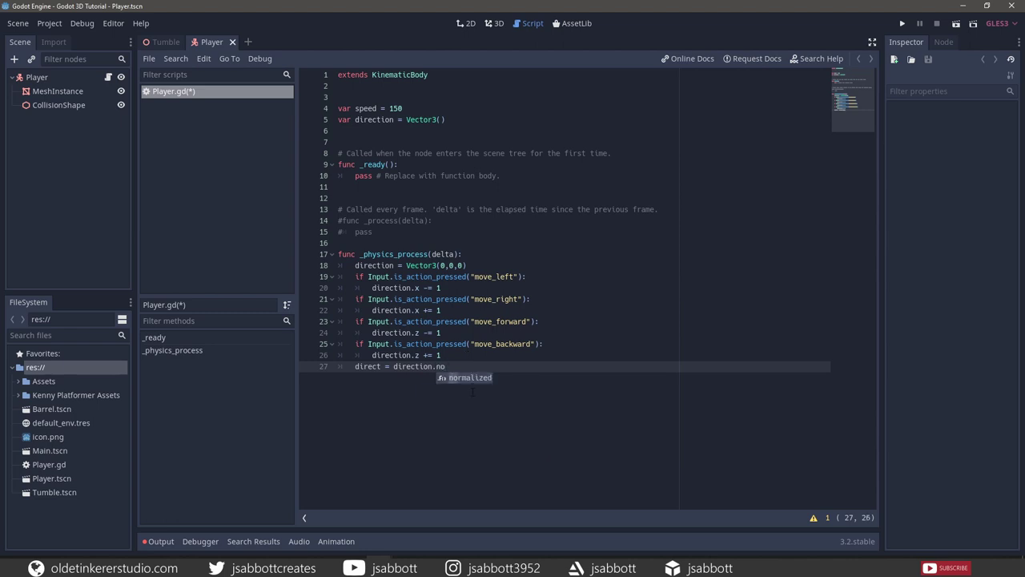
click(471, 376)
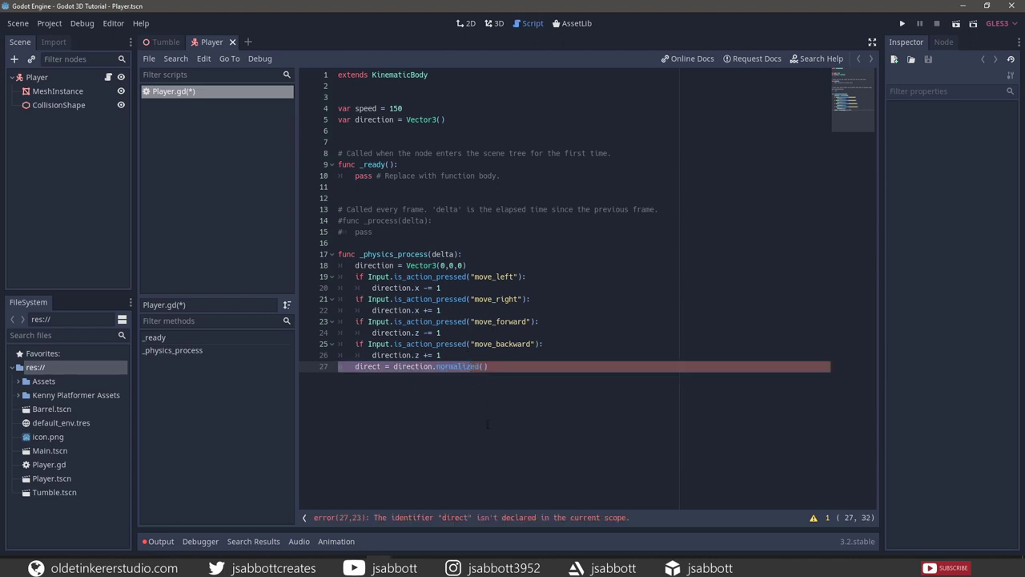
Step: Add direction = direction * speed * delta on the next line
click(506, 366)
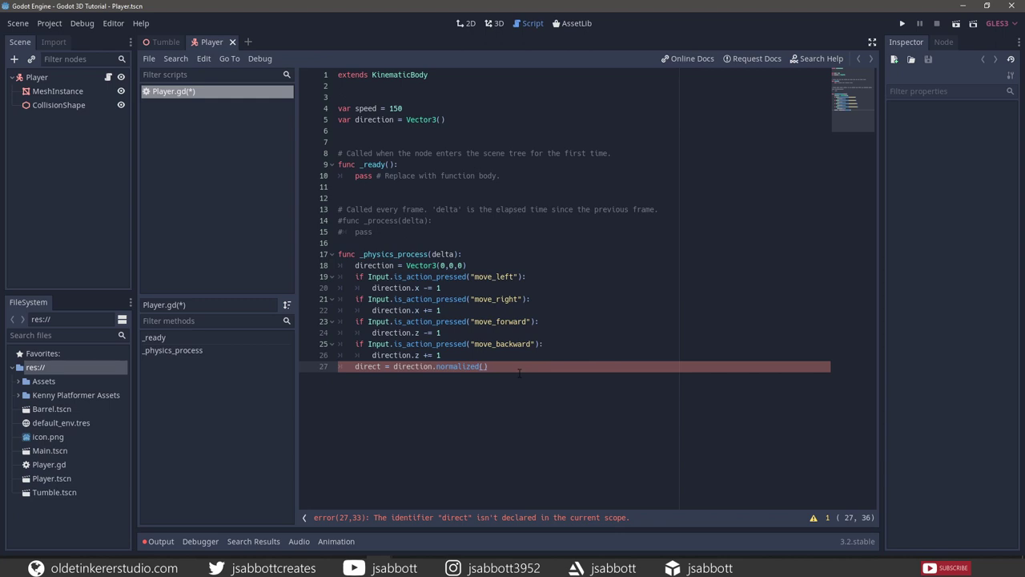
key(Return)
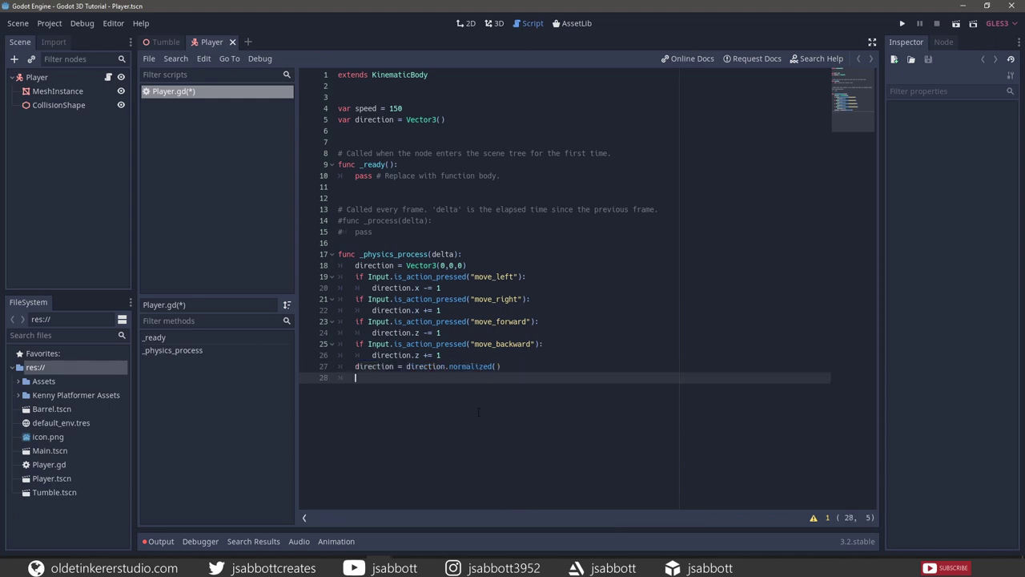
text(direction = direction )
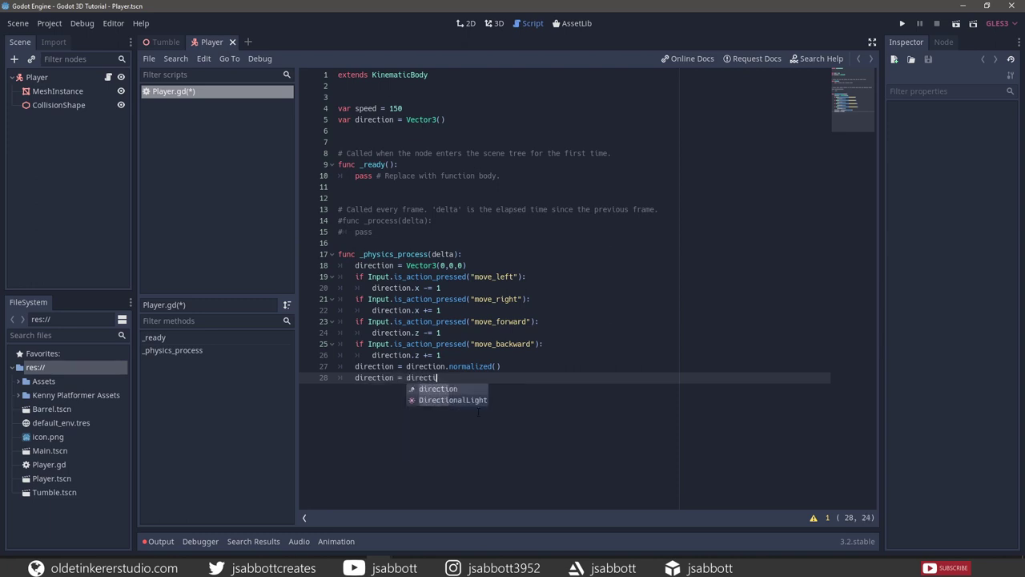
text(* )
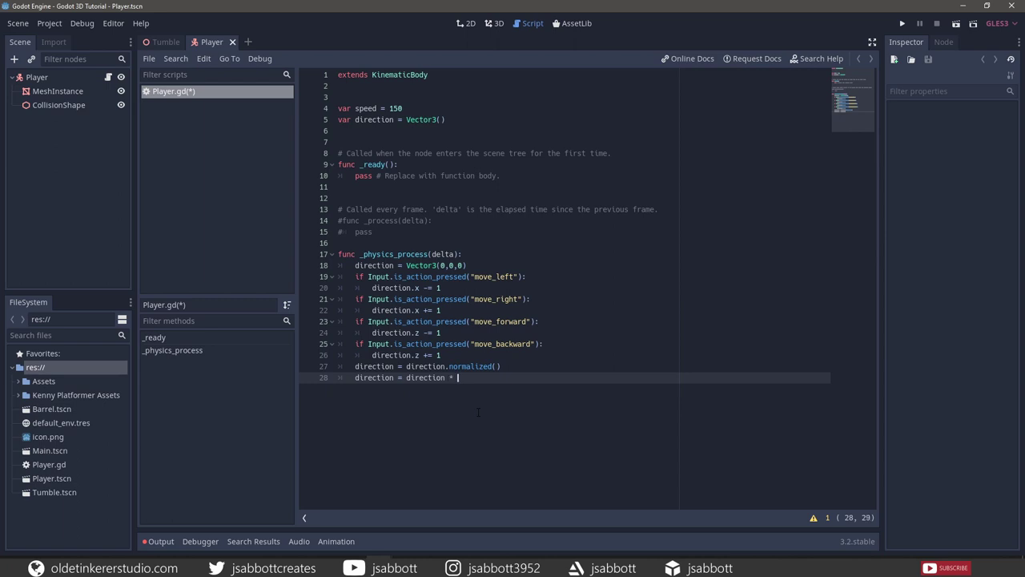
text(speed * delta)
Step: Add a move_and_slide(direction, Vector3(0,1,0)) call on line 30
key(Return)
key(Return)
text(mov)
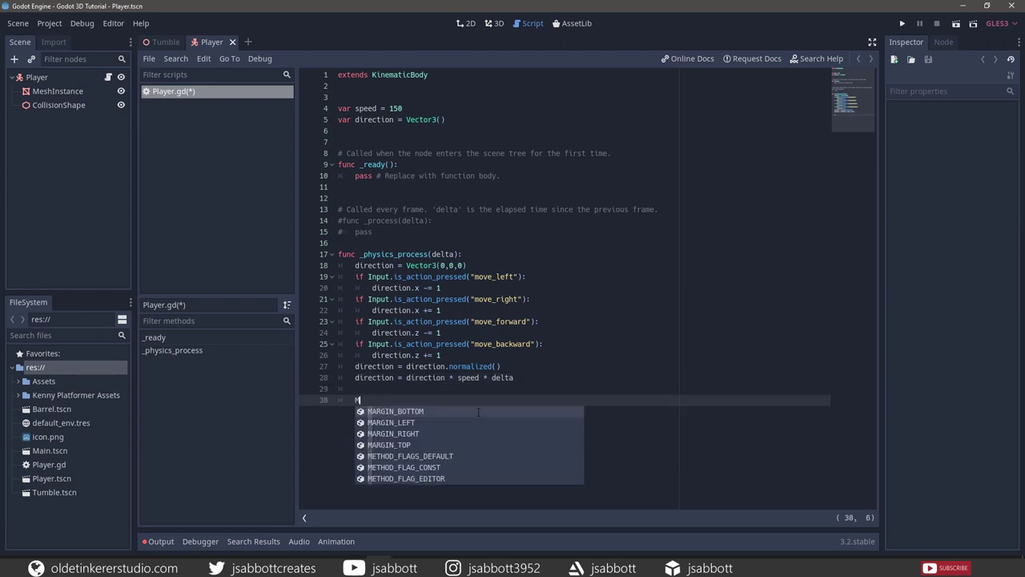
key(BackSpace)
key(BackSpace)
key(BackSpace)
text(move_and)
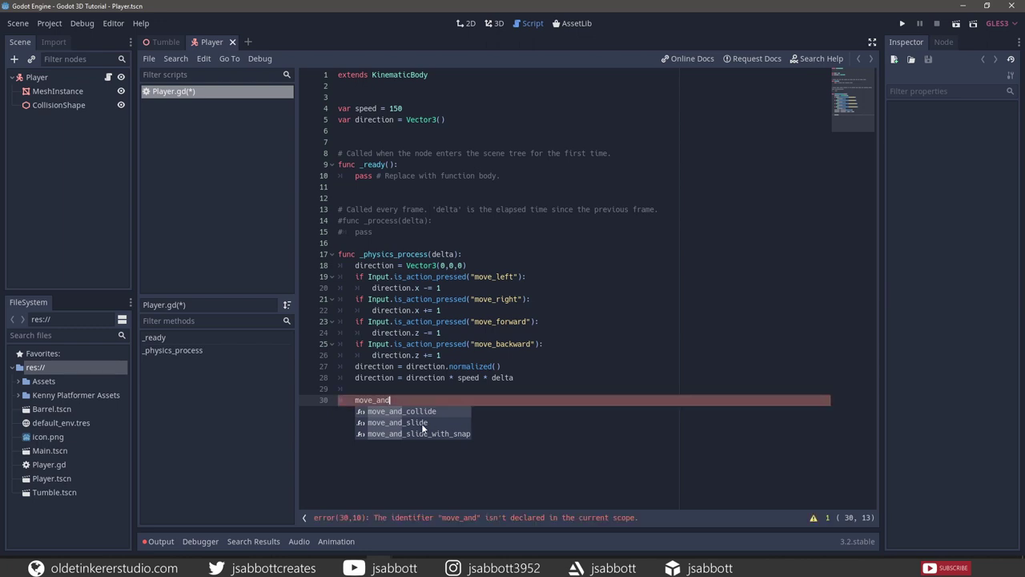
key(Down)
key(Return)
click(423, 429)
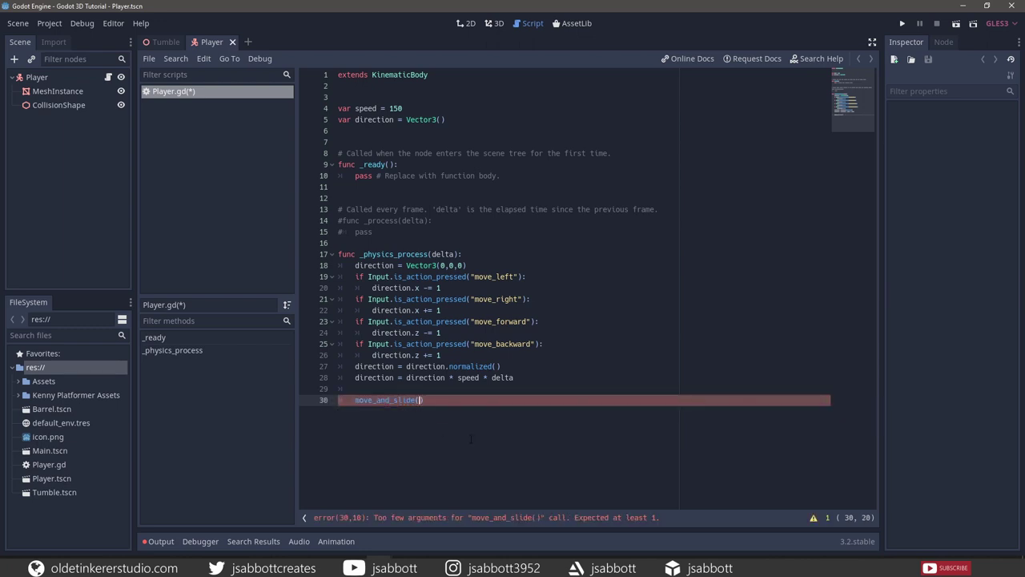
text(direction.)
text( Vector)
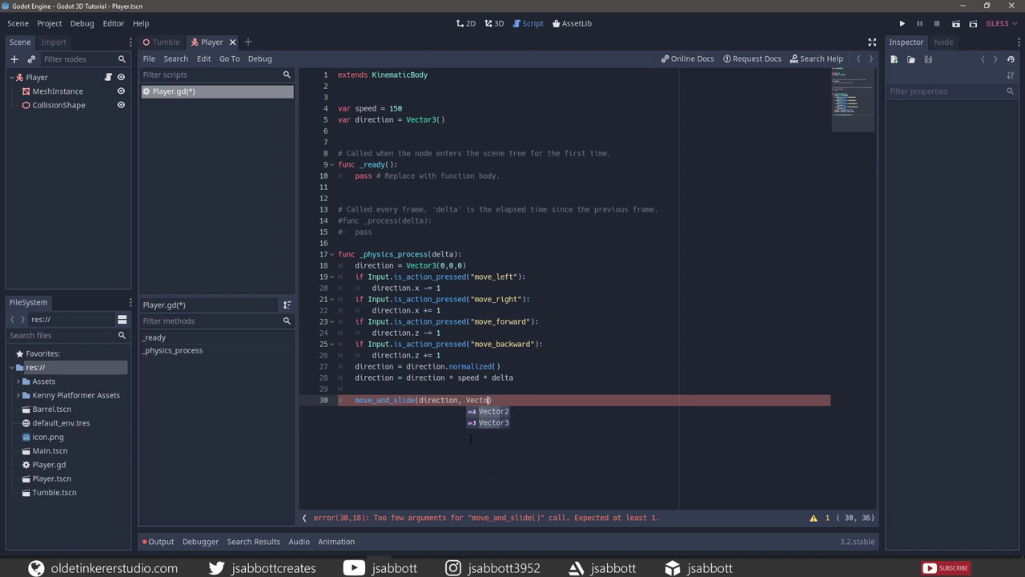
text(3)
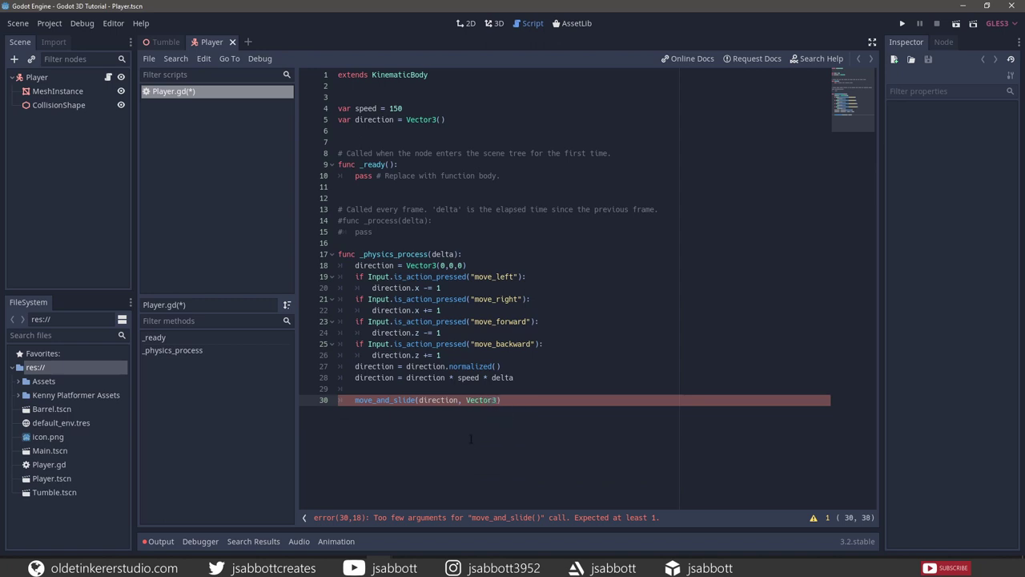
text(()
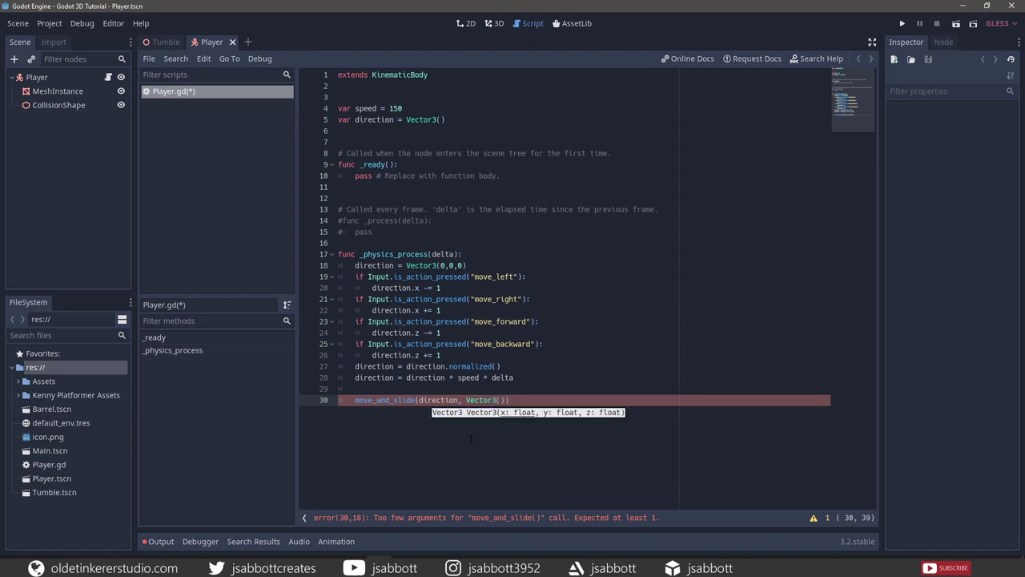
text(0,)
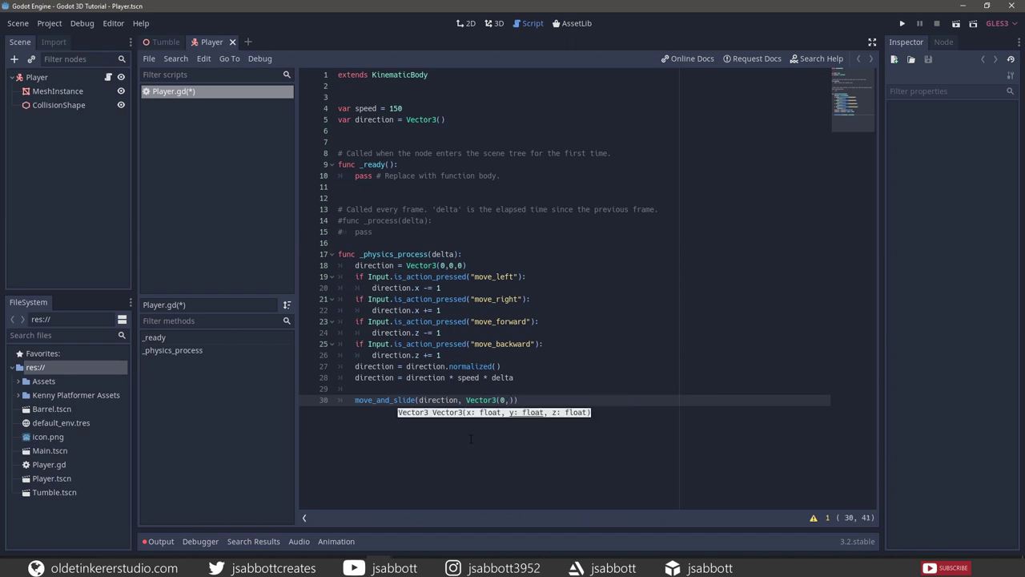
text(1,)
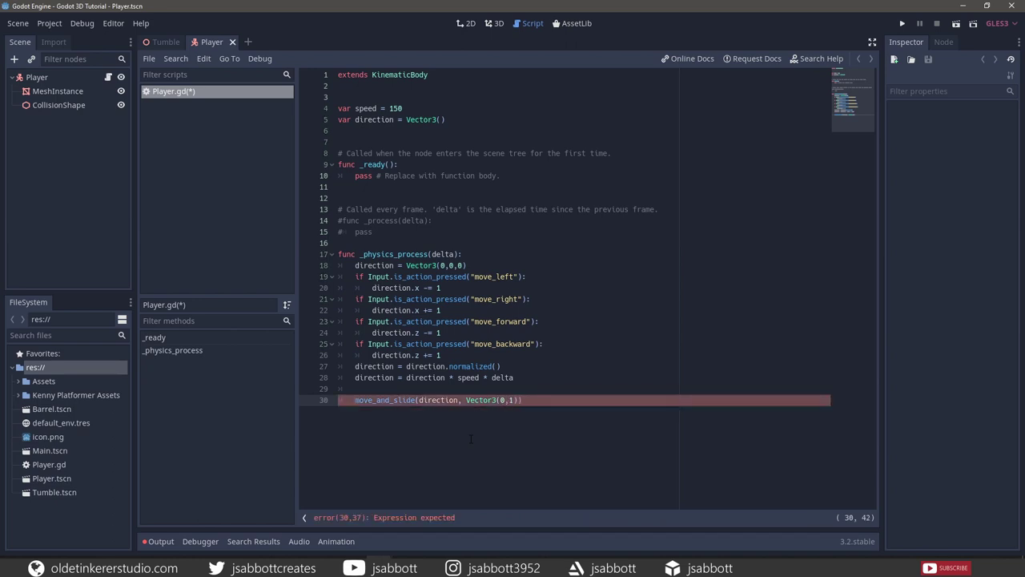
text(0)
Step: Save the Player scene together with its edited Player.gd script
click(545, 400)
click(25, 25)
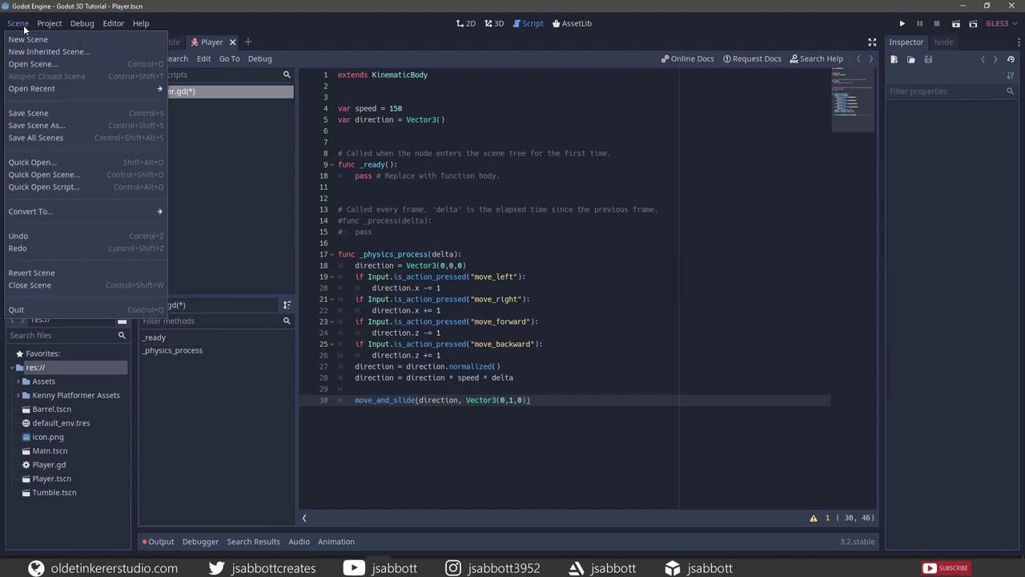
click(34, 113)
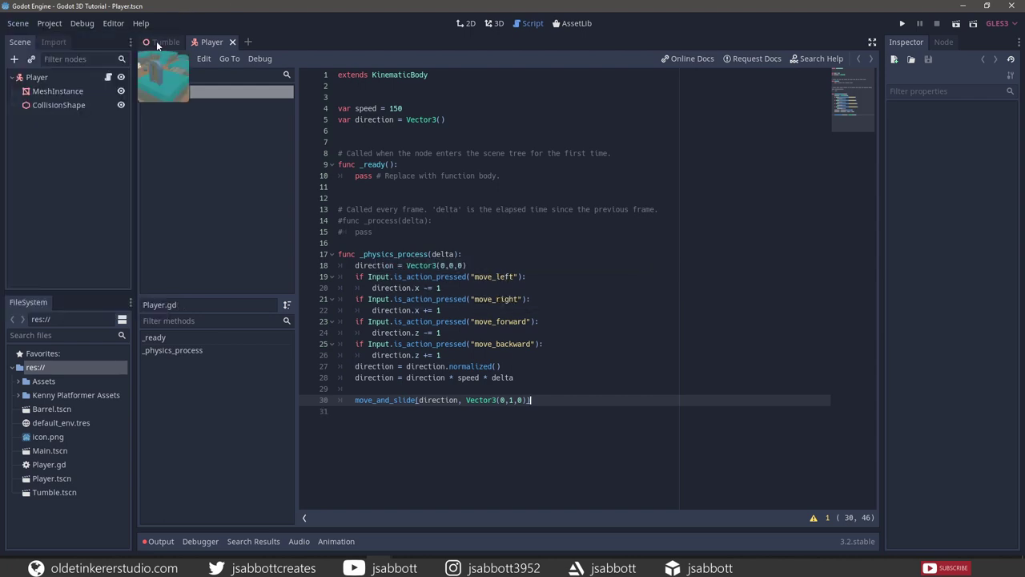
Step: Show the Tumble level in the 3D viewport and orbit the view to the right
click(156, 41)
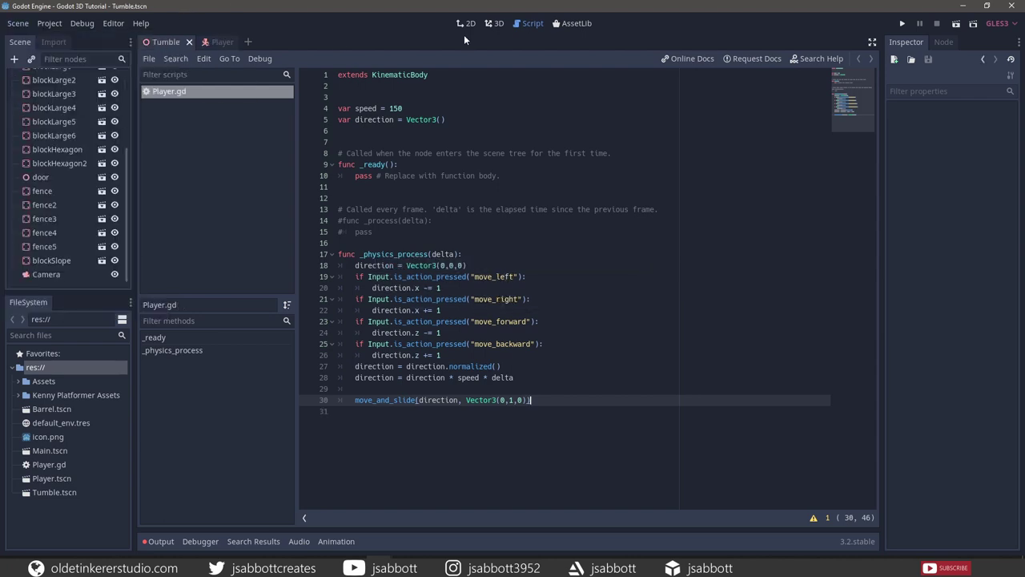
click(495, 24)
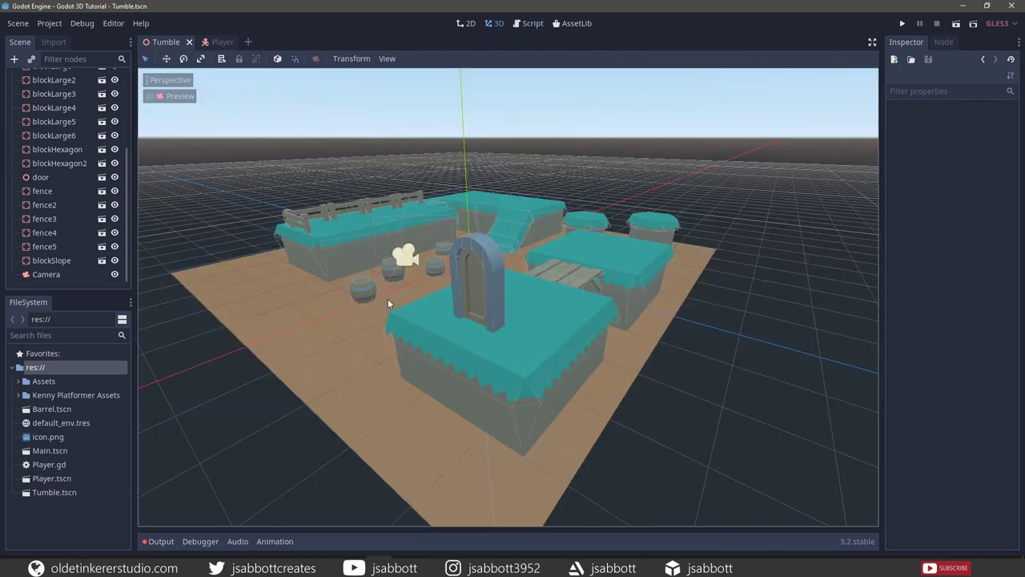
middle_drag(387, 299, 406, 302)
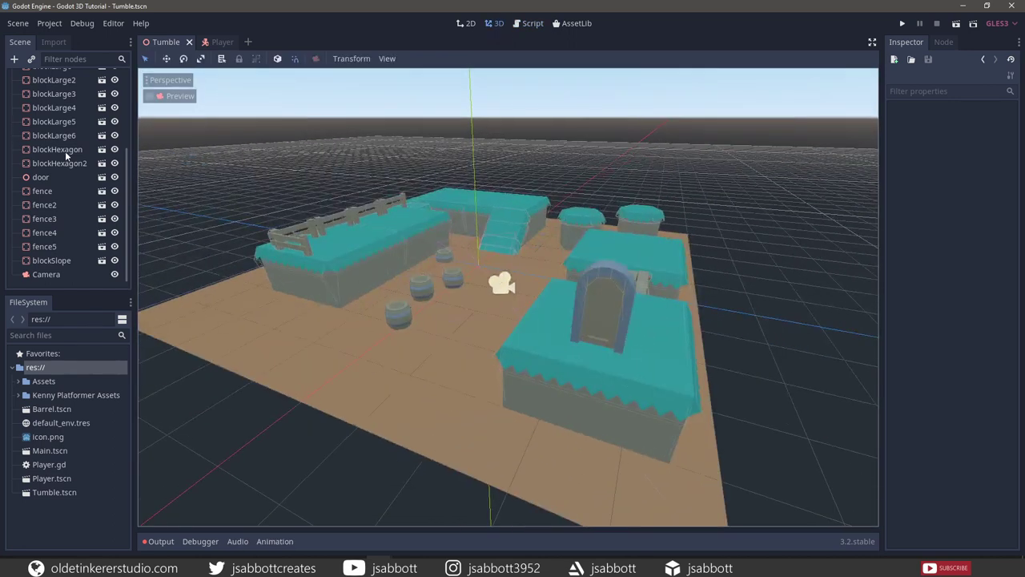
scroll(64, 156, up, 5)
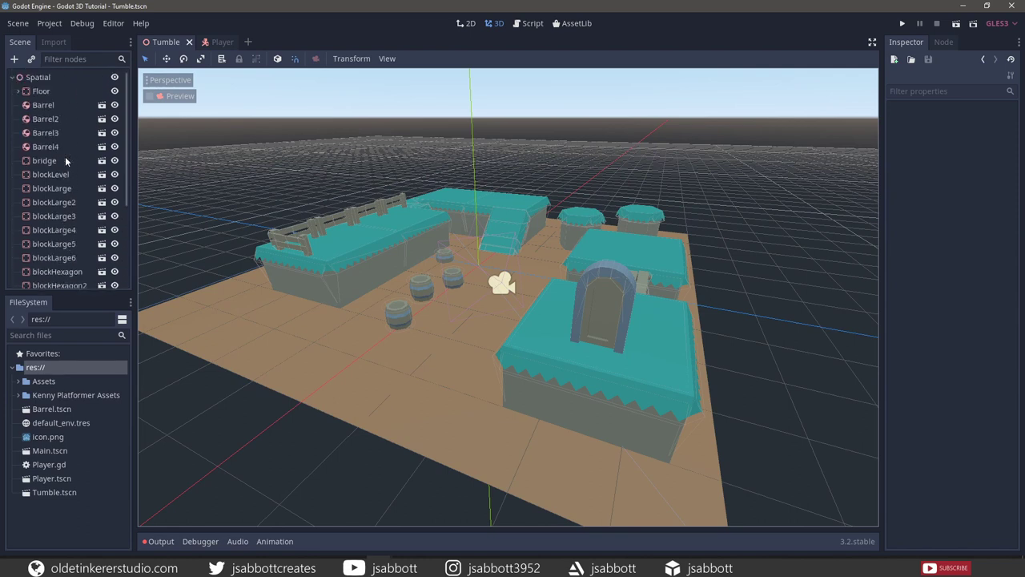
Step: Instance Player.tscn as a child of the Tumble level's Spatial root
click(38, 77)
click(14, 58)
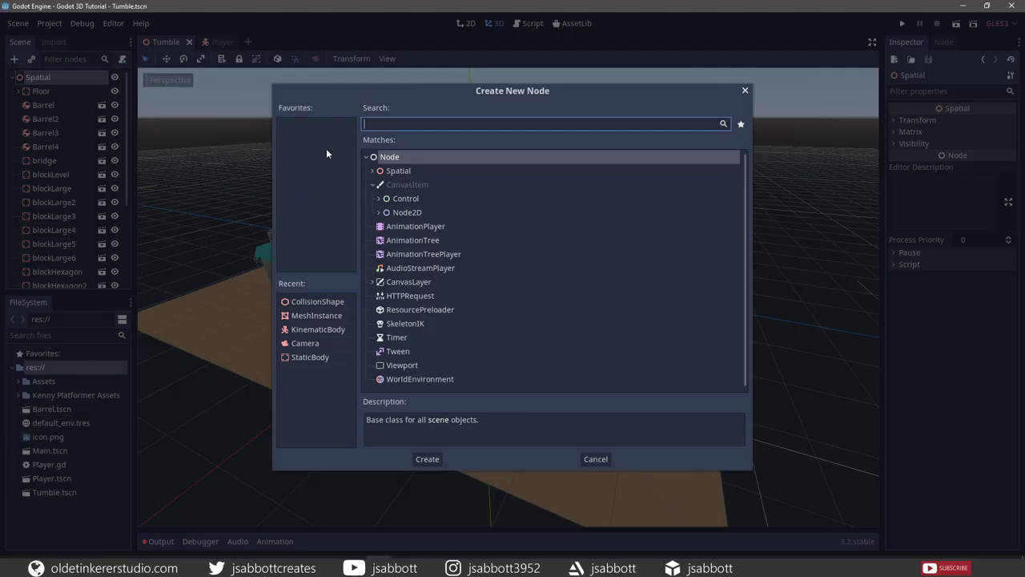
click(592, 459)
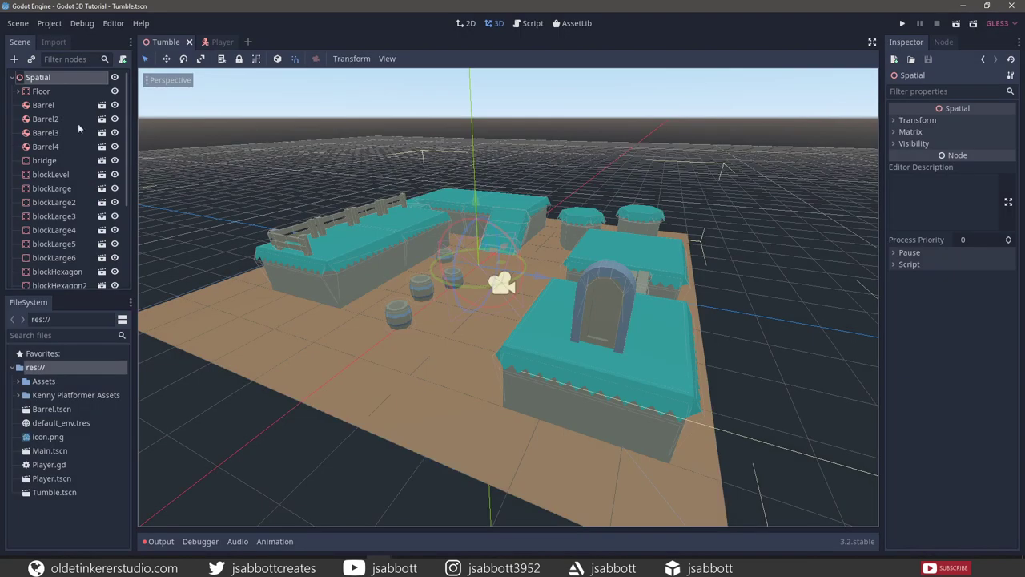
click(31, 59)
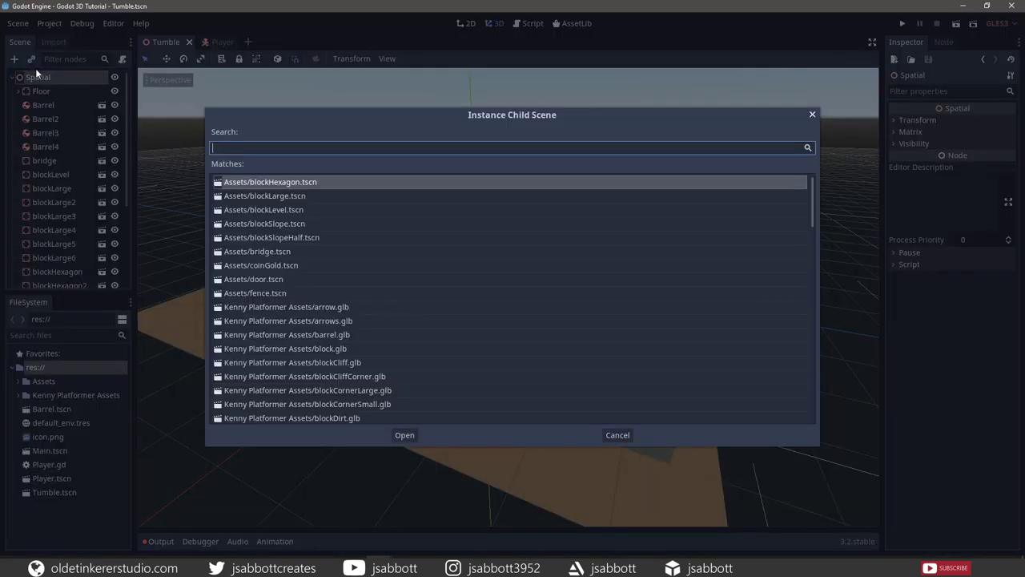
text(player)
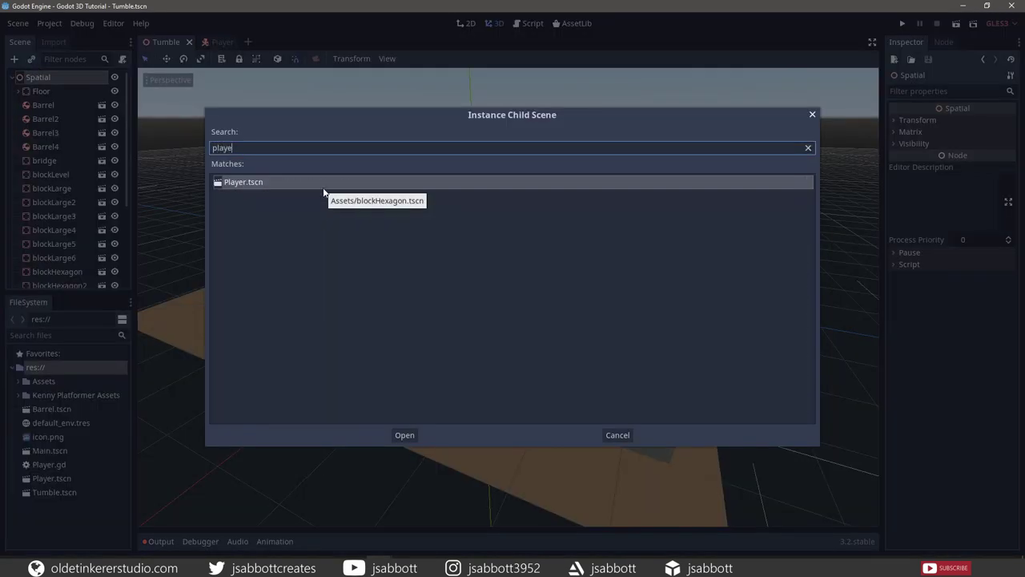
click(405, 435)
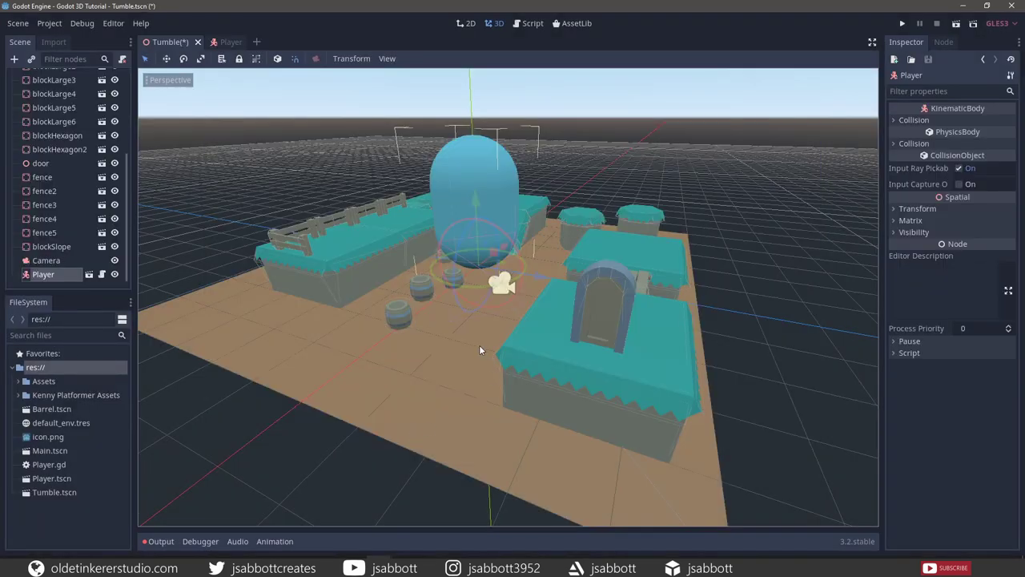
Step: Set the Player instance's Transform scale to 0.15 on x, y and z
click(893, 210)
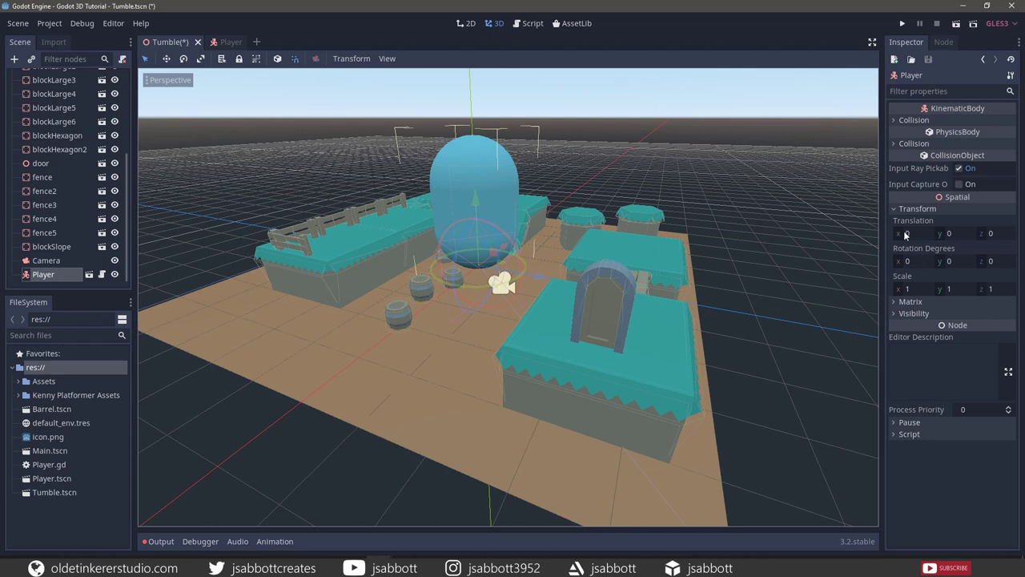
click(907, 233)
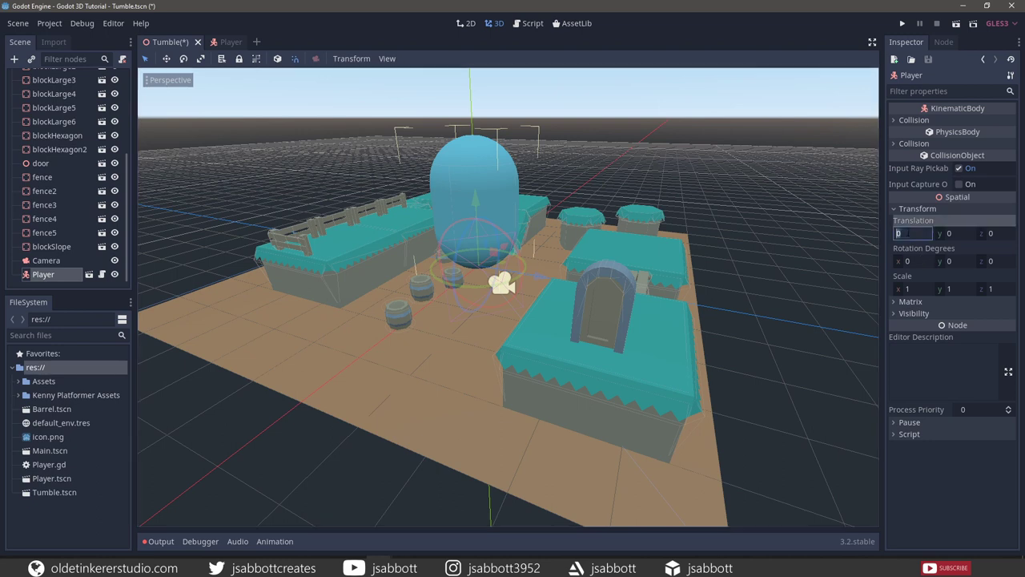
click(905, 289)
text(.15)
key(Tab)
text(.15)
key(Tab)
text(.15)
key(Return)
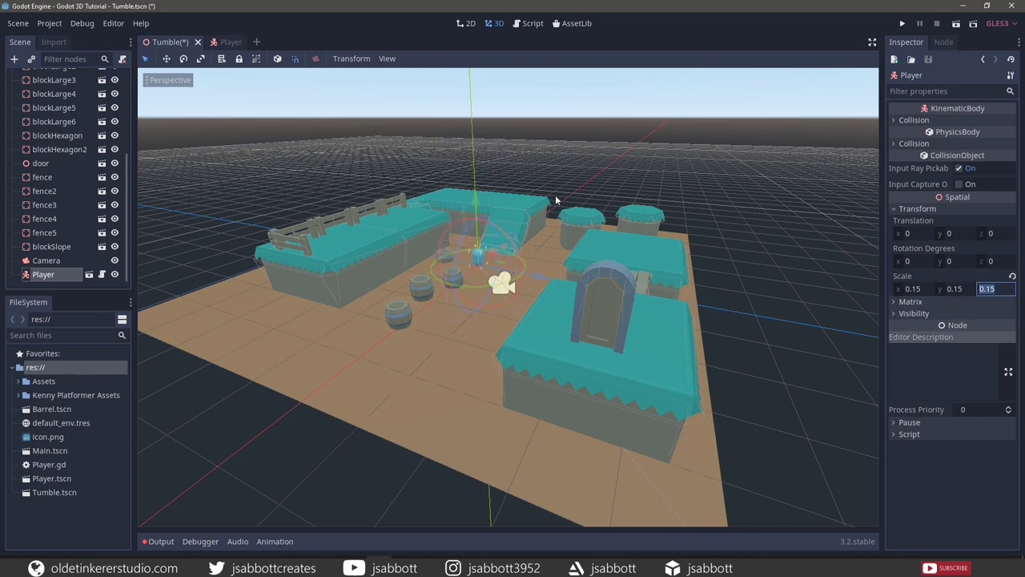
Step: Save the Tumble level, then play it, moving the player right and left before closing the game
click(17, 23)
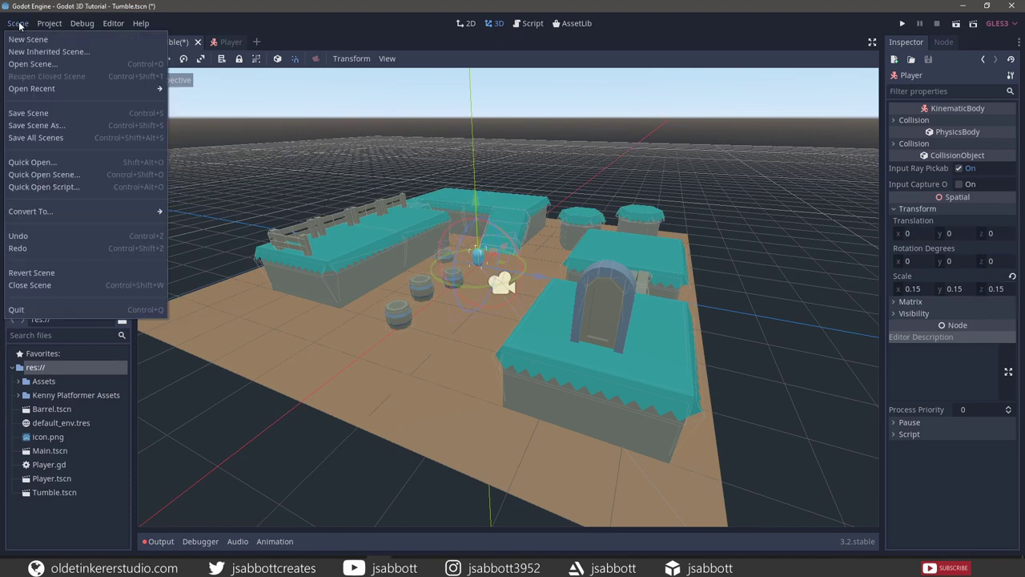
click(29, 112)
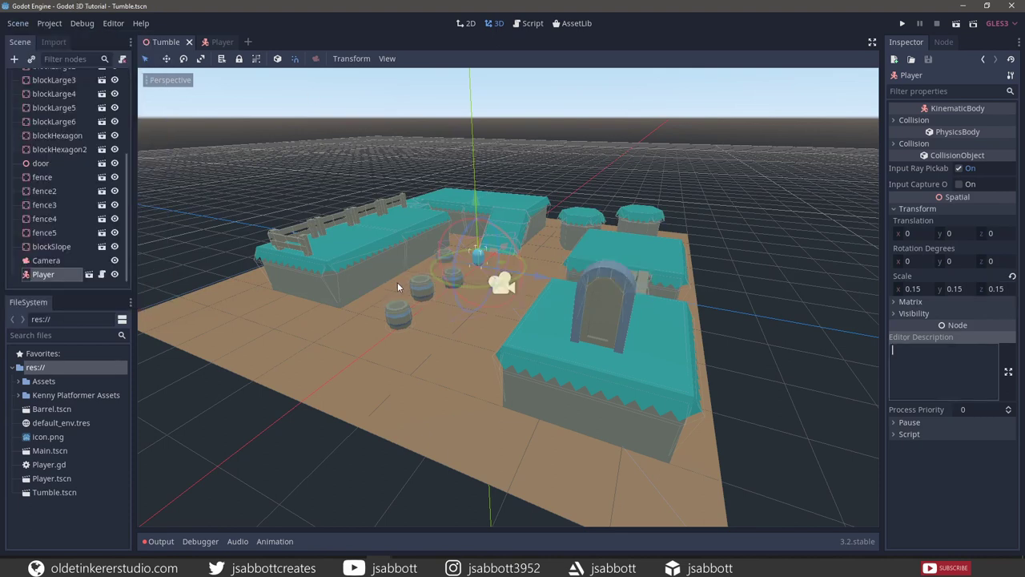
click(954, 25)
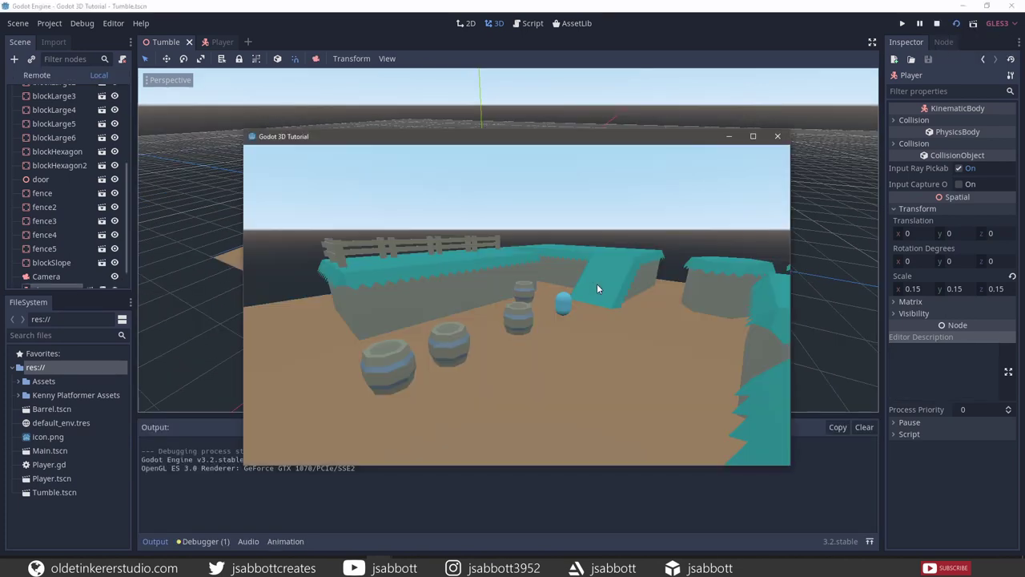
key(Right)
key(Left)
key(Left)
key(Right)
click(776, 136)
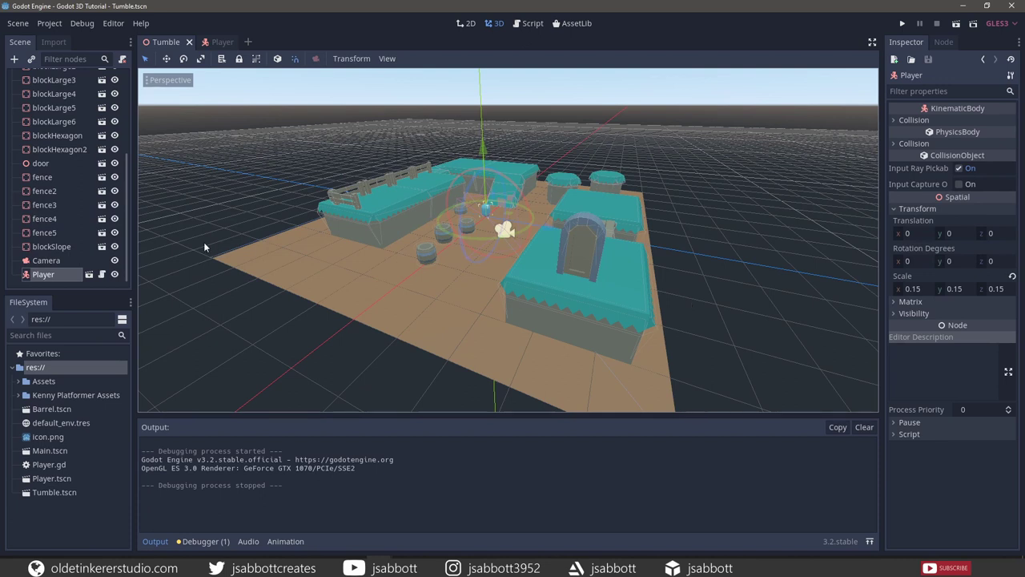
Step: Parent the Camera under Player, then test-run the level, moving forward, left and right
click(56, 261)
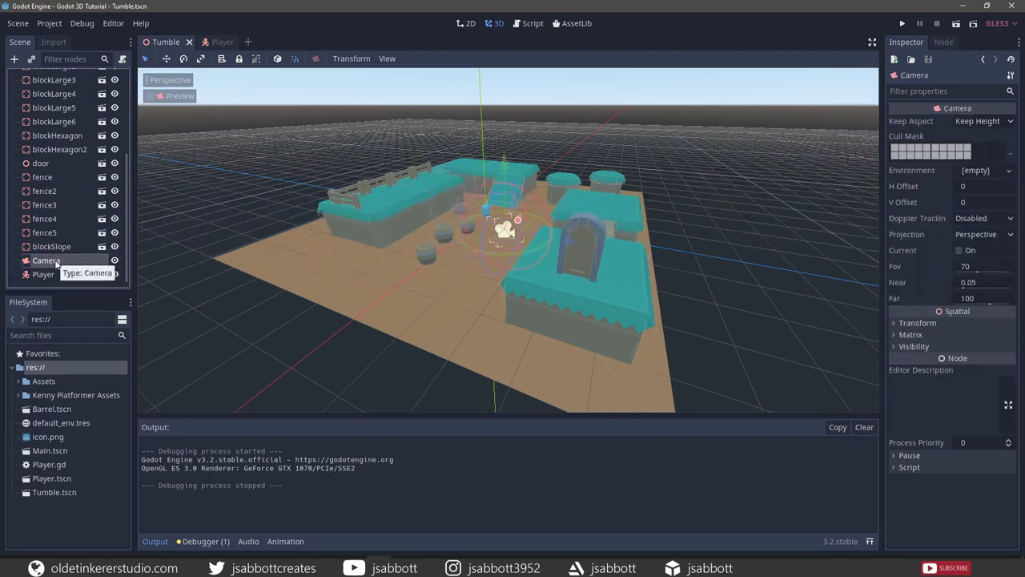
drag(55, 264, 57, 277)
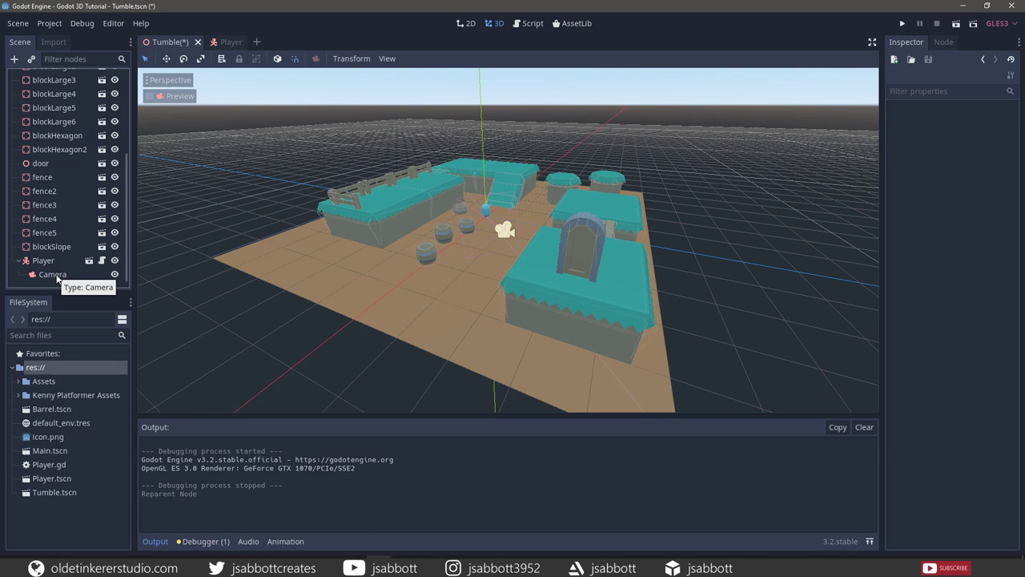
click(956, 25)
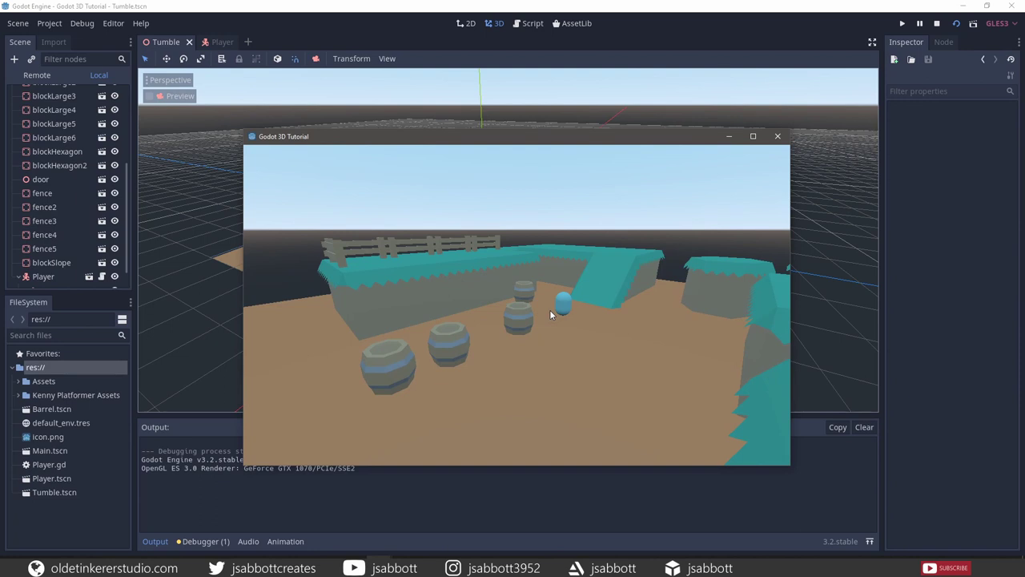
key(Up)
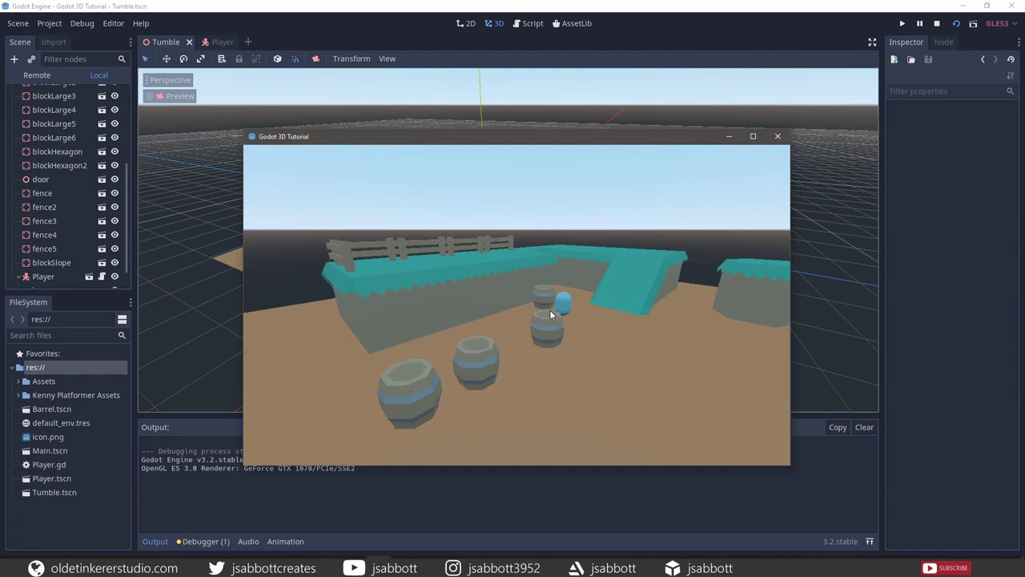
key(Left)
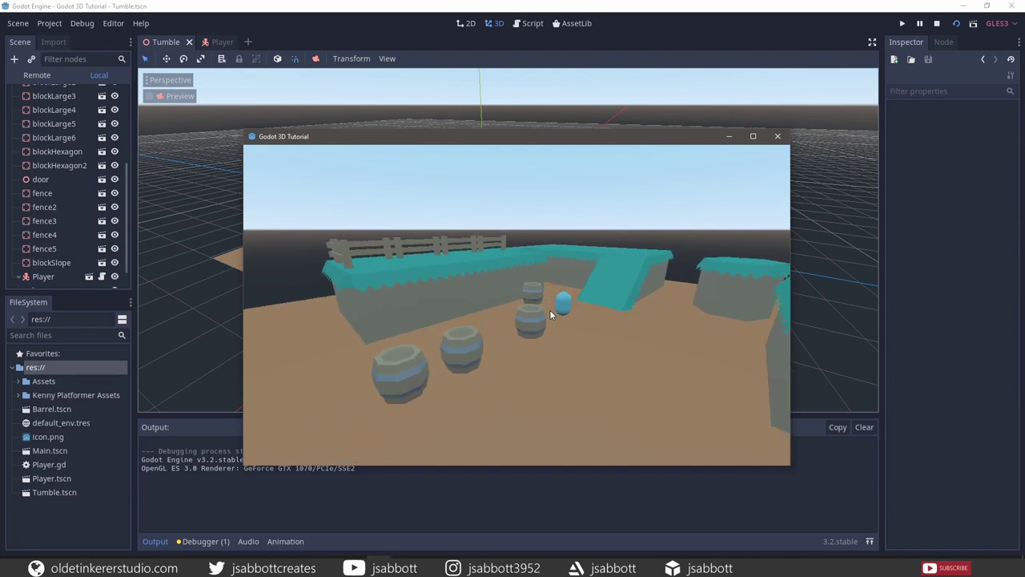
key(Right)
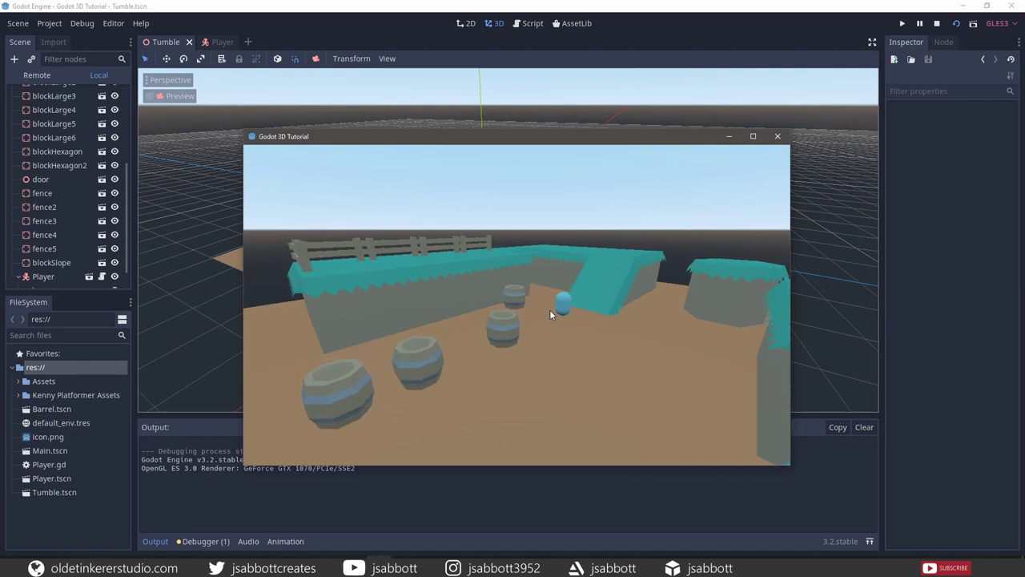
click(777, 136)
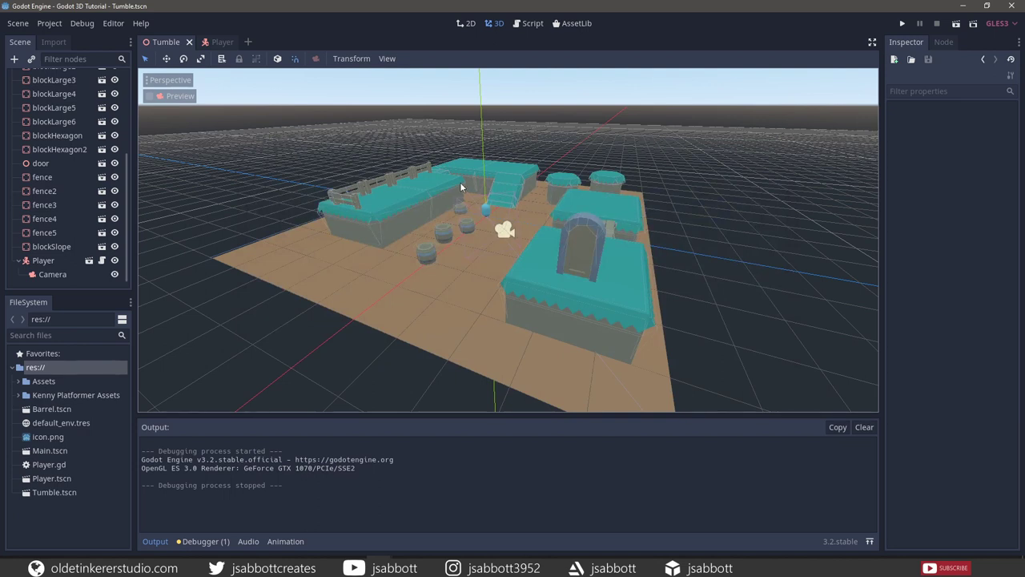
Step: In Player.gd, declare var gravity = -9.8 and var velocity = Vector3() below the direction variable
click(223, 44)
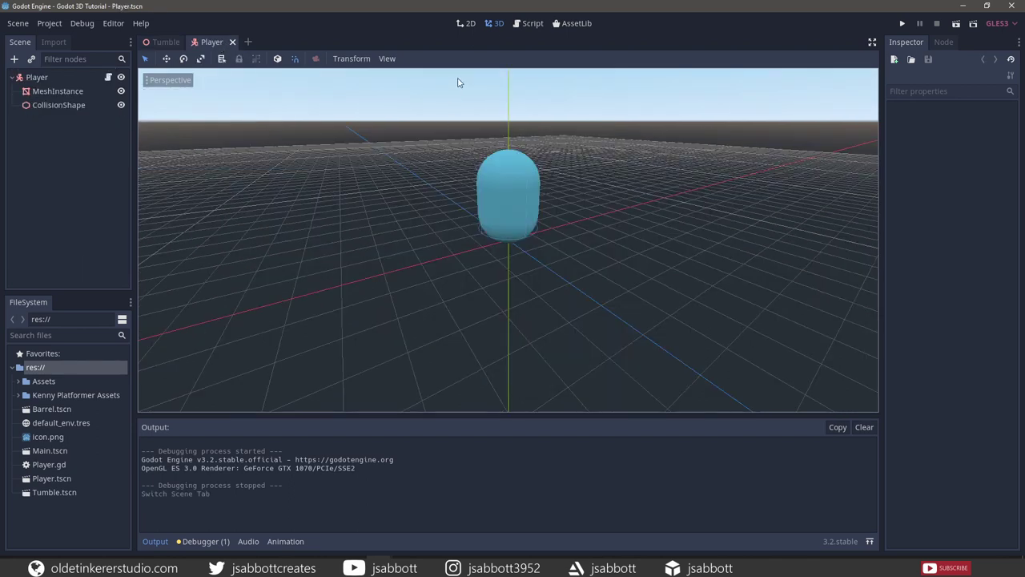
click(531, 24)
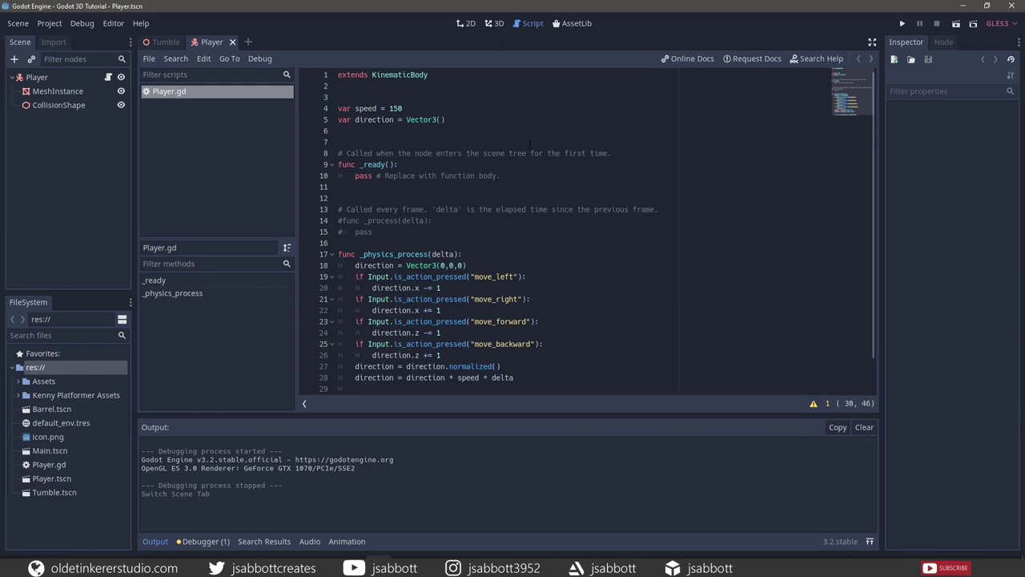
click(450, 119)
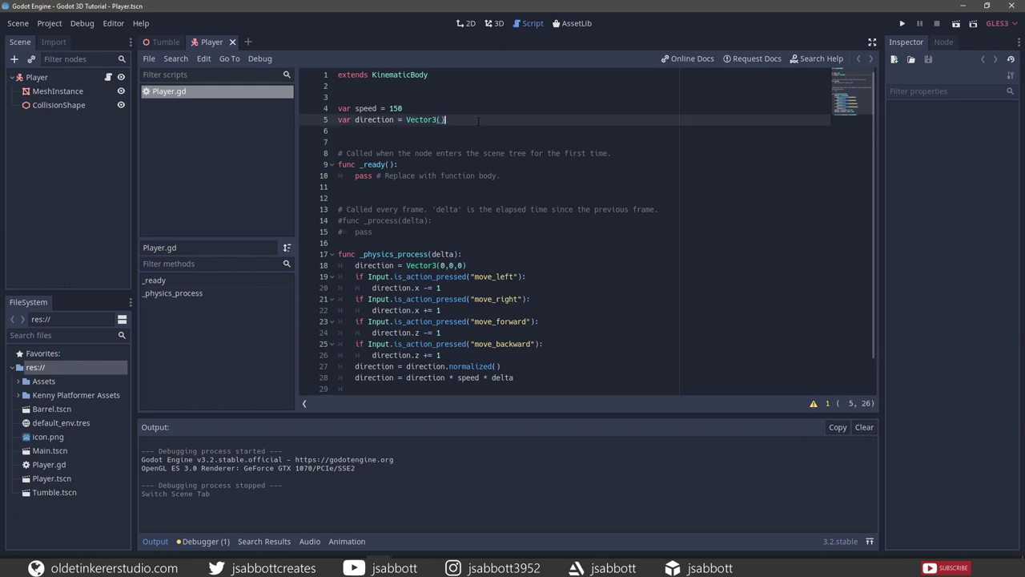
key(Return)
text(var gravity)
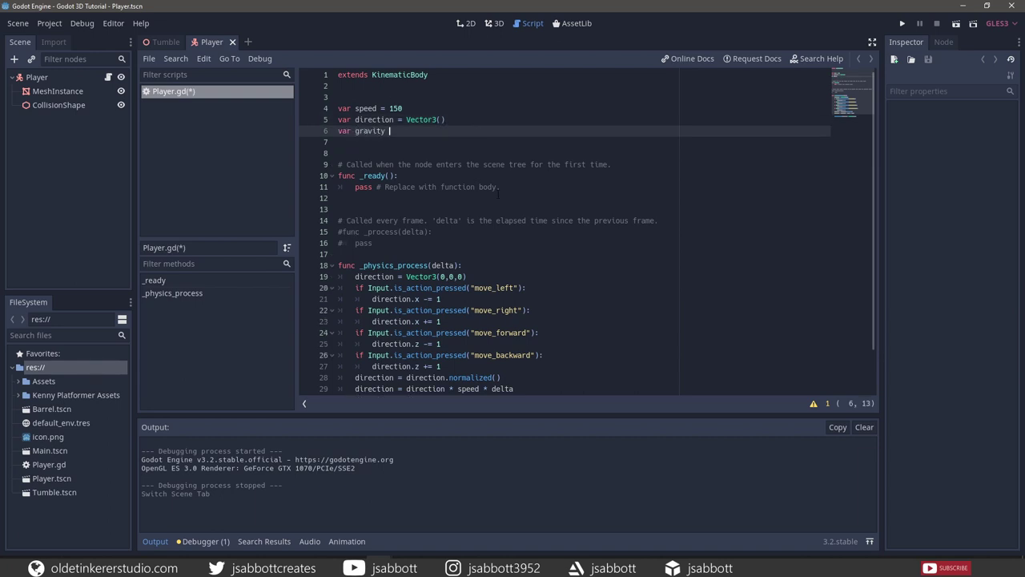
text(= -9.8)
key(Return)
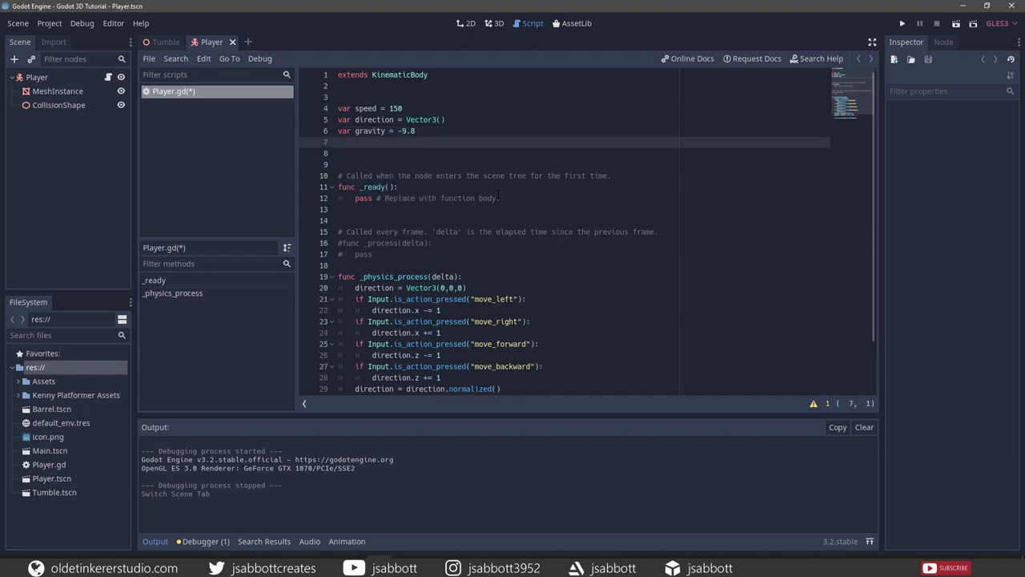
text(var velocity = Vector)
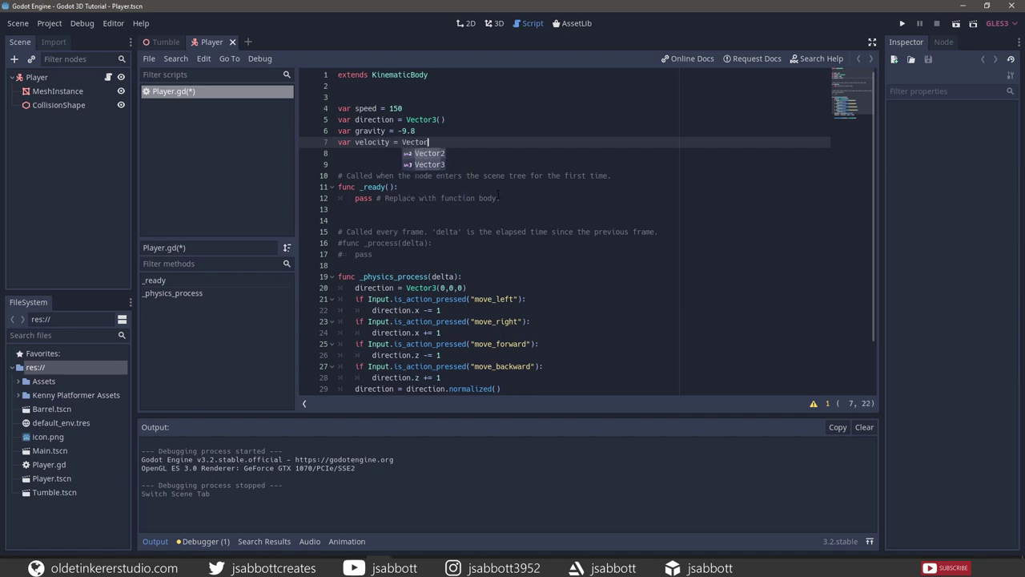
text(3()
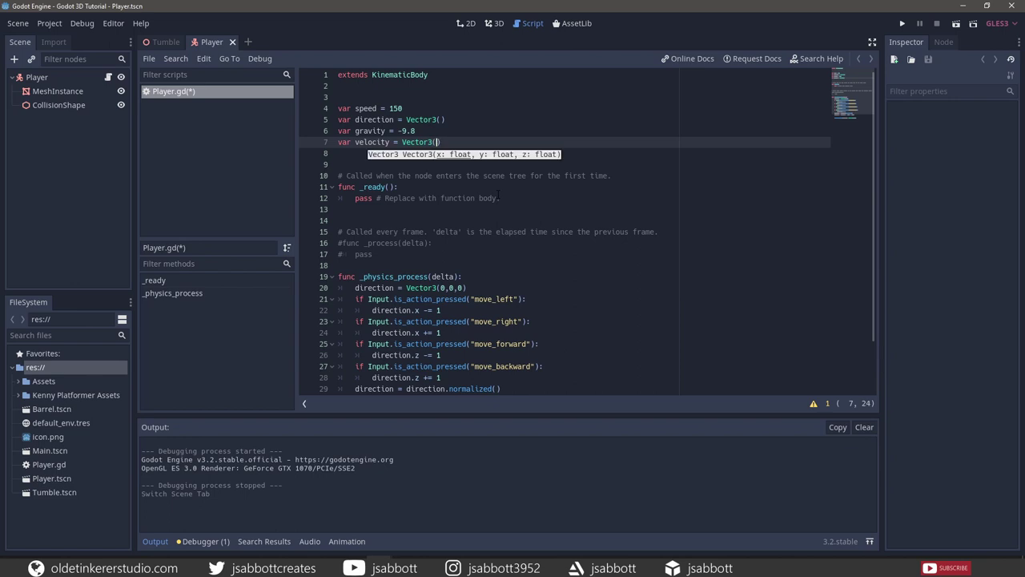
text())
Step: Add velocity.y += gravity * delta after the direction scaling line
scroll(498, 196, down, 2)
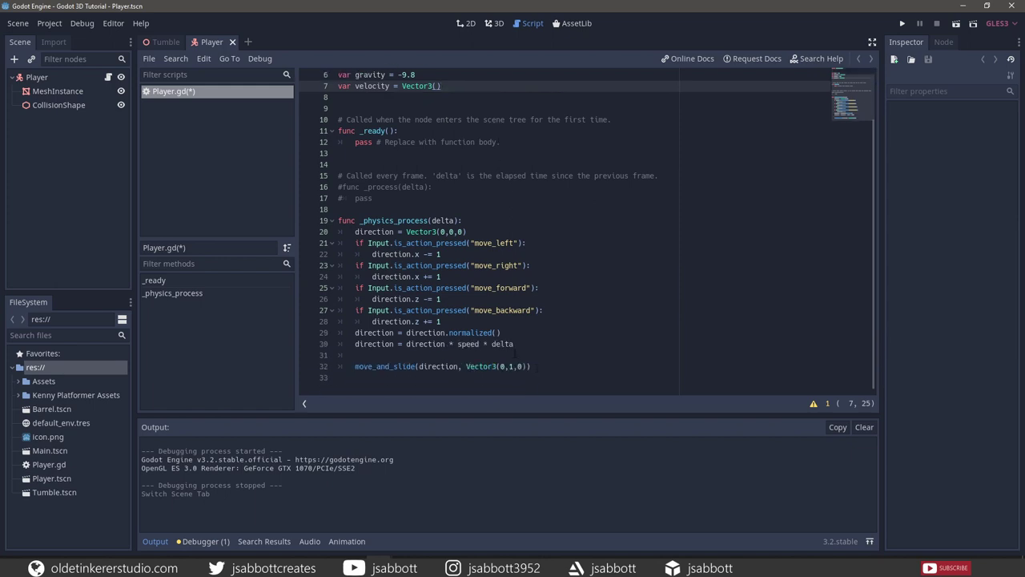
click(527, 344)
key(Return)
key(Return)
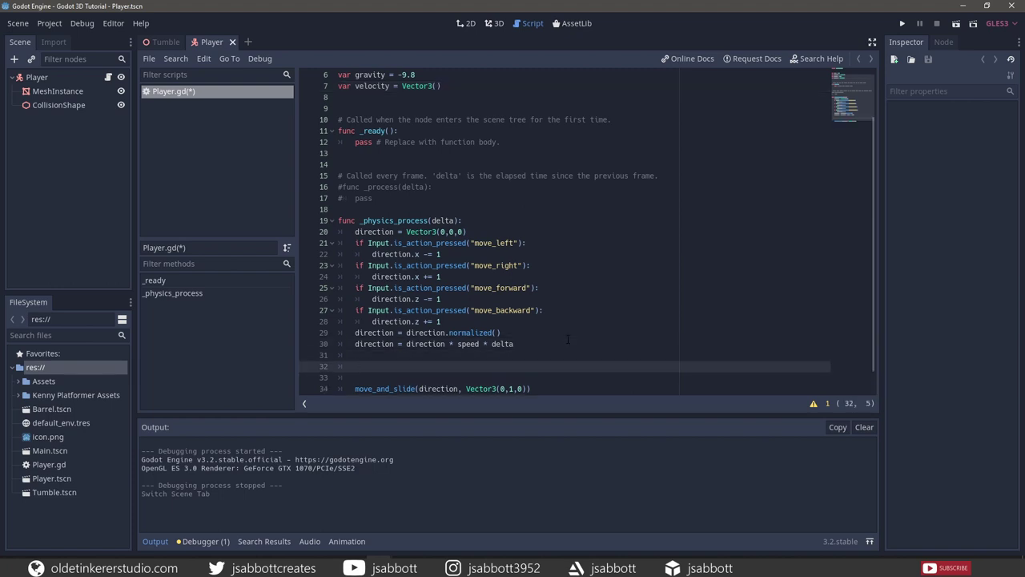
text(velocity.y += gravity * delta)
Step: Add velocity.x = direction.x and velocity.z = direction.z lines
key(Return)
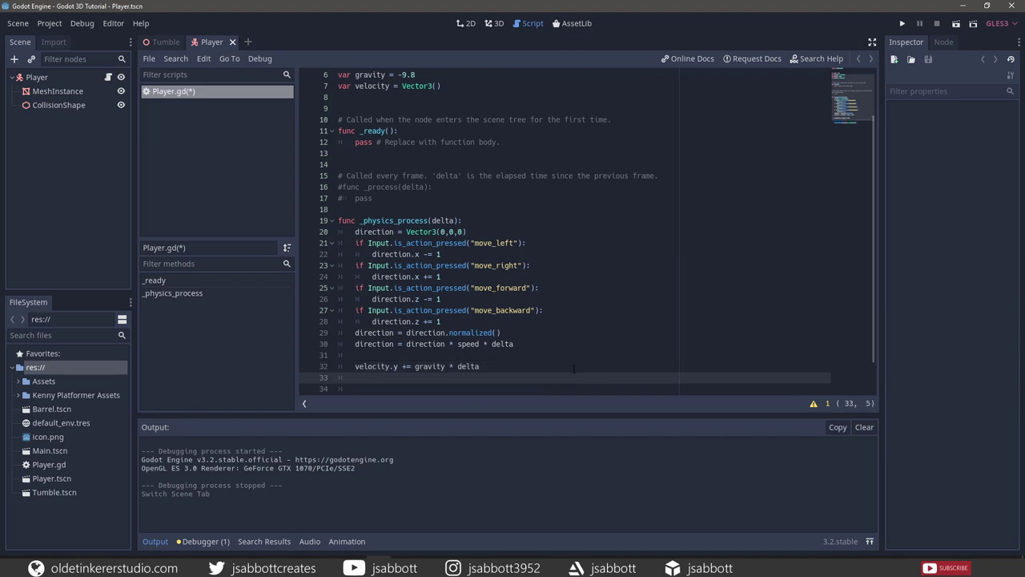
text(veloc)
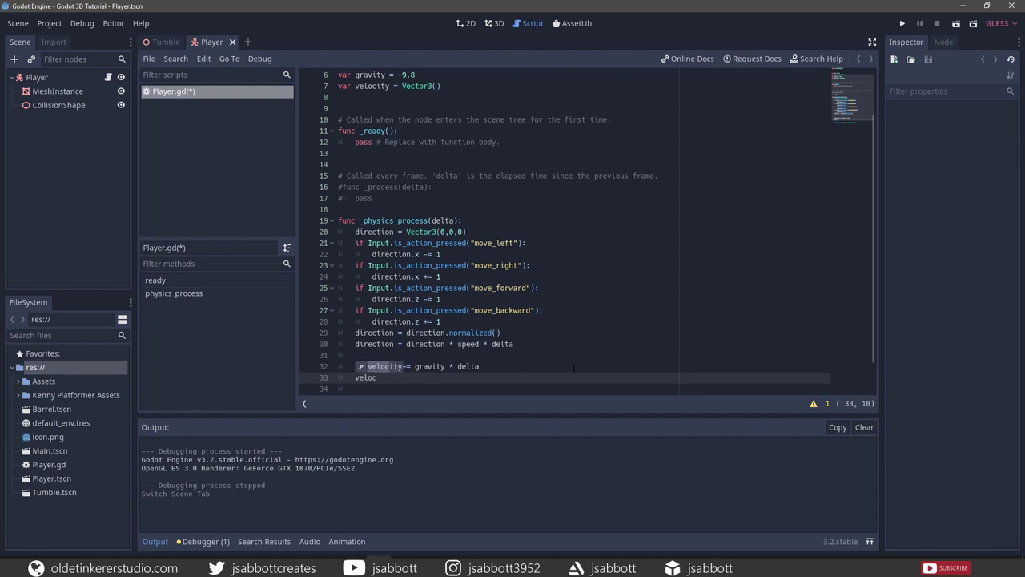
text(ity.x)
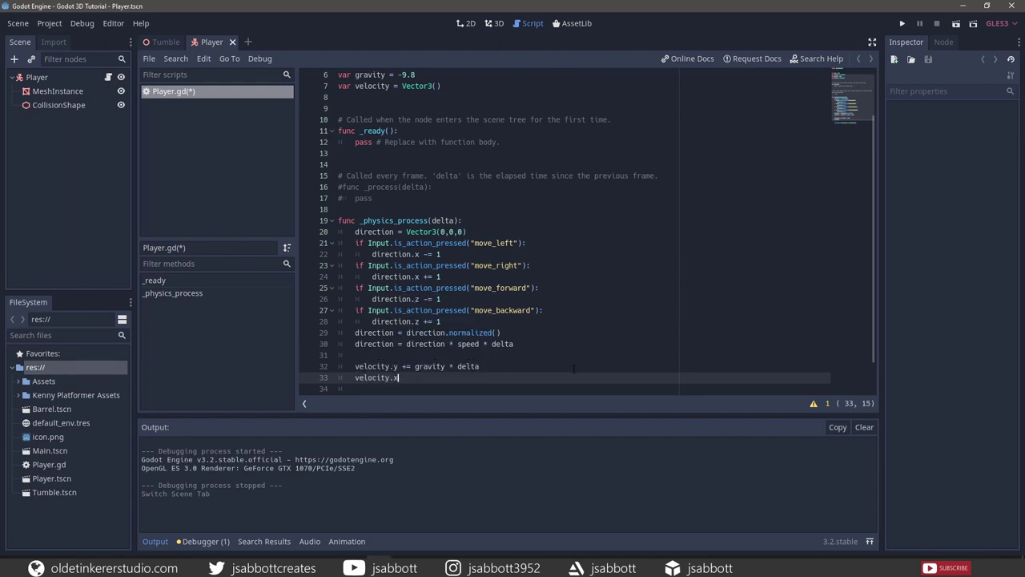
text( = direction.)
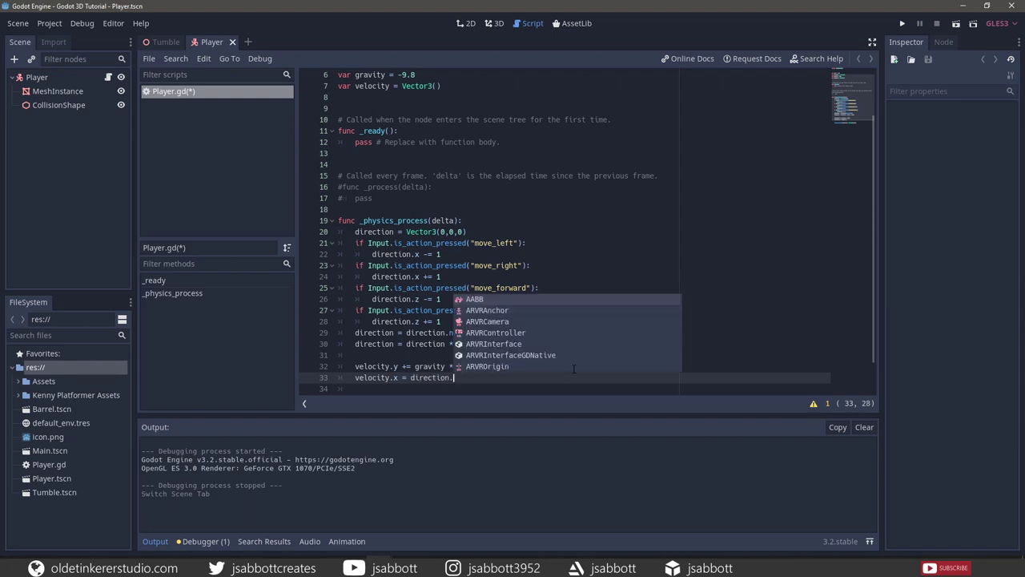
text(x)
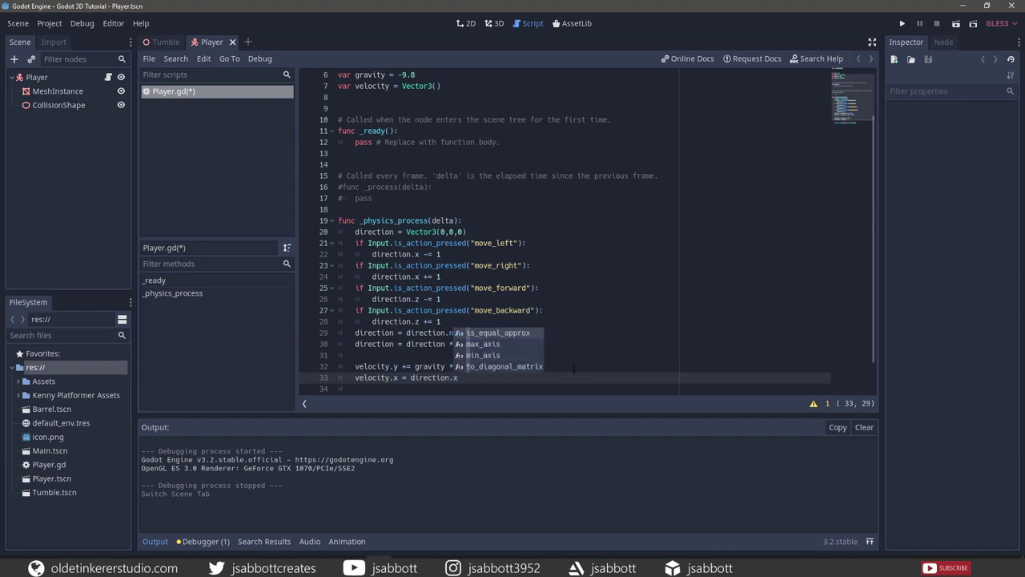
key(Return)
text(velocit)
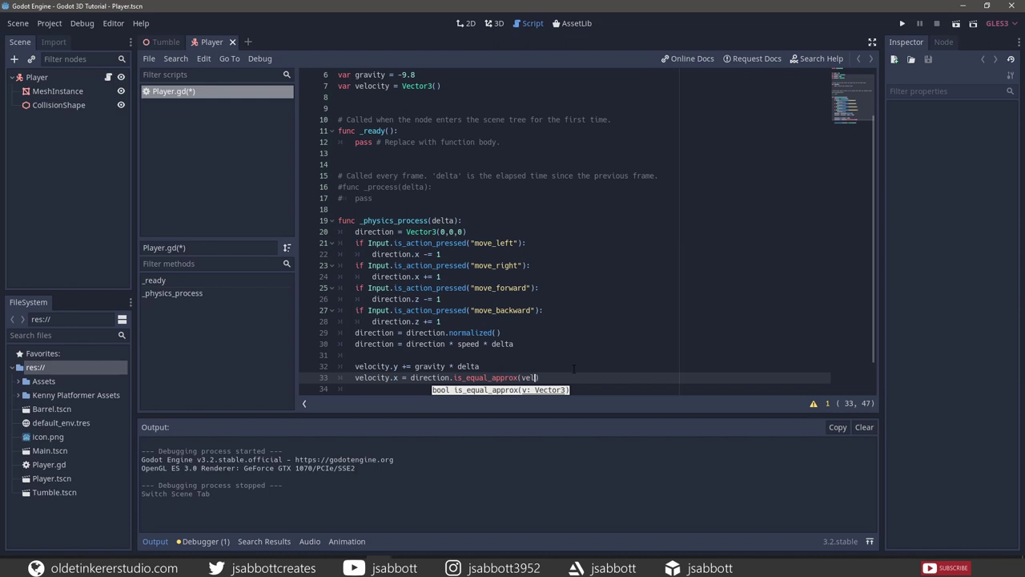
key(BackSpace)
key(BackSpace)
key(BackSpace)
key(BackSpace)
key(BackSpace)
key(BackSpace)
key(BackSpace)
key(BackSpace)
key(BackSpace)
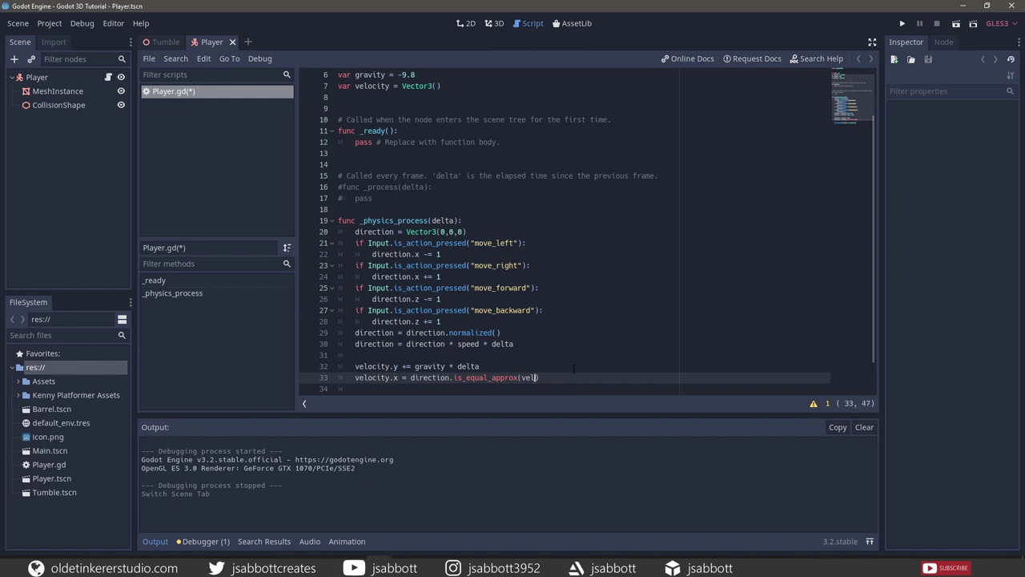
key(BackSpace)
key(BackSpace)
key(BackSpace)
key(BackSpace)
key(BackSpace)
key(BackSpace)
key(BackSpace)
key(BackSpace)
key(BackSpace)
key(BackSpace)
key(BackSpace)
key(BackSpace)
key(BackSpace)
key(BackSpace)
text(x)
key(Return)
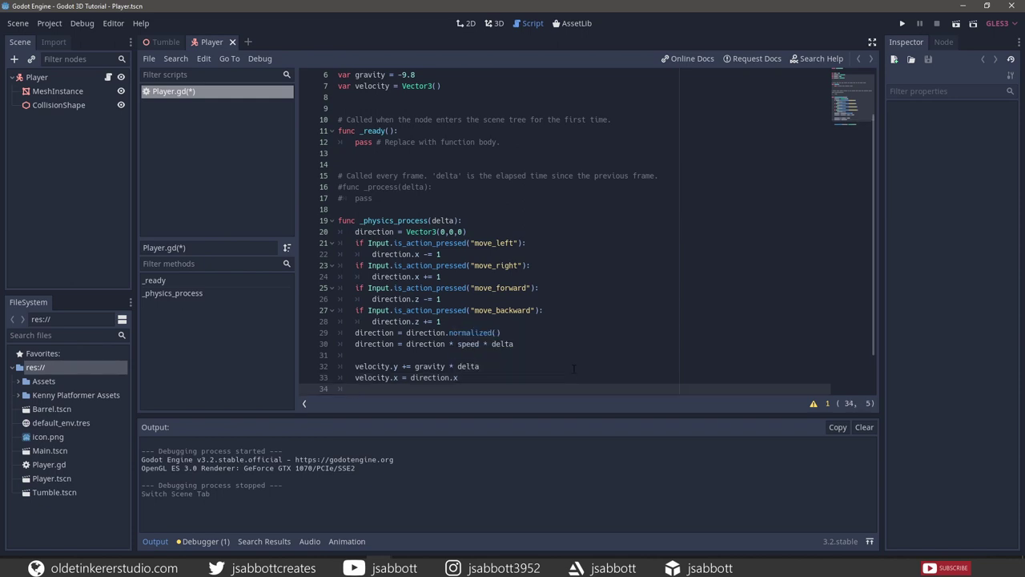
text(velocity.z = direction)
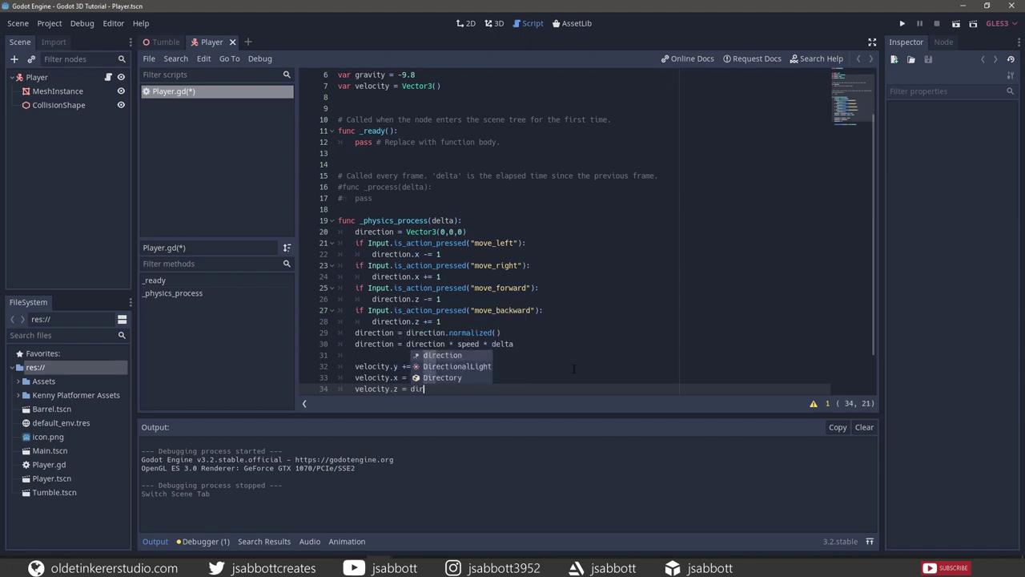
text(.z)
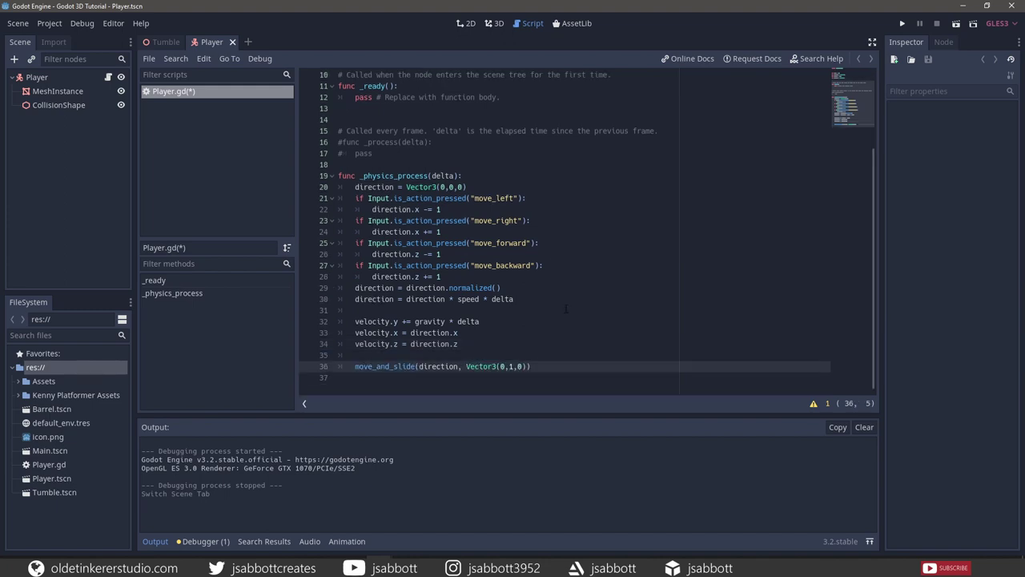
Step: Change the call to velocity = move_and_slide(velocity, Vector3(0,1,0))
text(velocity )
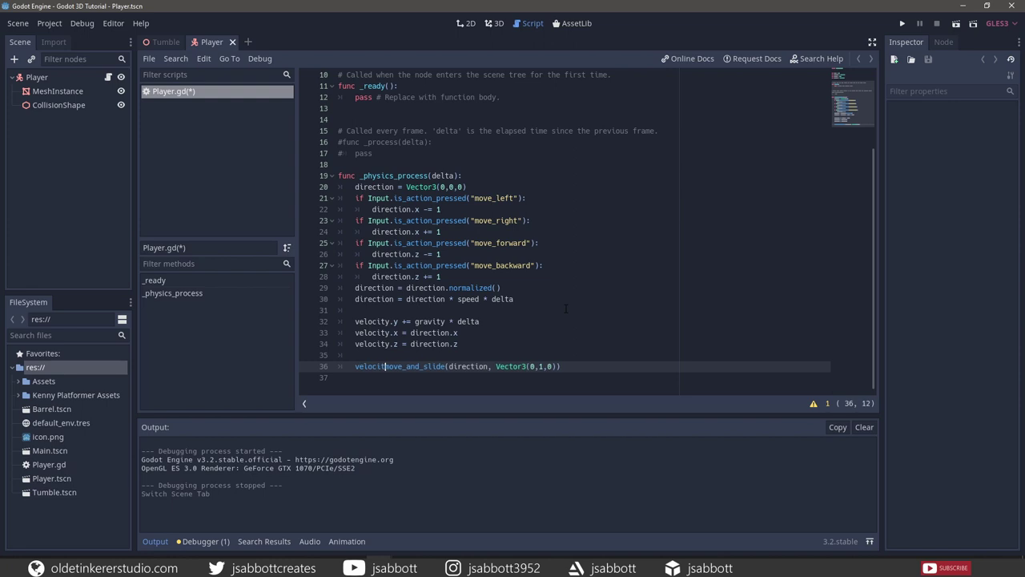
text(=)
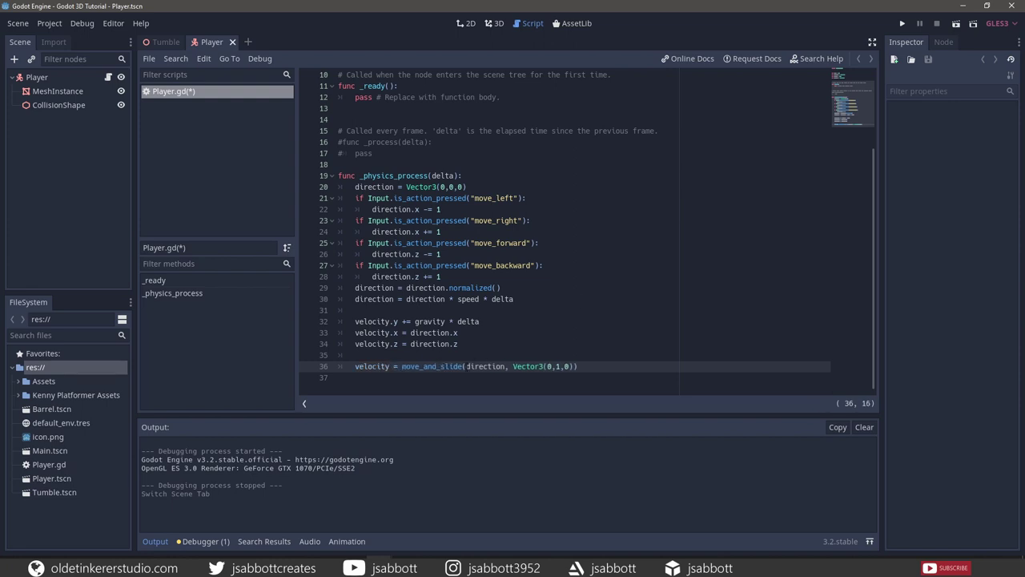
drag(468, 366, 508, 366)
text(velocity)
click(579, 365)
Step: Save the Player scene and its script, then switch to the Tumble scene
click(18, 23)
click(38, 113)
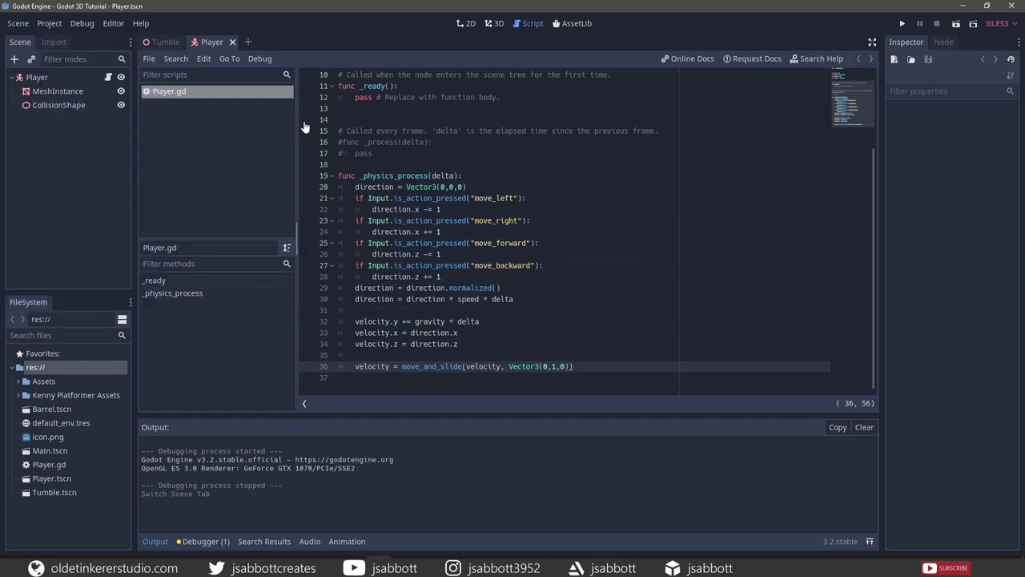
click(164, 42)
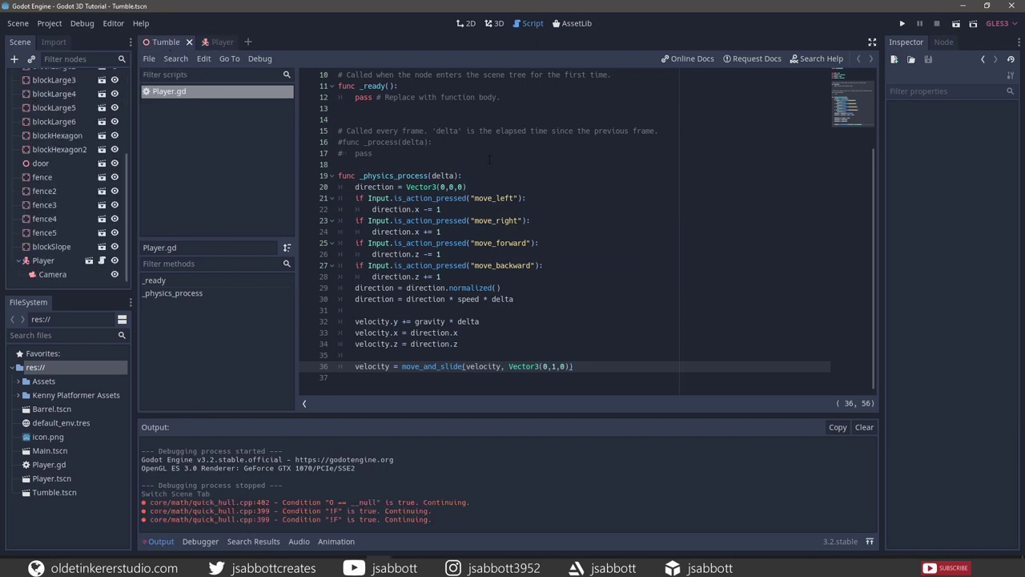
click(954, 24)
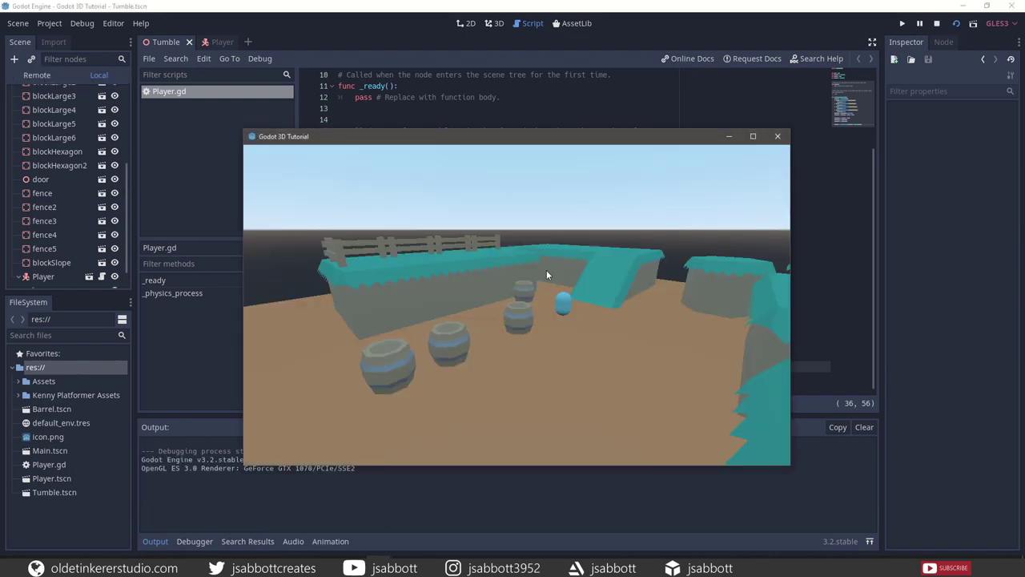
key(Up)
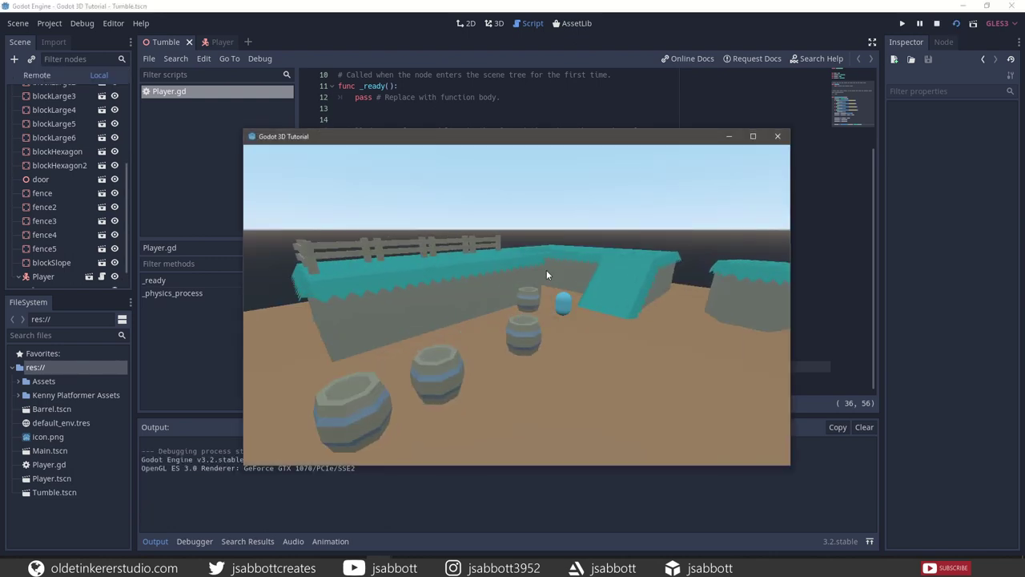
key(Right)
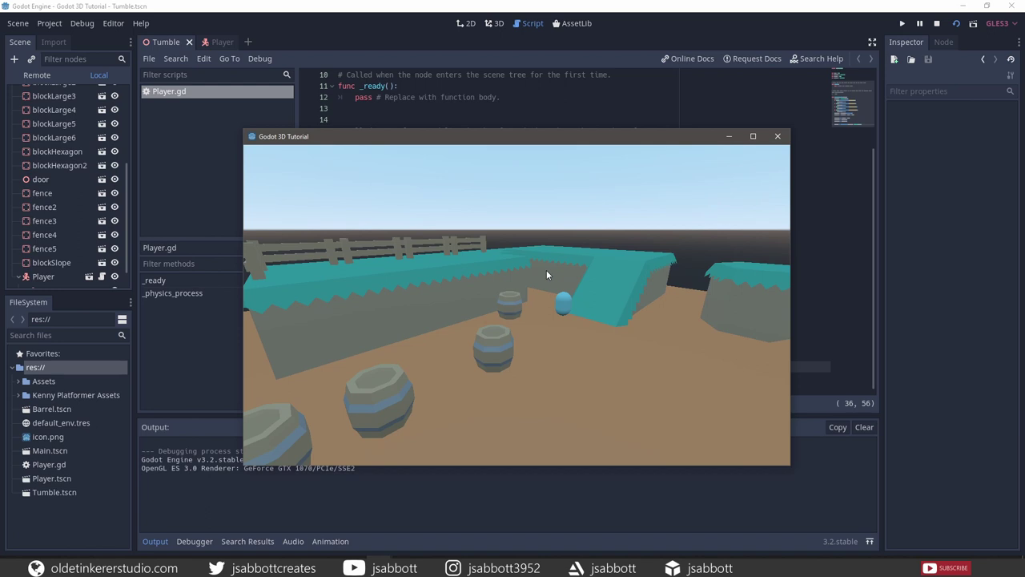
key(Up)
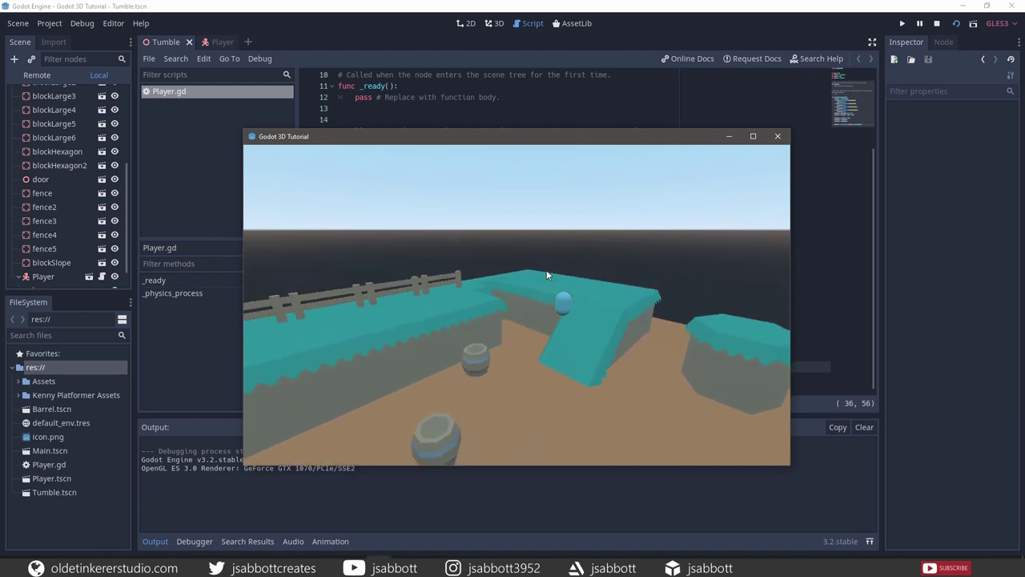
key(Up)
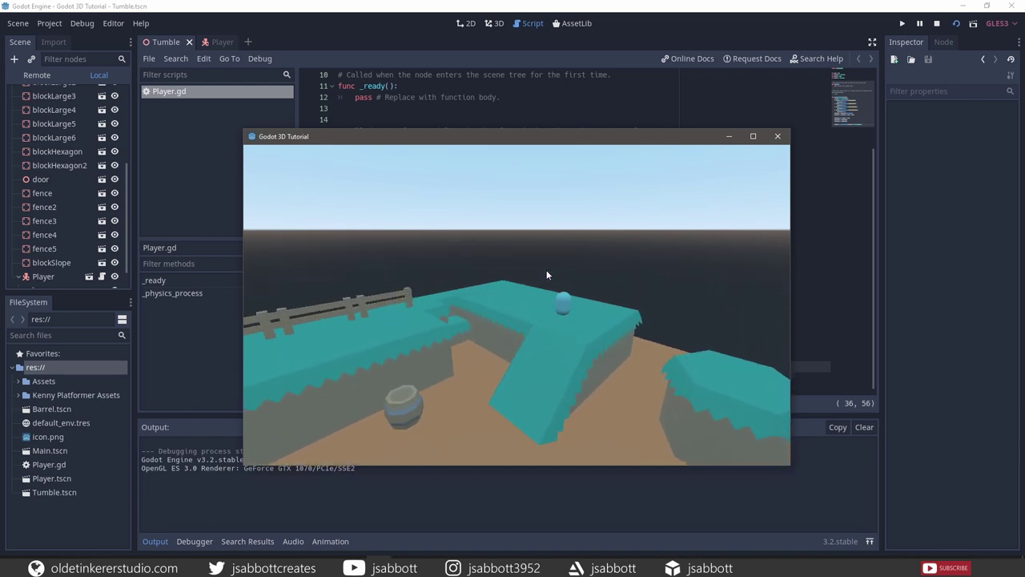
key(Up)
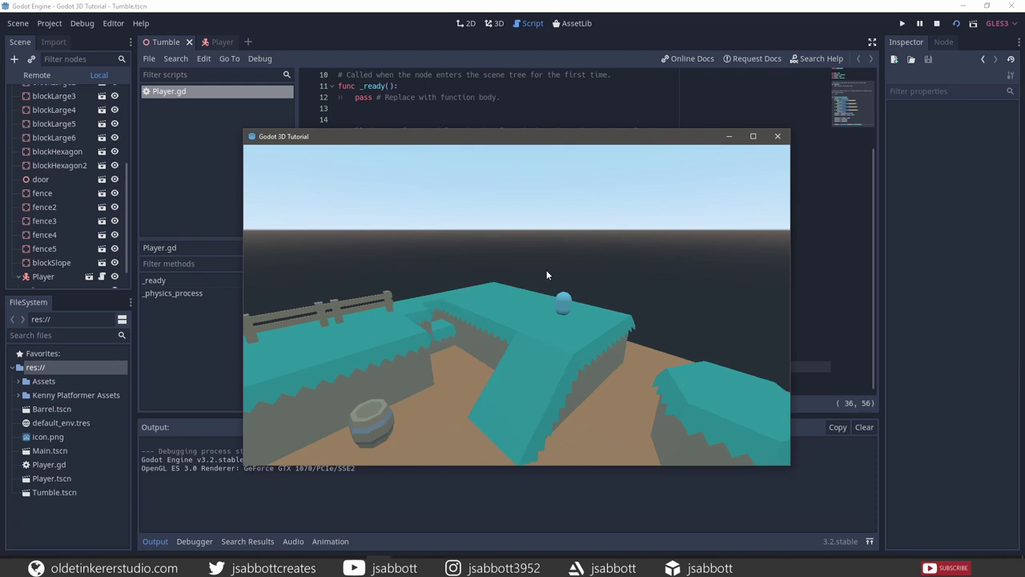
key(Up)
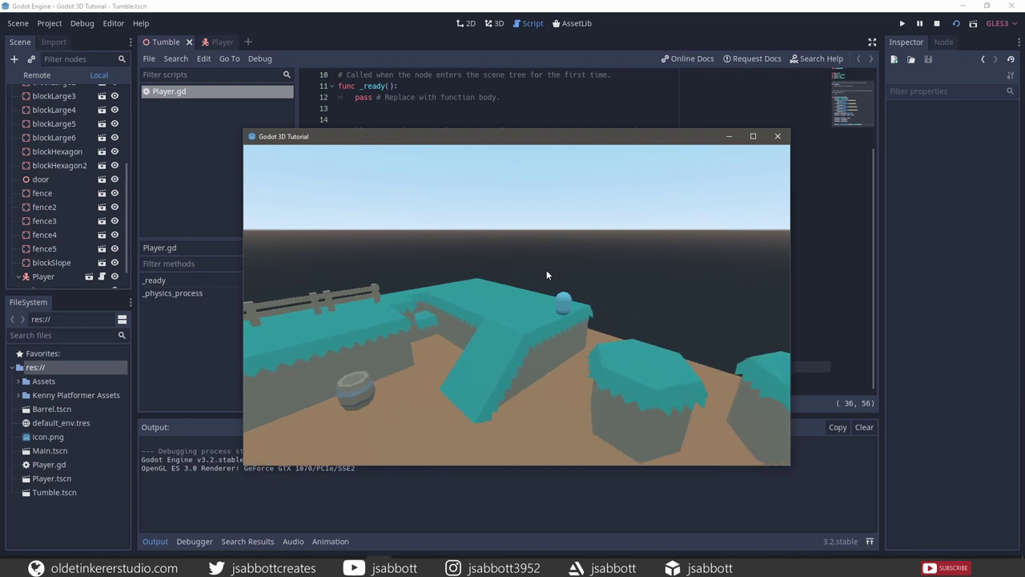
key(Up)
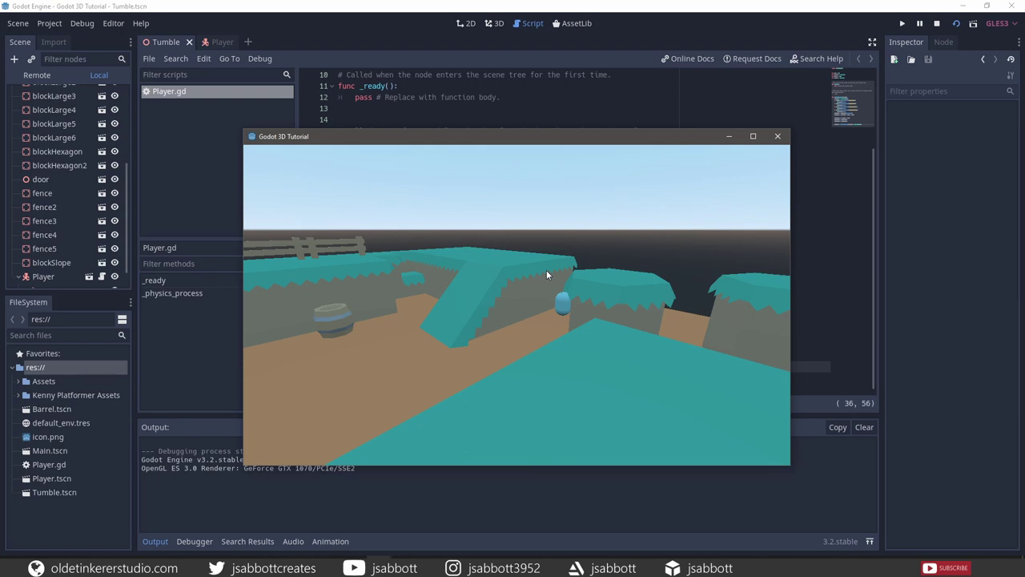
click(777, 136)
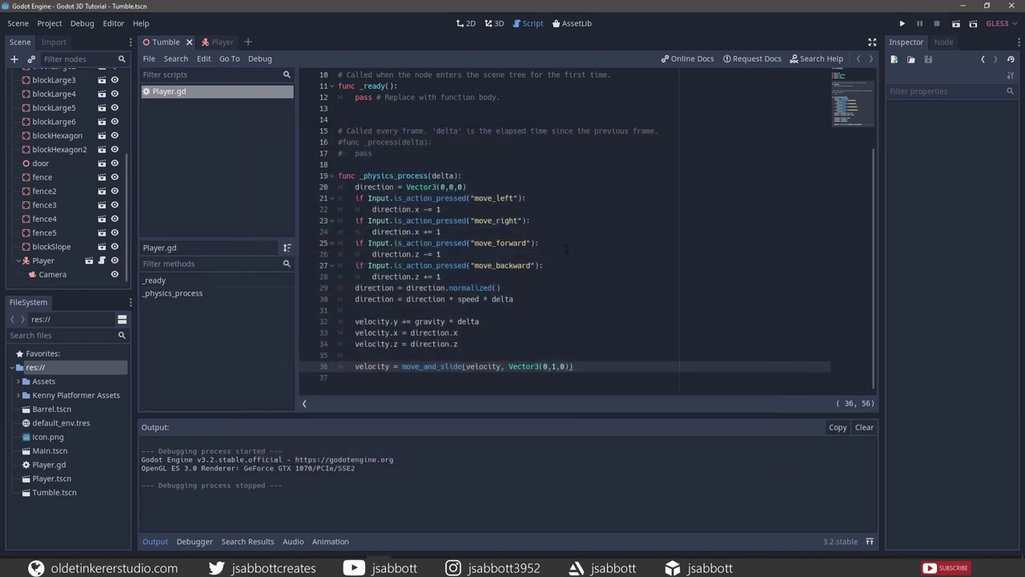
Step: Declare var jump_speed = 6 on a new line below the velocity variable in Player.gd
click(215, 42)
scroll(498, 138, up, 3)
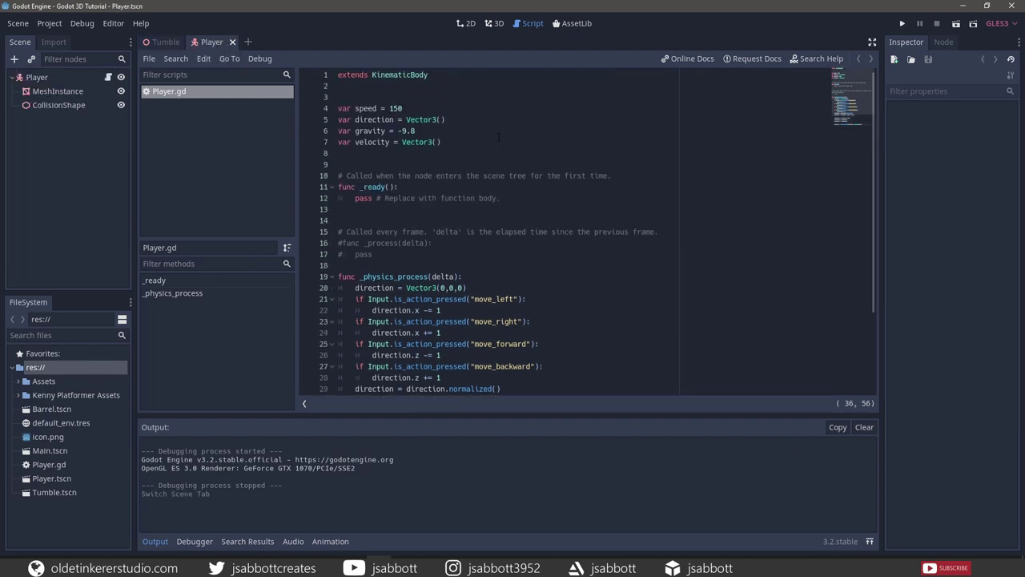
click(451, 142)
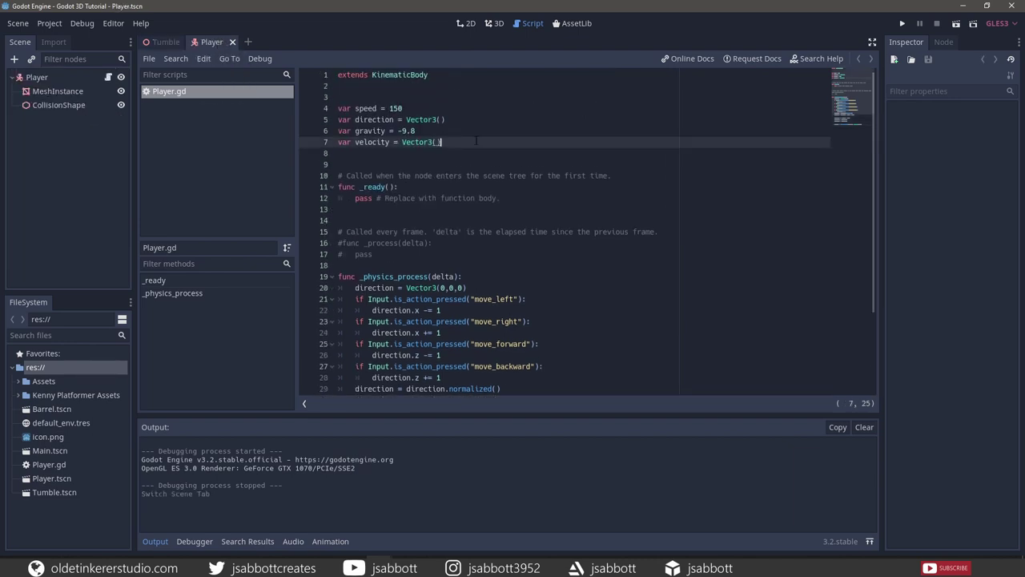
key(Return)
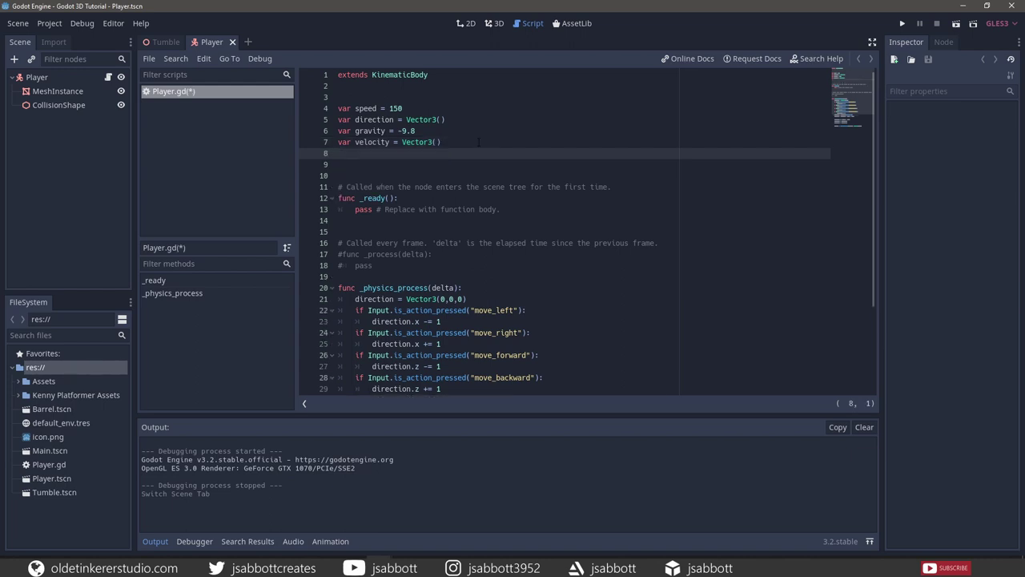
text(var jump_speed = 6)
scroll(547, 216, down, 3)
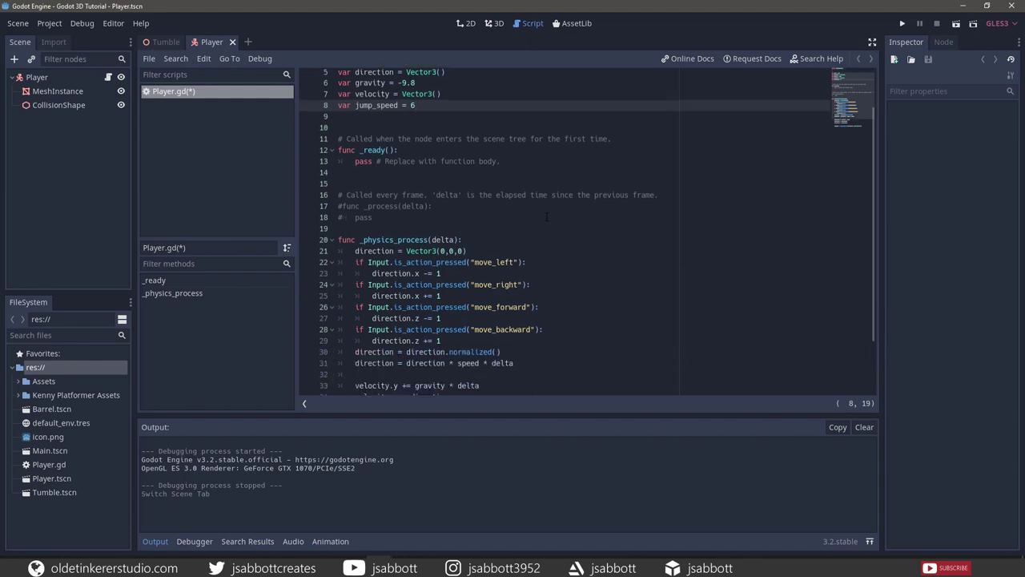
click(589, 365)
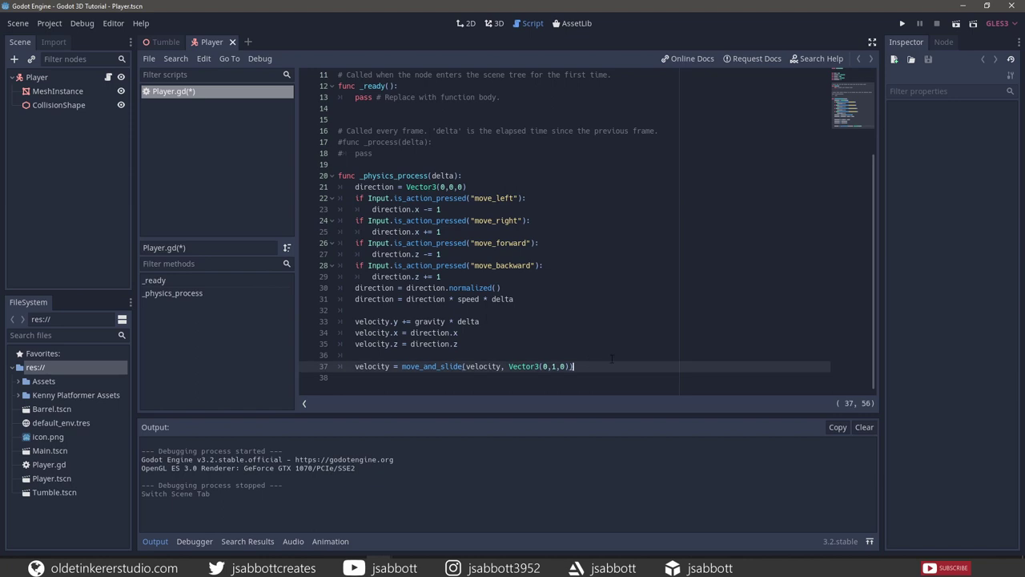
Step: Below move_and_slide, add if is_on_floor() and Input.is_action_pressed("jump"): velocity.y = jump_speed
key(Return)
key(Return)
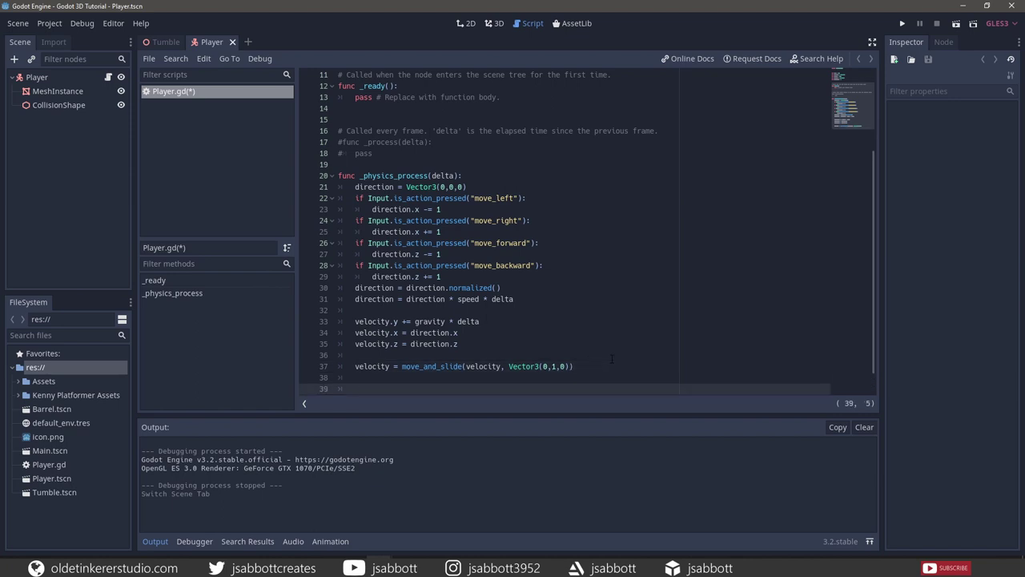
text(if is_on)
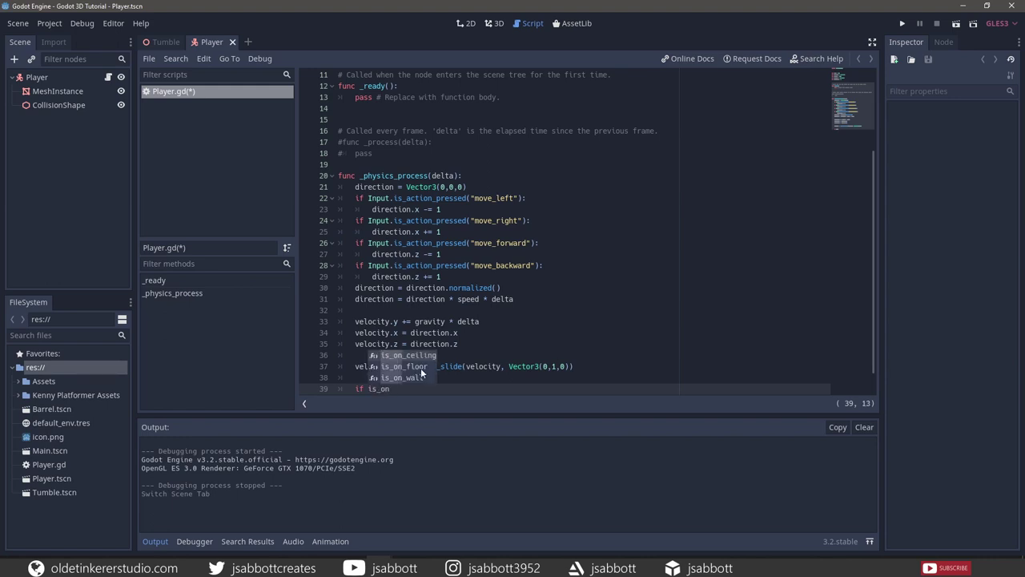
click(419, 367)
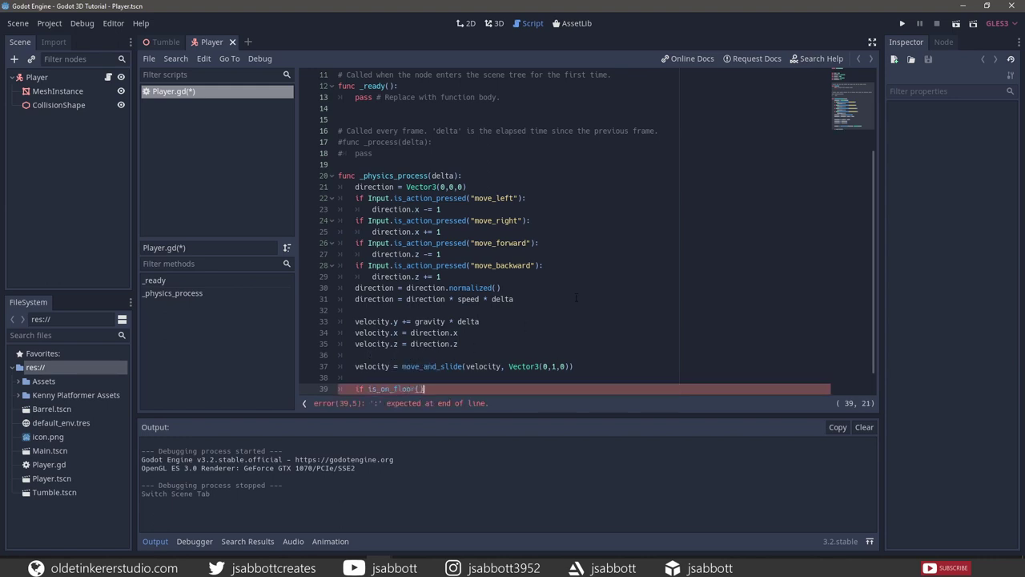
text(and Input)
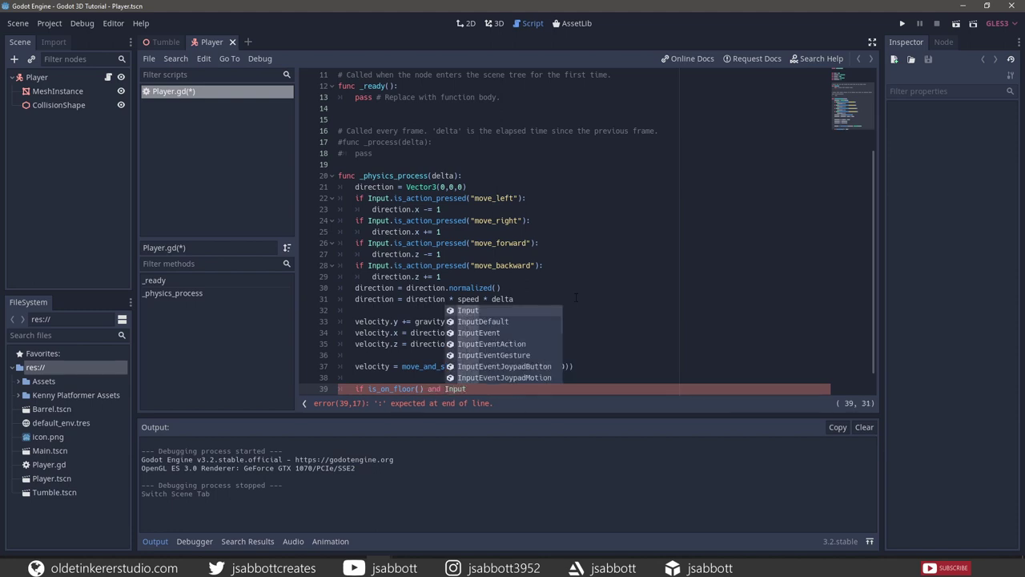
text(.is)
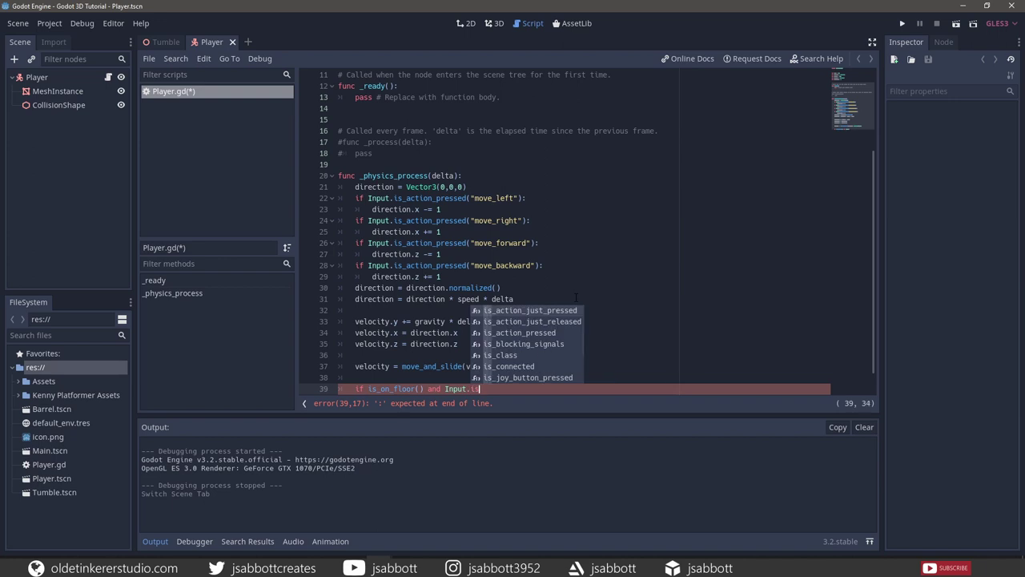
text(_ac)
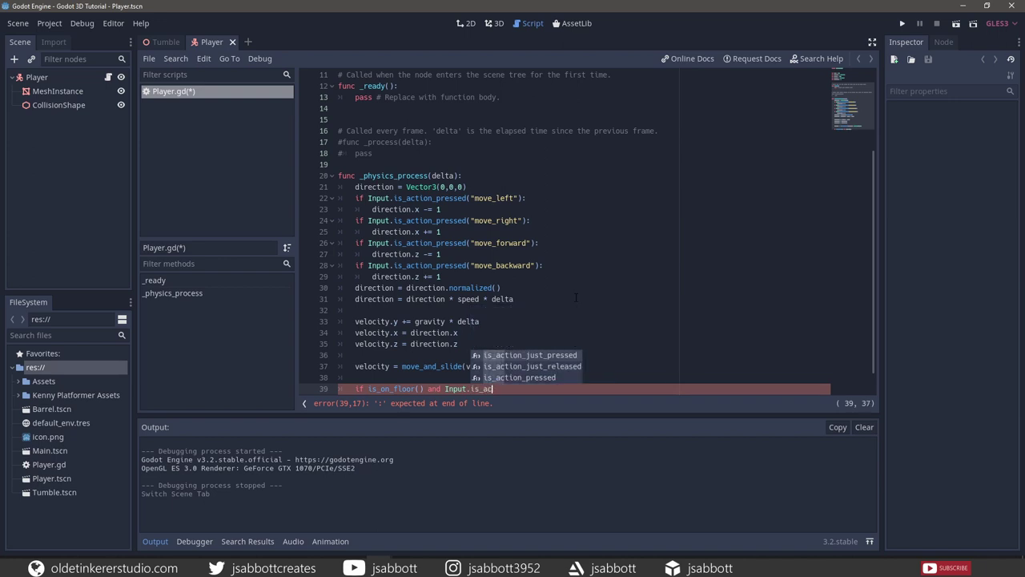
double_click(547, 375)
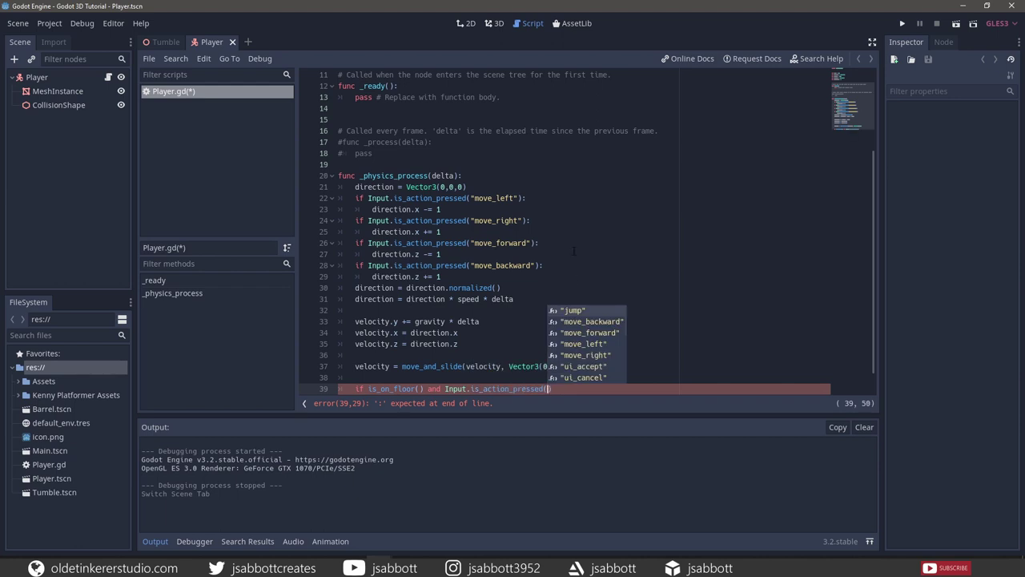
text("jump)
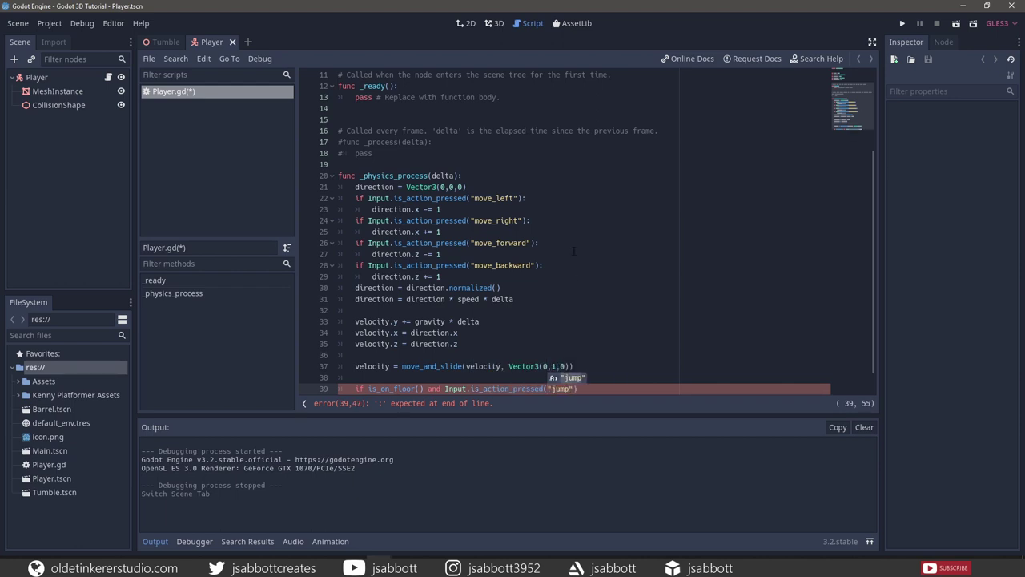
text("):)
key(Return)
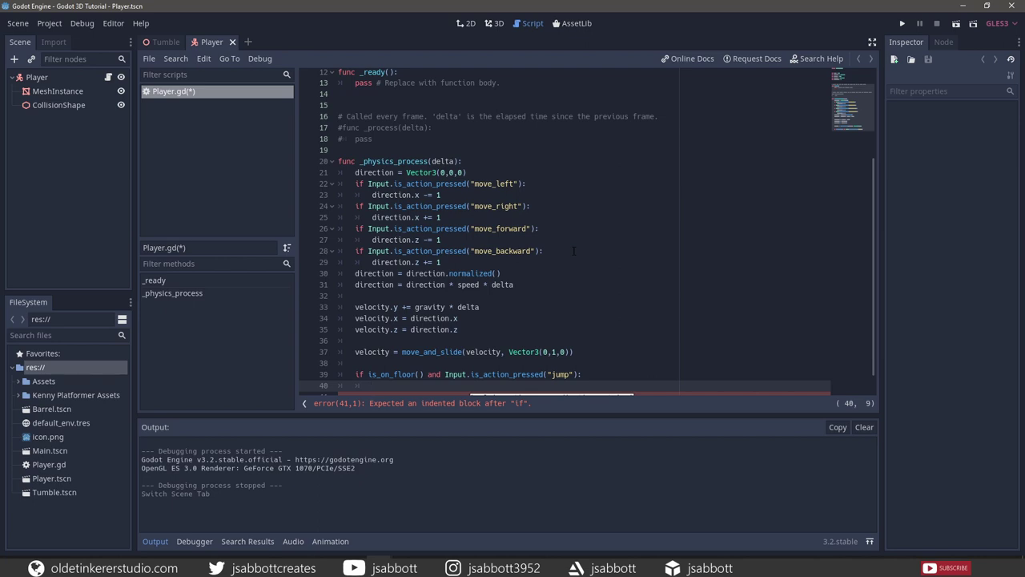
text(veloc)
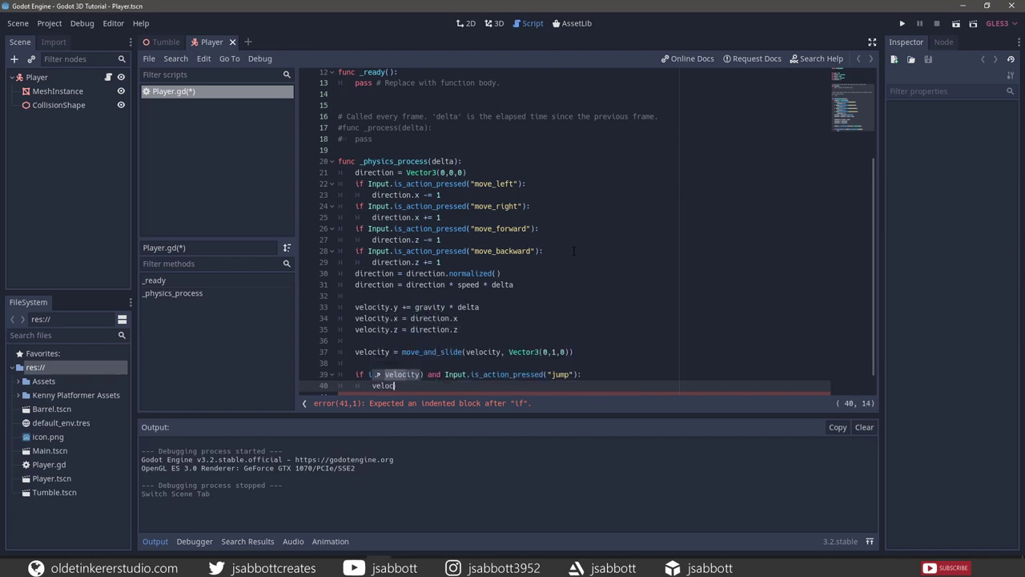
text(ity.)
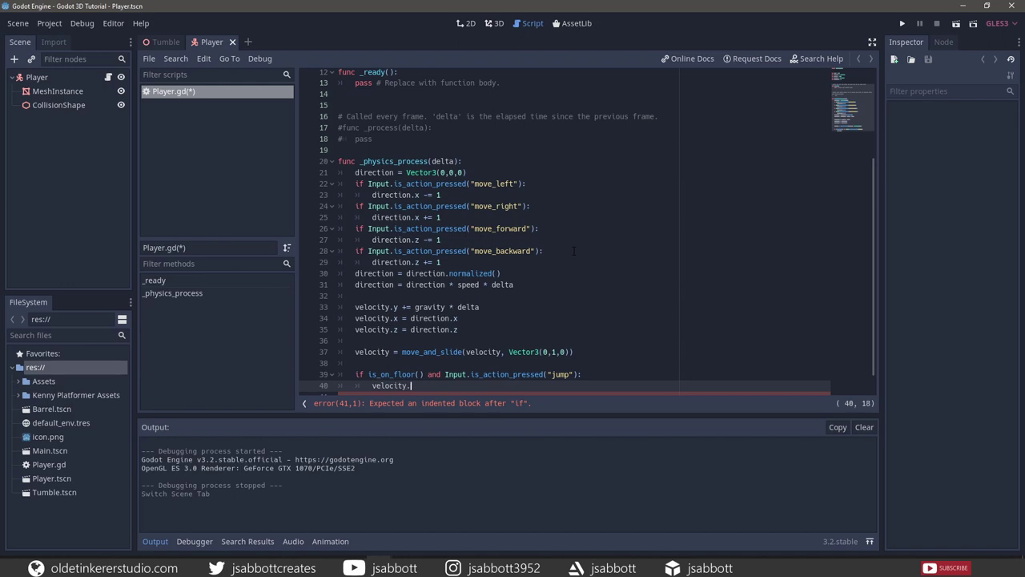
text(y = jump_s)
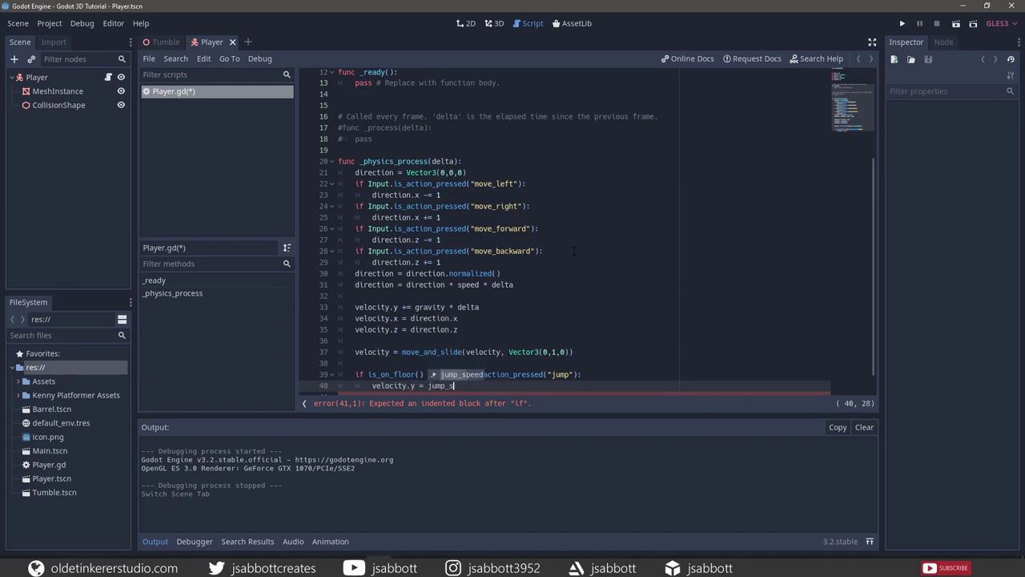
text(peed)
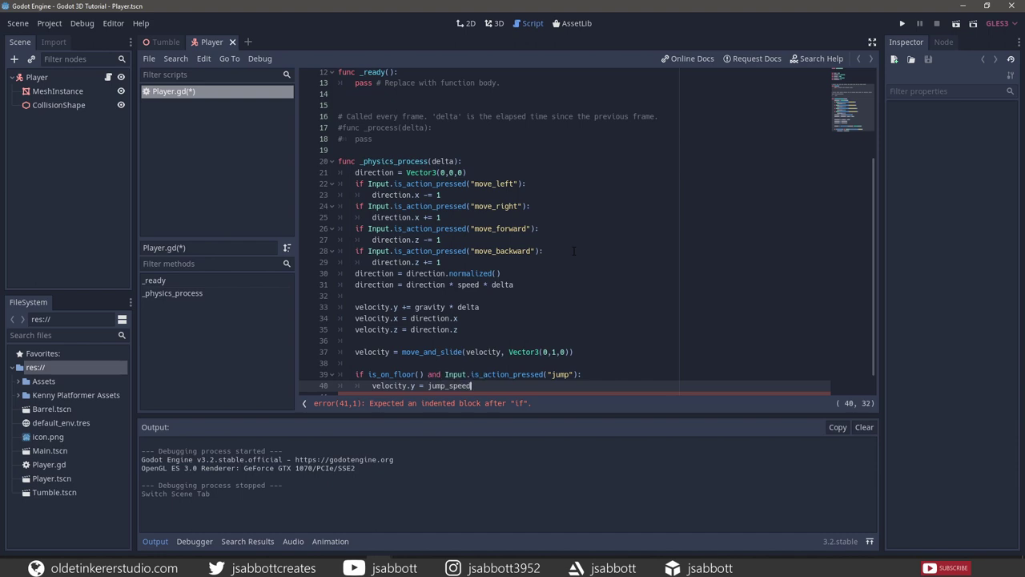
Step: Save the player scene and run the Tumble level scene
click(18, 23)
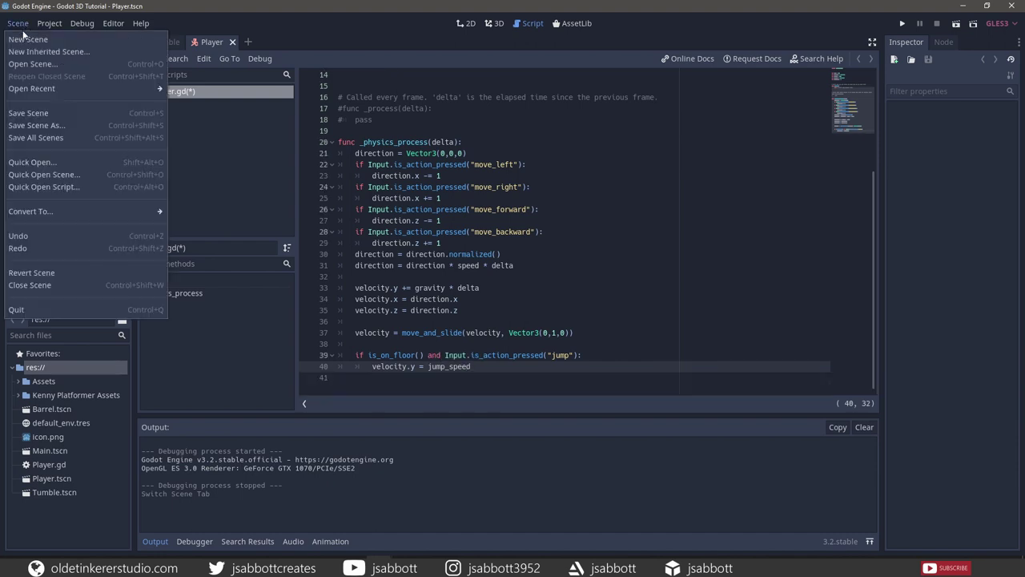
click(38, 113)
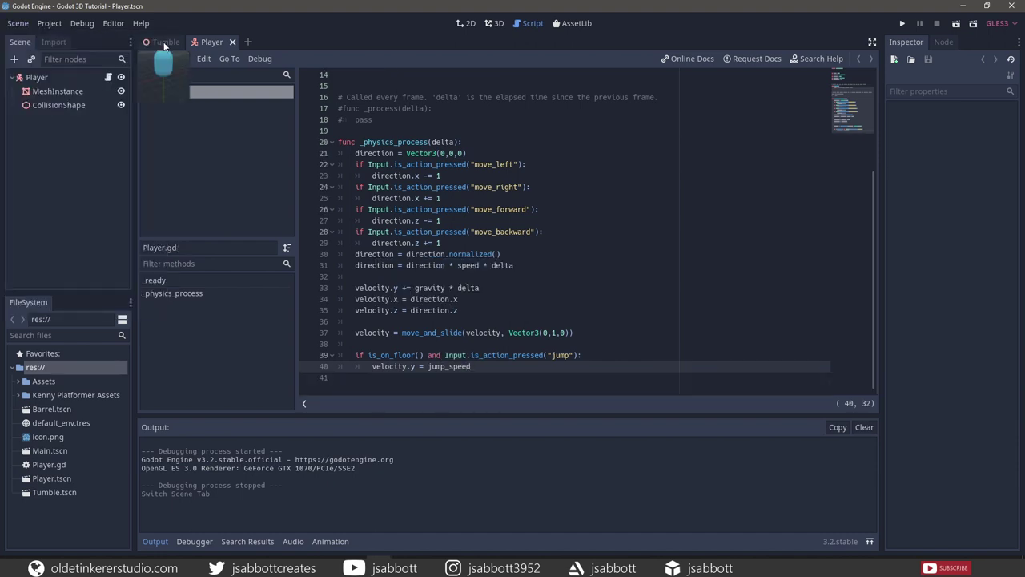
click(163, 44)
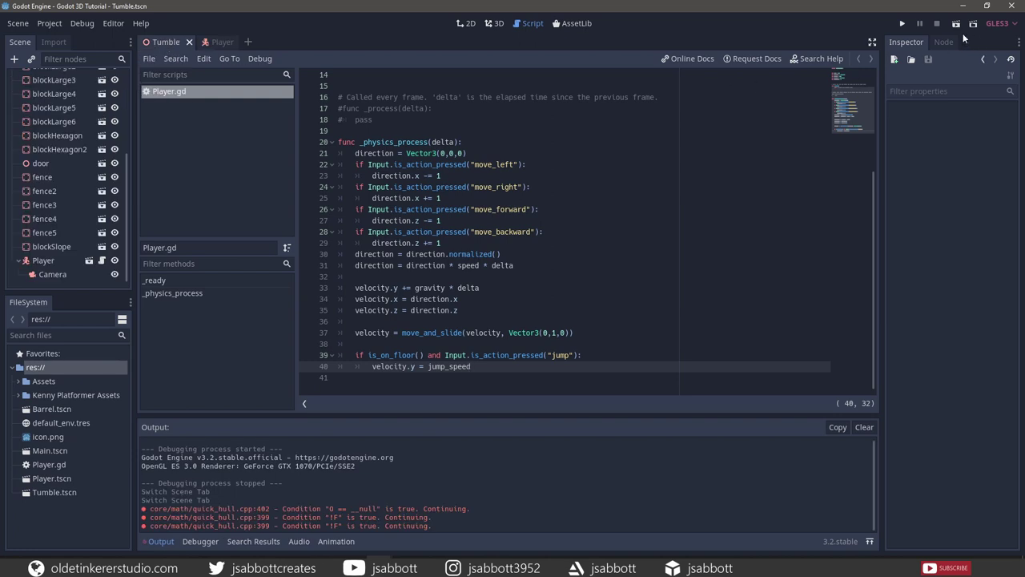
click(956, 25)
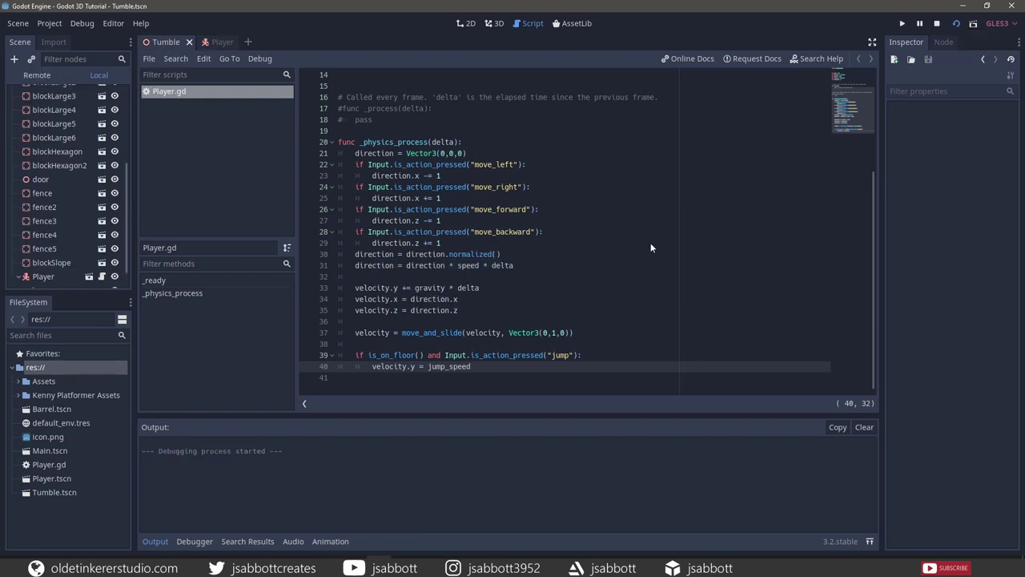
Step: Walk the player up the ramp and off the platform edge, then stop the test run
key(Up)
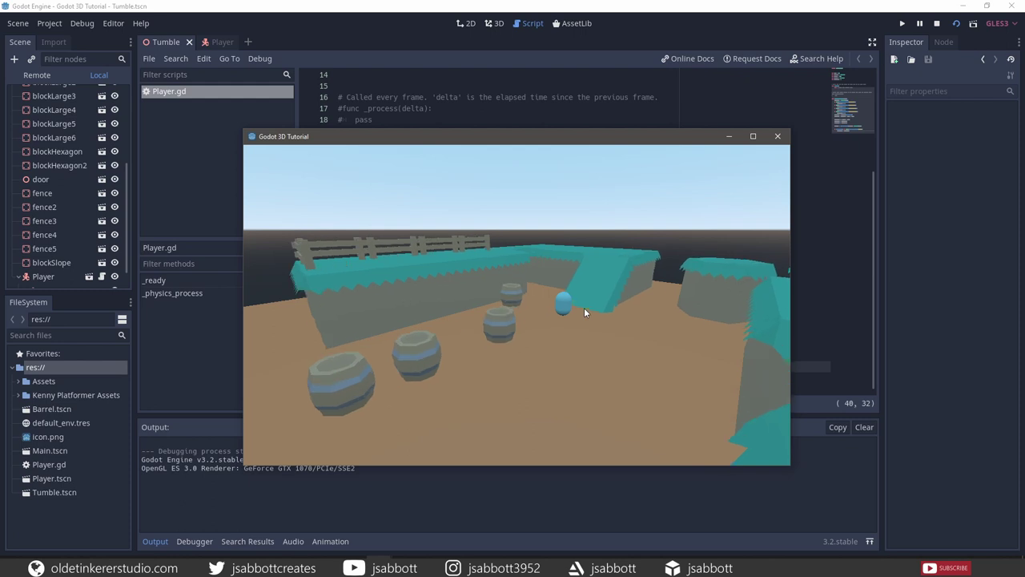
key(Up)
key(Up)
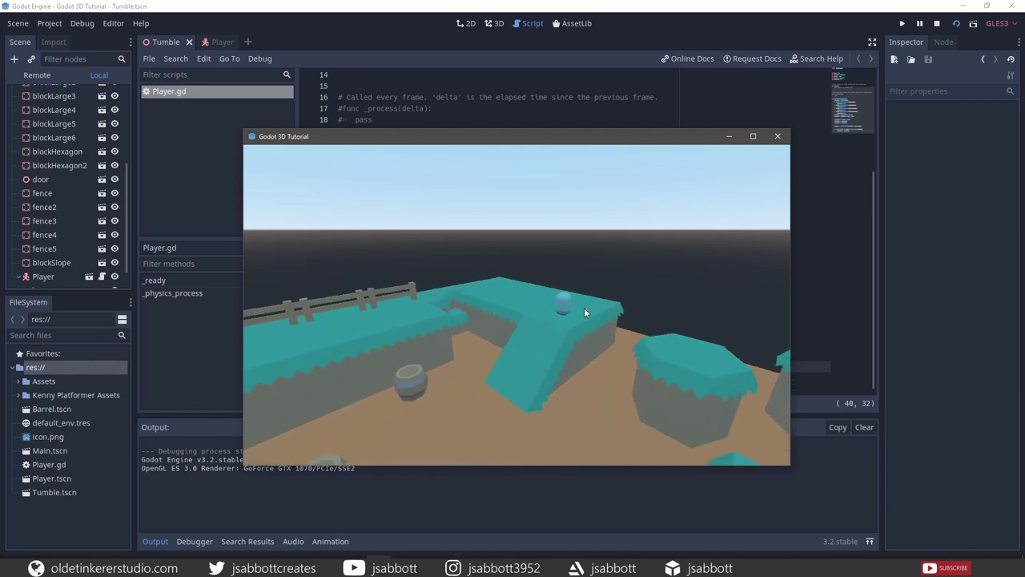
key(Up)
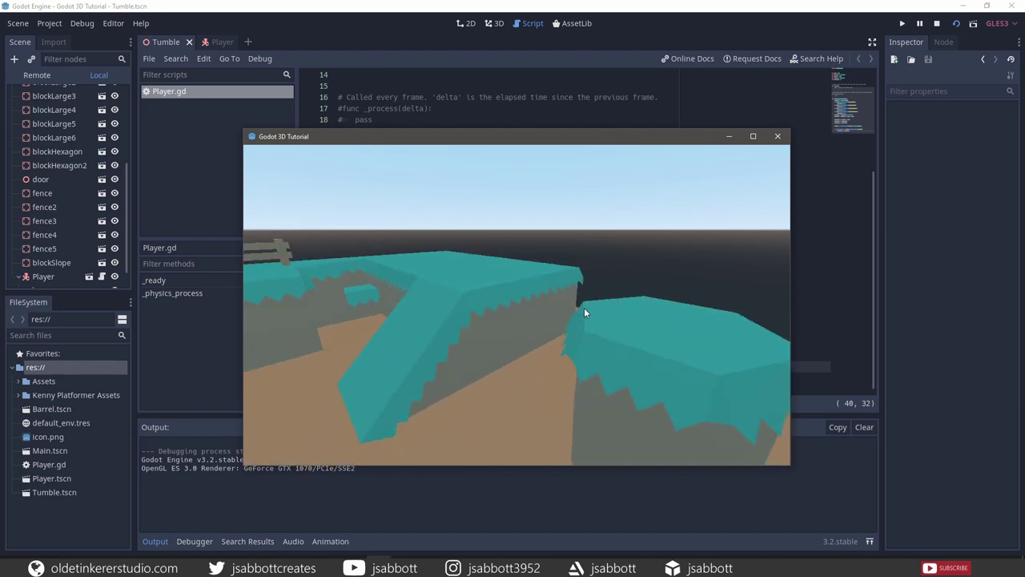
click(776, 136)
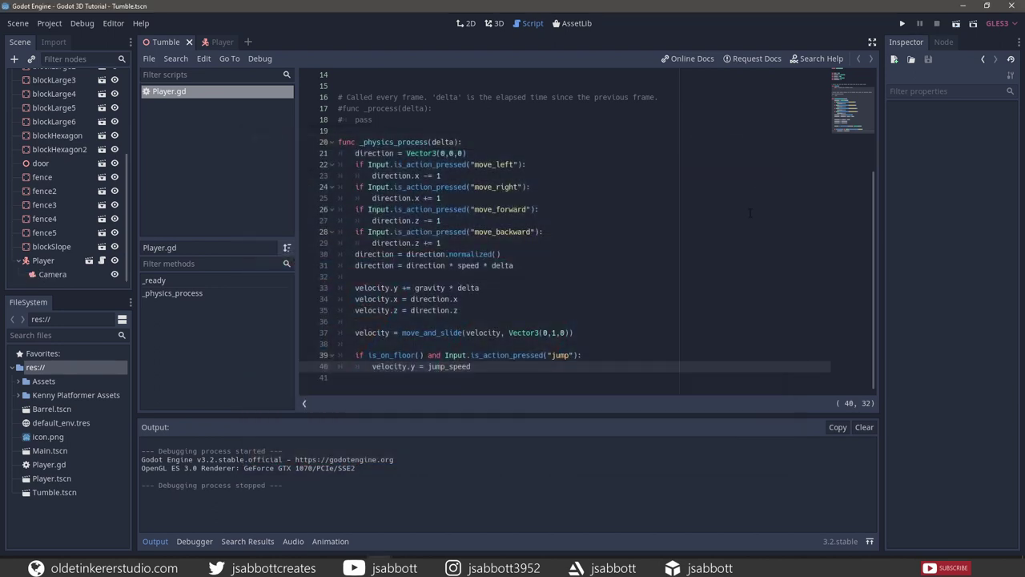